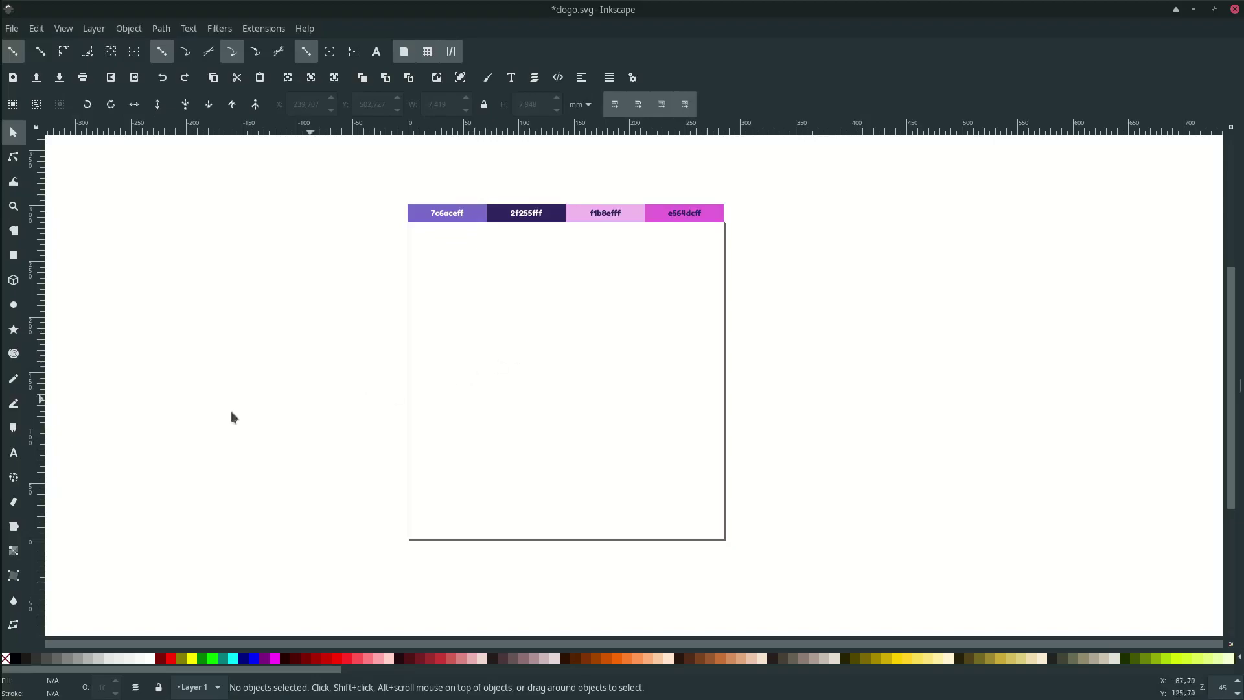
# Add the letter "C" as text, scale it up and place it around the middle of the page.
pyautogui.click(14, 453)
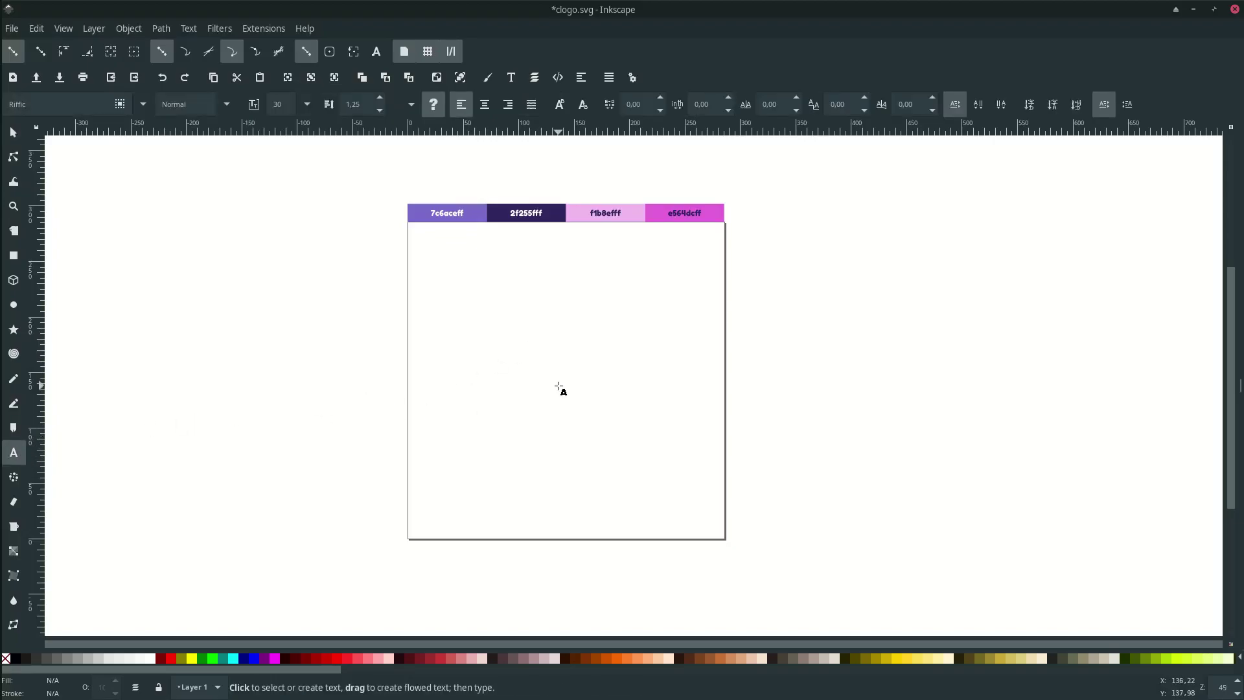
pyautogui.click(538, 370)
pyautogui.write('C')
pyautogui.press('F1')
pyautogui.moveTo(550, 374); pyautogui.dragTo(585, 438)
pyautogui.moveTo(544, 399); pyautogui.dragTo(569, 393)
# Set the letter C's font to Raleway with the Heavy style.
pyautogui.doubleClick(570, 390)
pyautogui.hotkey('ctrl', 'a')
pyautogui.click(73, 104)
pyautogui.write('RA')
pyautogui.click(64, 125)
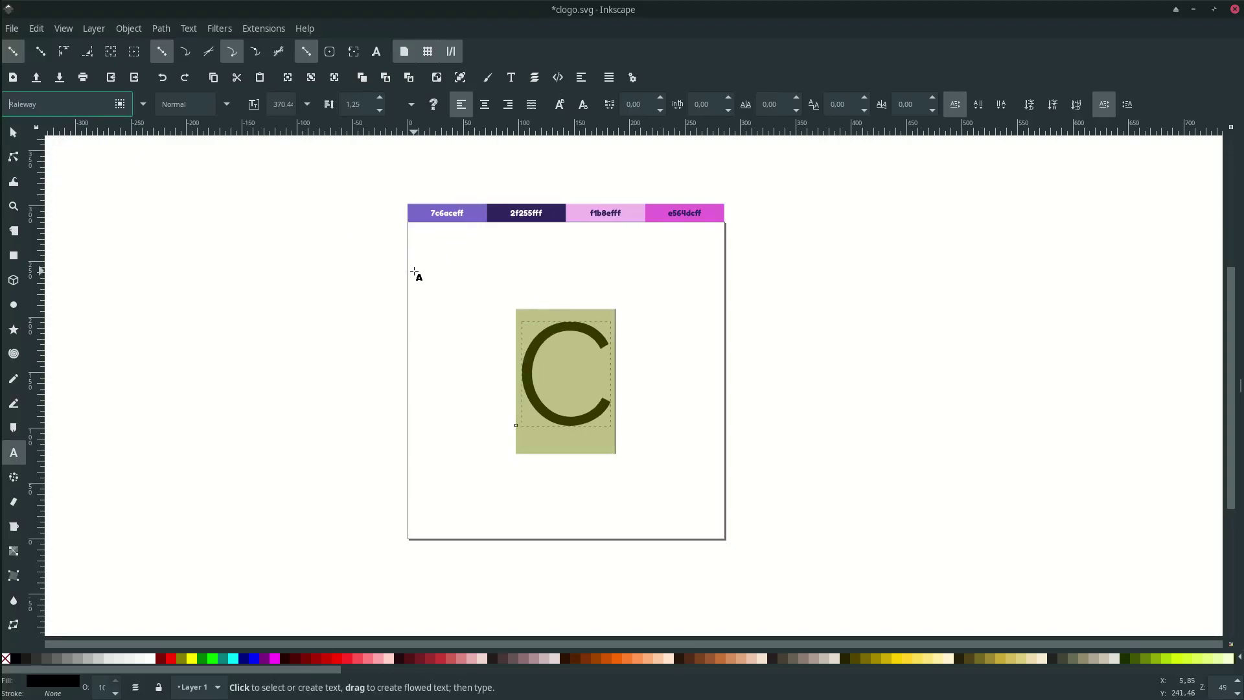
pyautogui.click(226, 104)
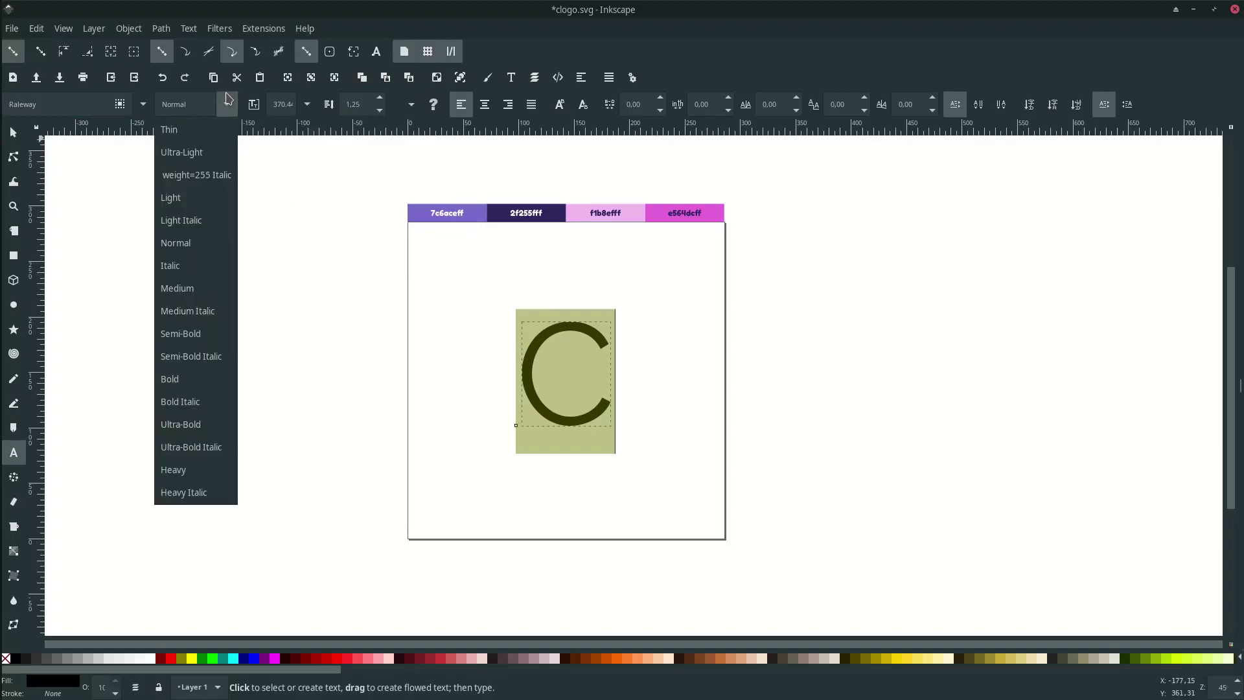
pyautogui.click(217, 471)
# Enlarge the C to about 134 by 146 mm near the middle of the page and save the document.
pyautogui.press('F1')
pyautogui.moveTo(617, 433); pyautogui.dragTo(642, 461)
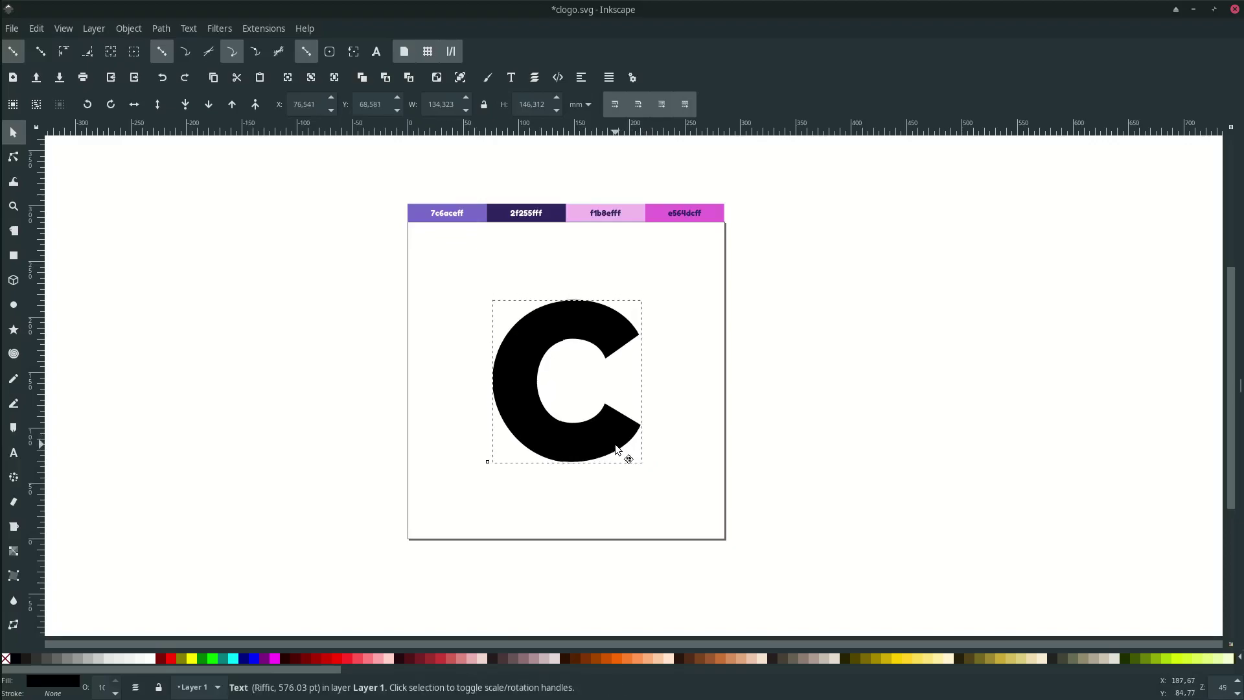
pyautogui.click(655, 429)
pyautogui.hotkey('ctrl', 's')
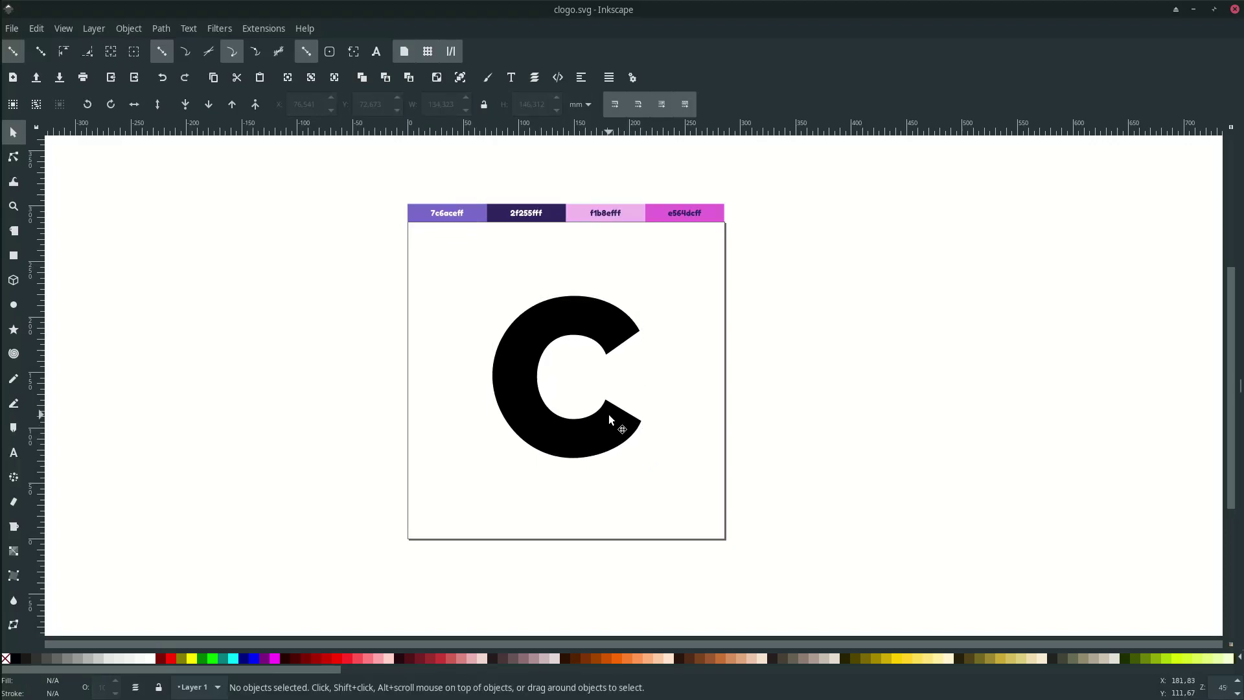
# Convert the letter C from text to a path and ungroup the result.
pyautogui.click(609, 420)
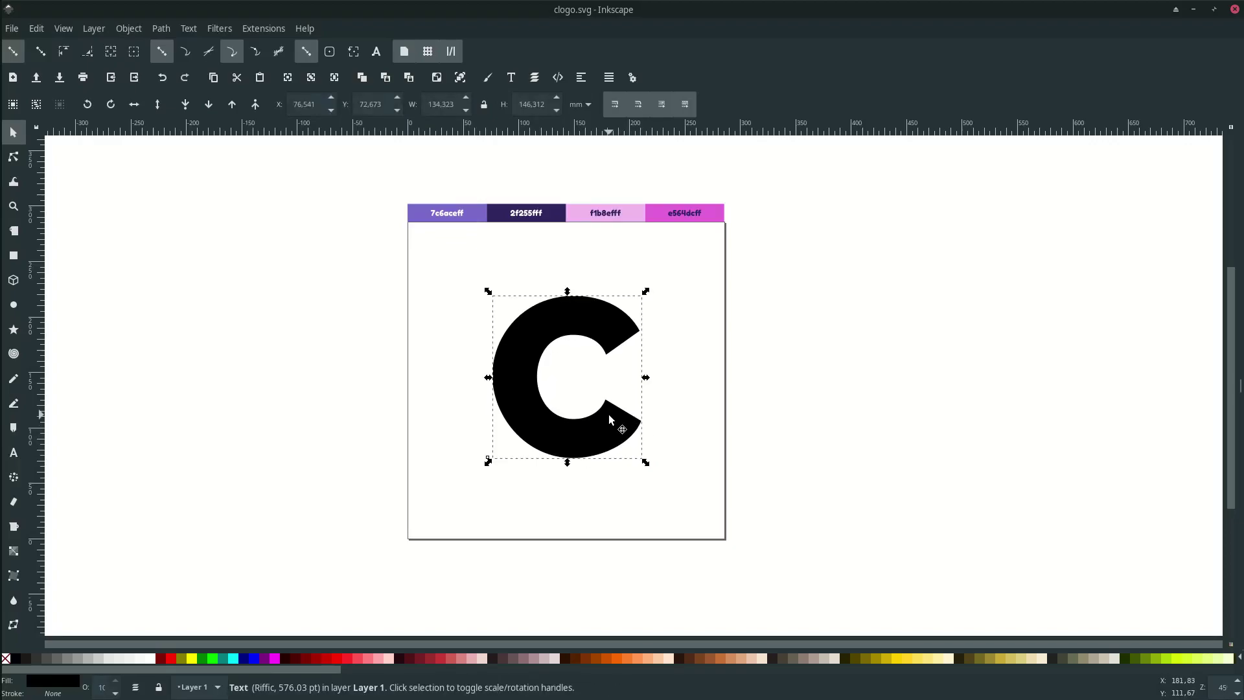
pyautogui.click(160, 29)
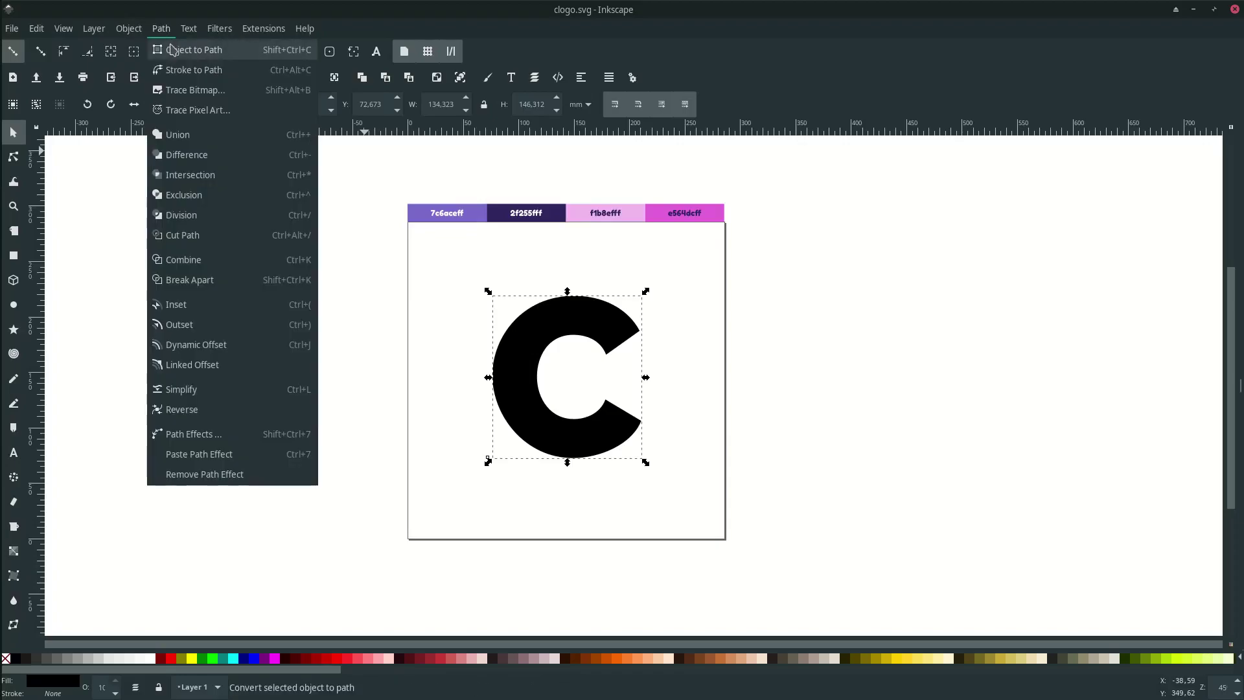
pyautogui.click(172, 50)
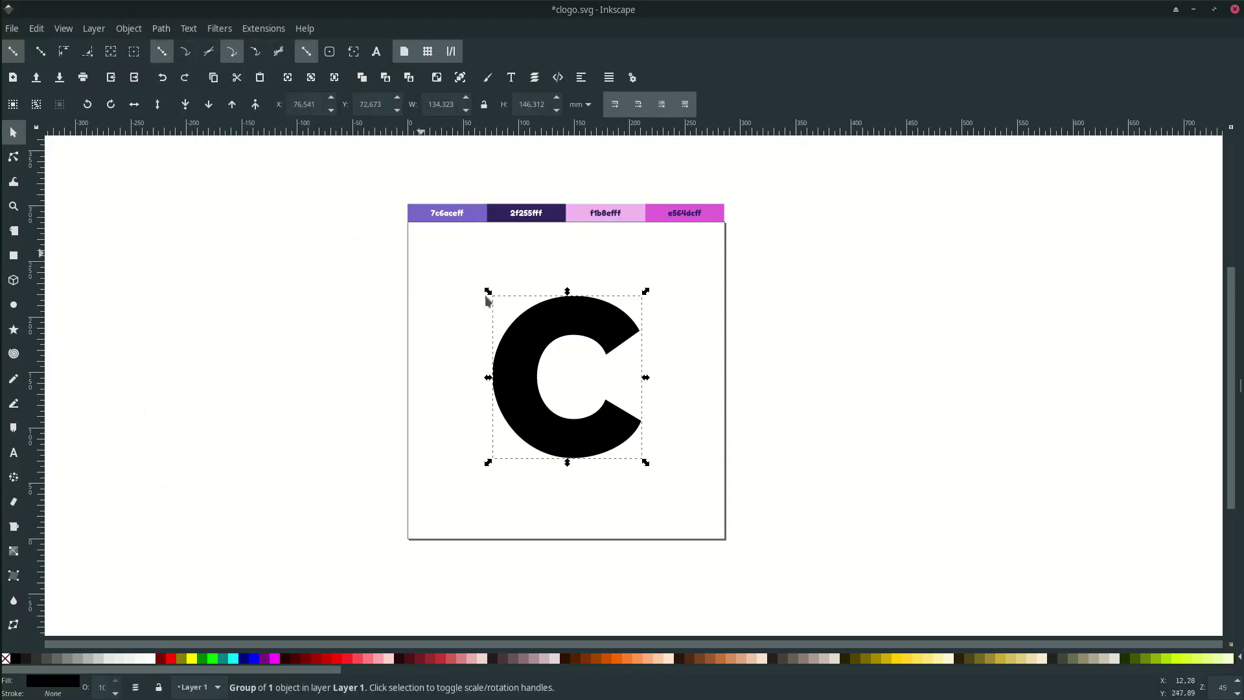
pyautogui.rightClick(566, 329)
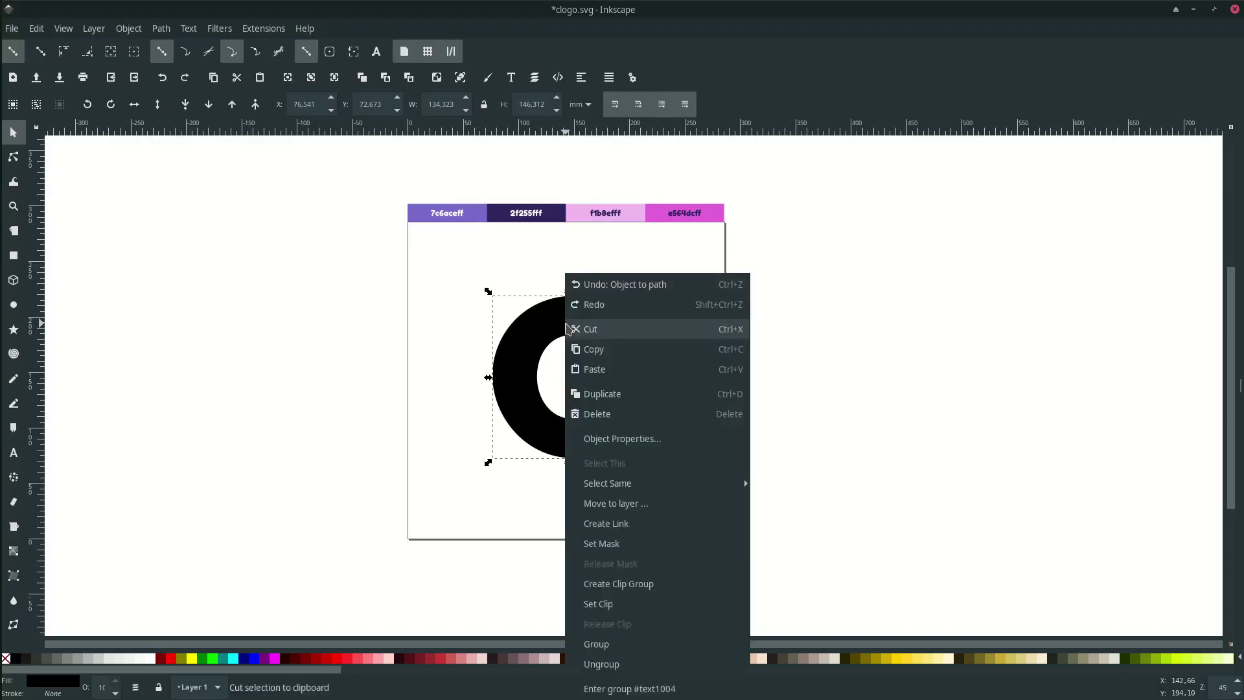
pyautogui.click(613, 665)
pyautogui.click(621, 494)
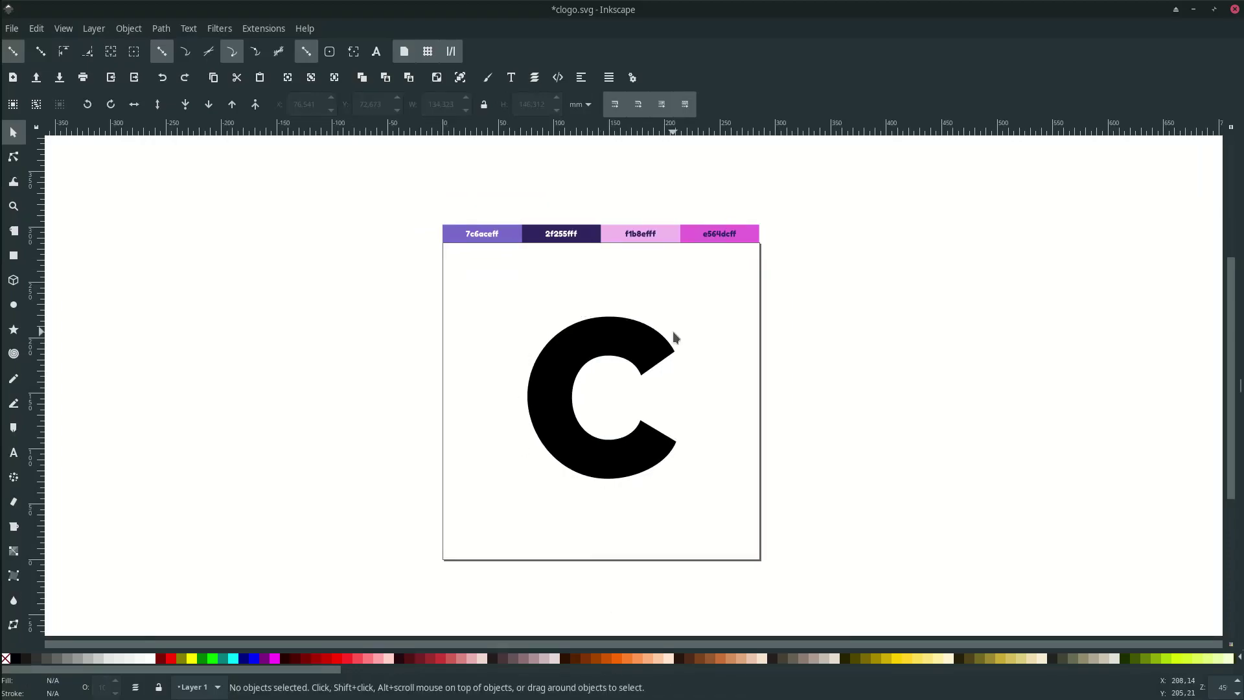
# Apply a diagonal linear gradient to the C from its upper left to beyond its lower right.
pyautogui.click(629, 351)
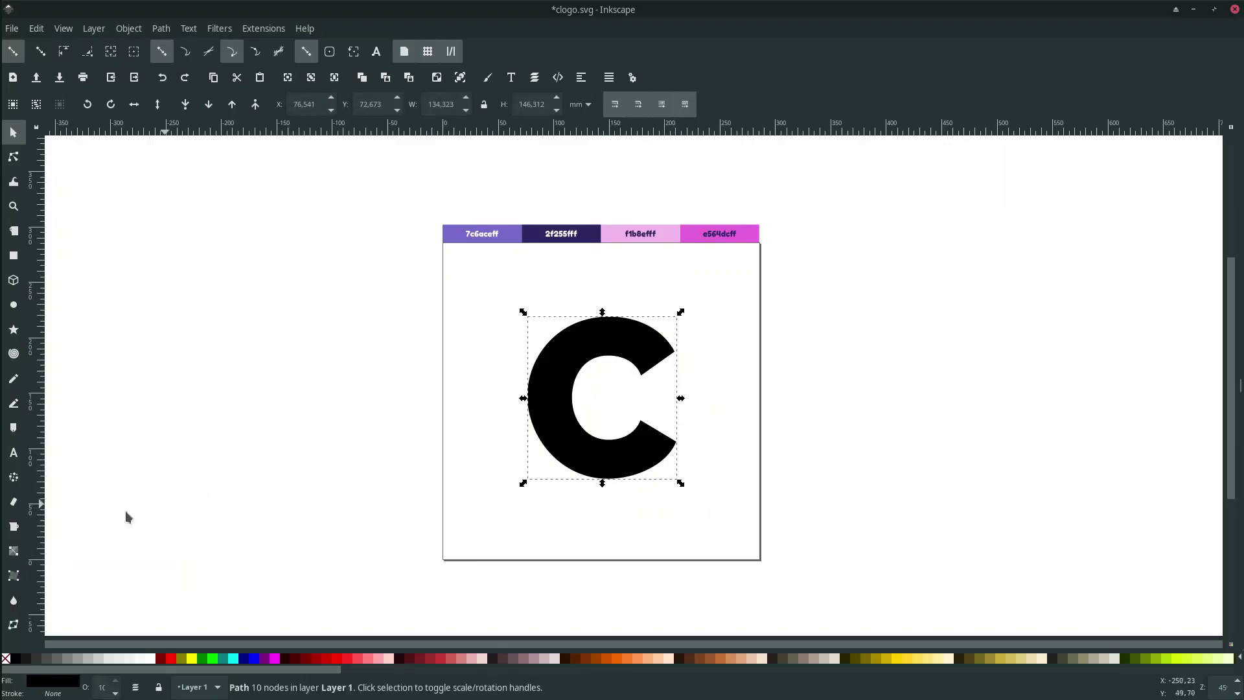
pyautogui.click(13, 550)
pyautogui.moveTo(525, 326); pyautogui.dragTo(711, 470)
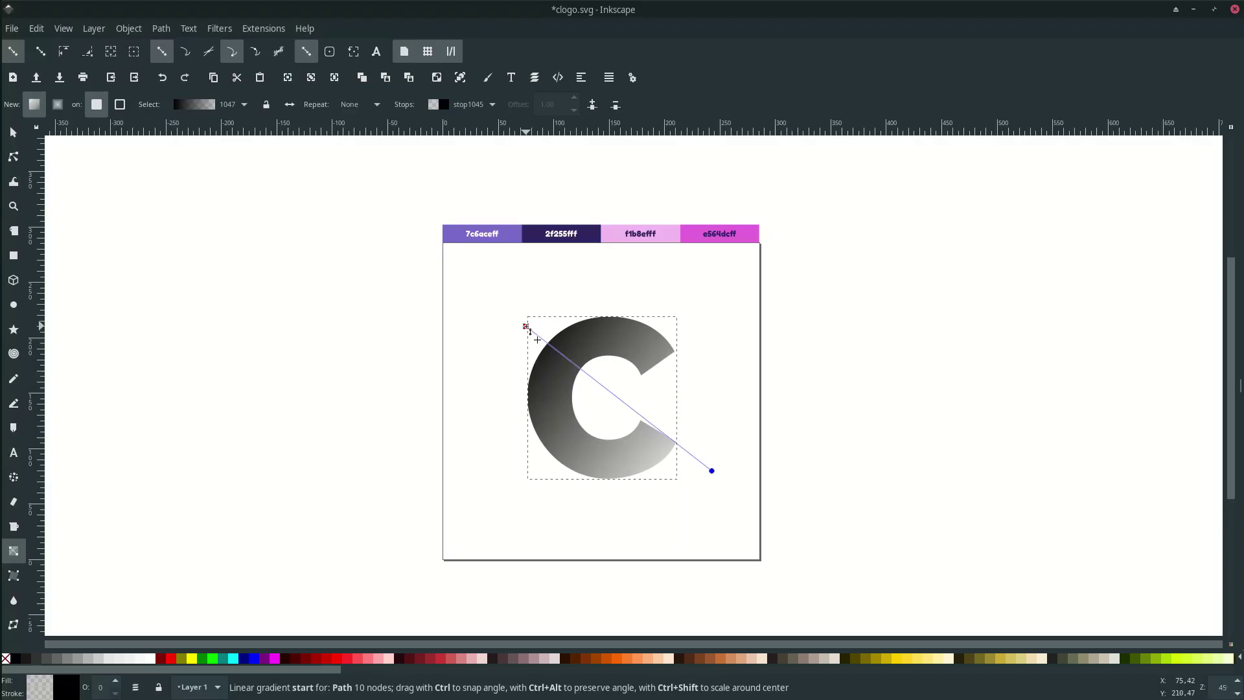
# Color the gradient's start stop with the 7c6aceff palette swatch and check its RGBA value in Fill and Stroke.
pyautogui.click(526, 327)
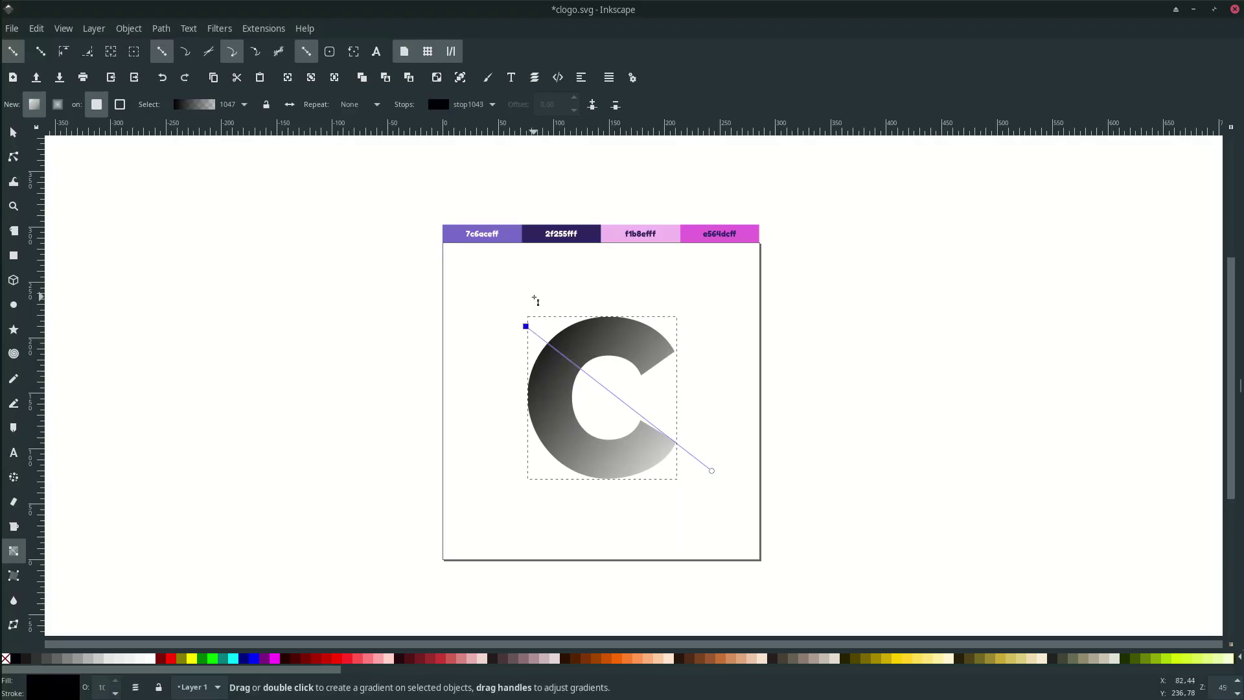
pyautogui.press('d')
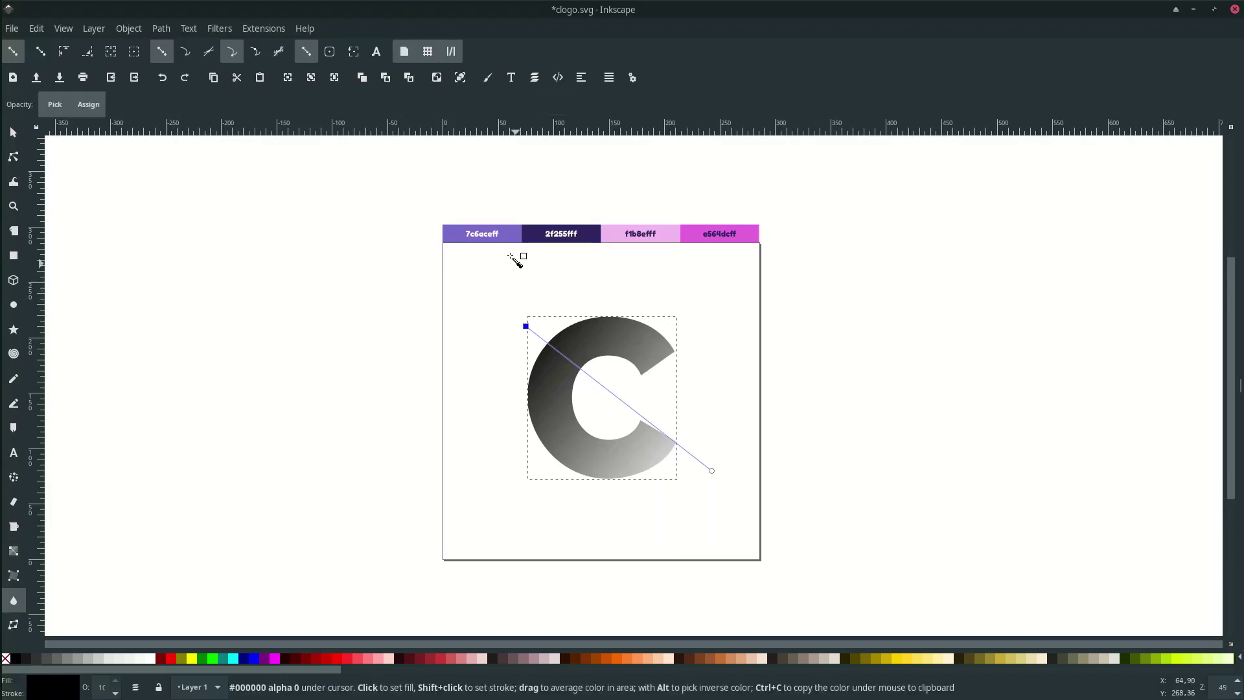
pyautogui.click(517, 235)
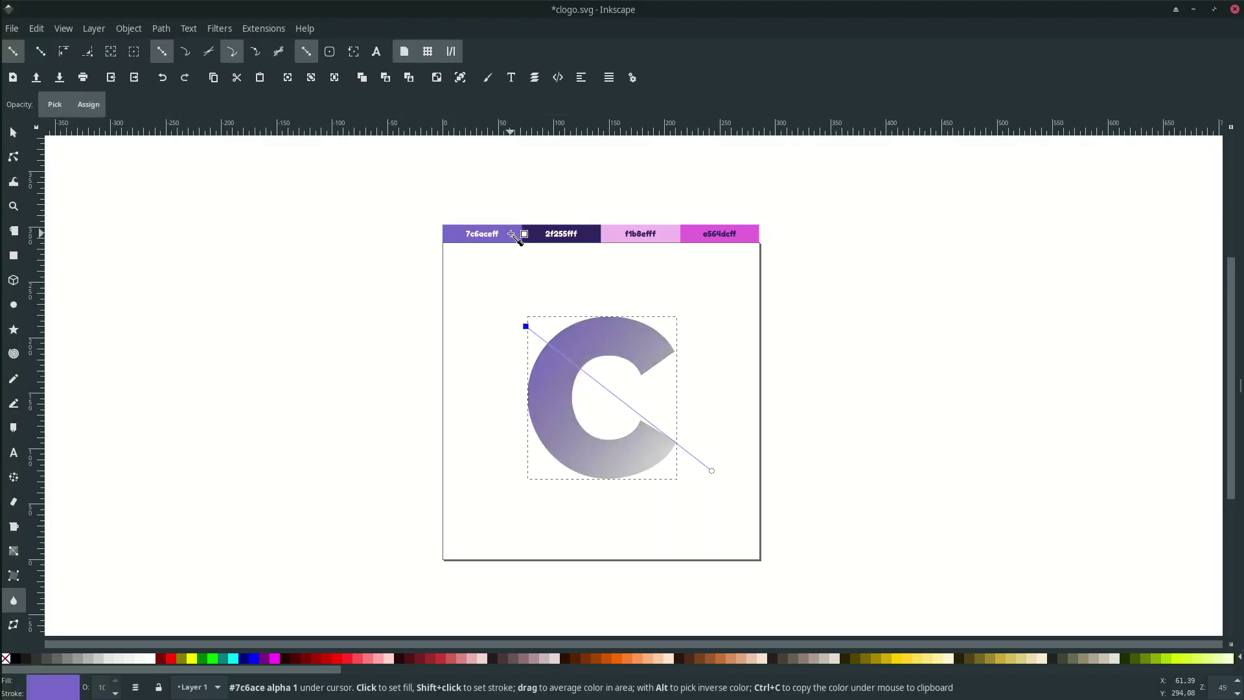
pyautogui.scroll(1, 517, 250)
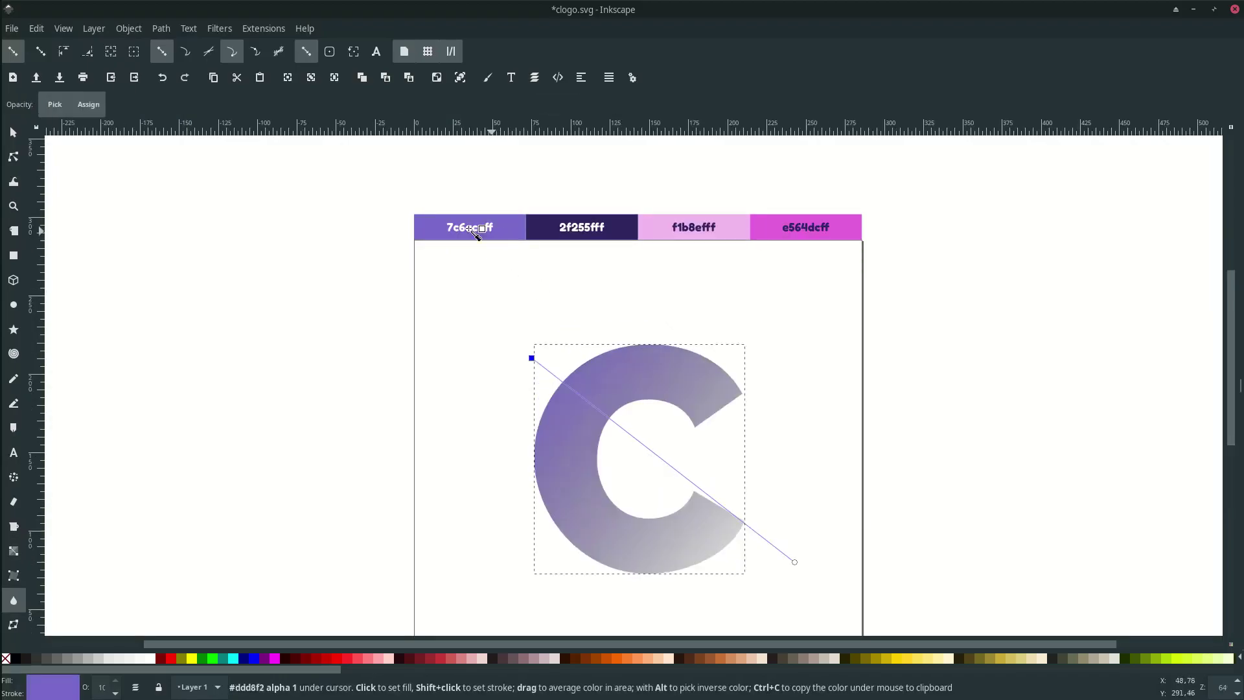
pyautogui.click(488, 77)
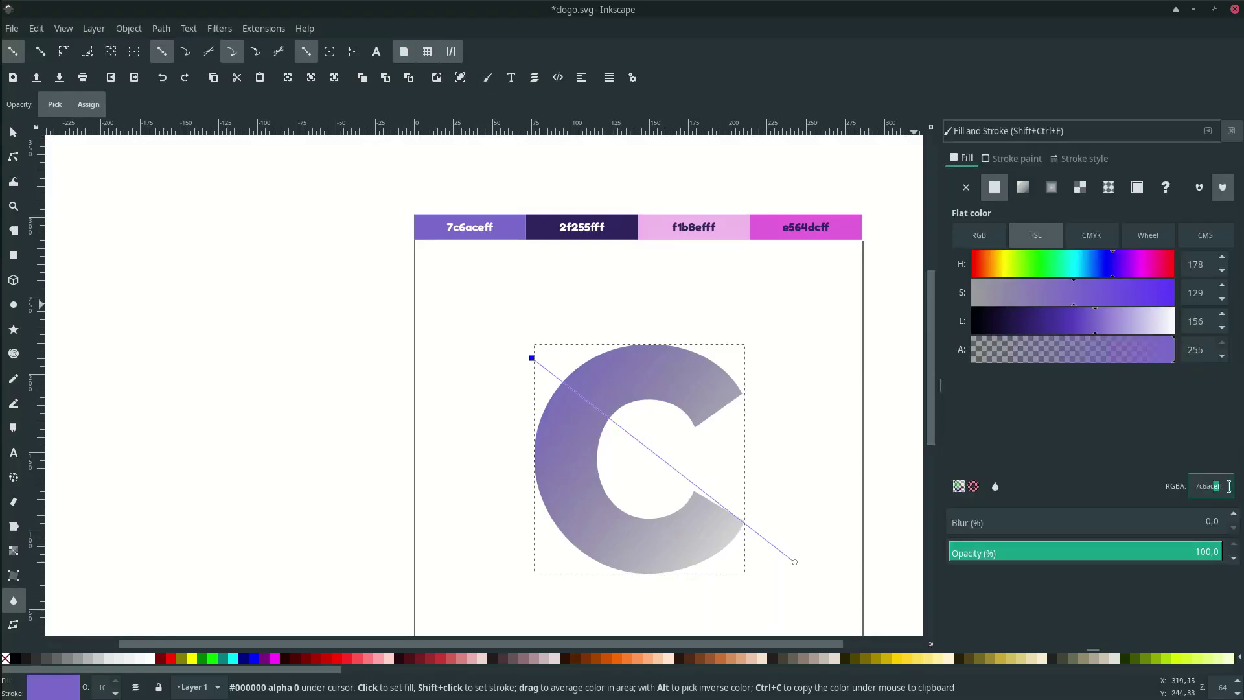
pyautogui.click(1232, 131)
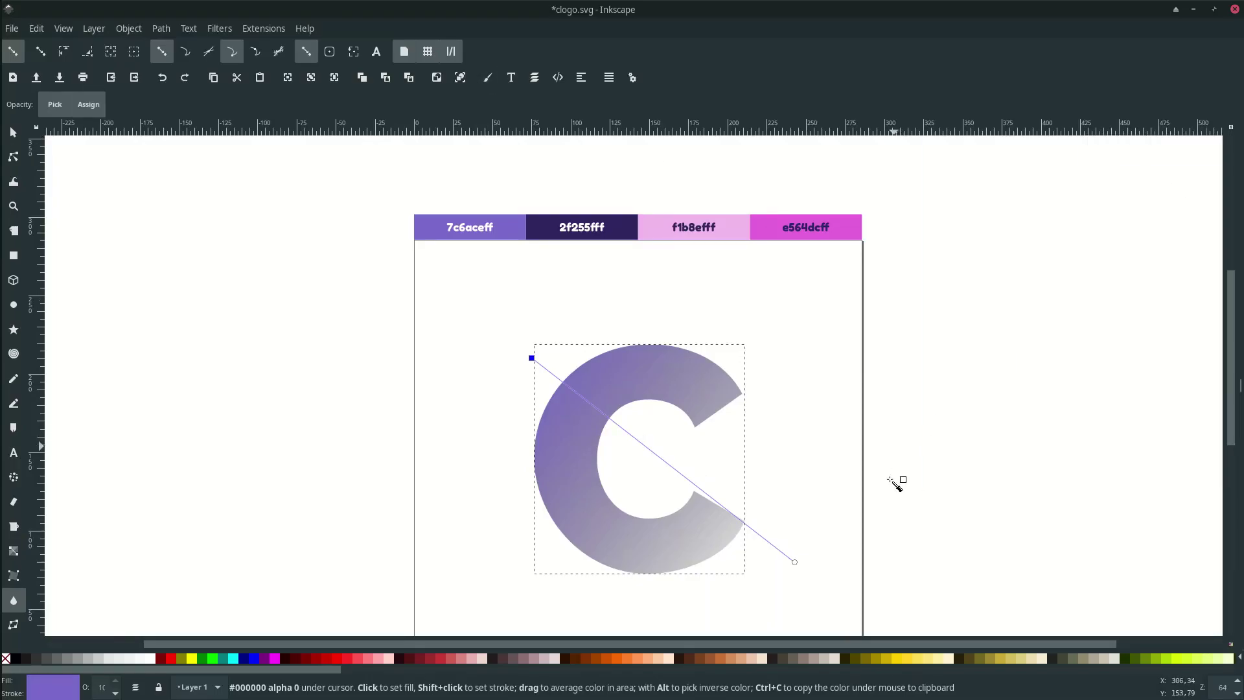
# Color the gradient's end stop with the dark purple 2f255fff palette swatch.
pyautogui.click(796, 562)
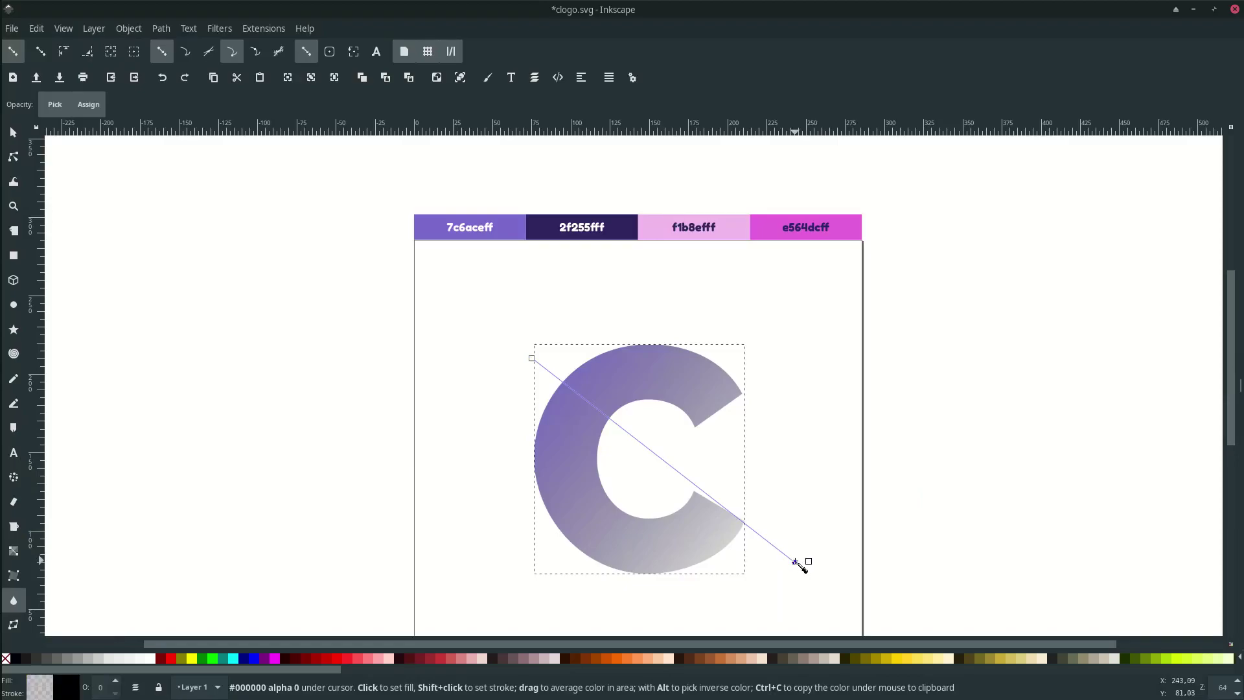
pyautogui.click(619, 228)
pyautogui.scroll(-1, 638, 358)
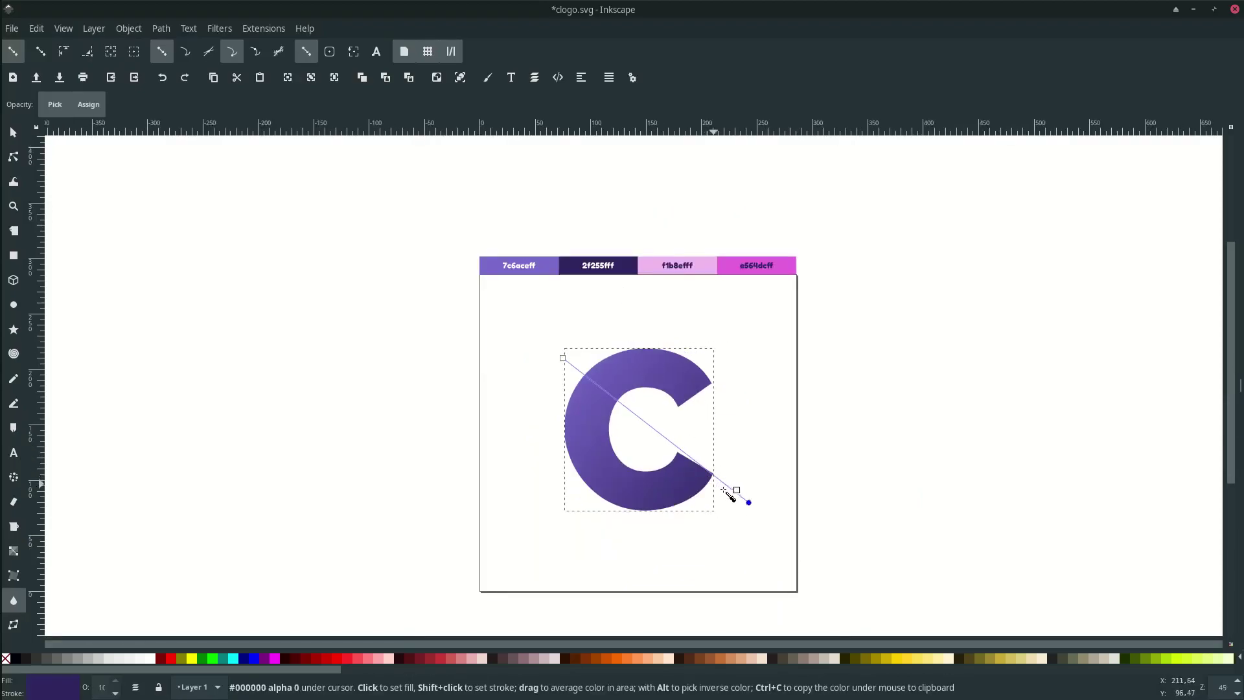
# Shift the gradient's start slightly outward and pull its end inward so the dark purple covers the C's lower right.
pyautogui.scroll(1, 747, 502)
pyautogui.moveTo(751, 501); pyautogui.dragTo(690, 424)
pyautogui.moveTo(487, 296); pyautogui.dragTo(464, 281)
pyautogui.moveTo(690, 424); pyautogui.dragTo(655, 399)
pyautogui.press('s')
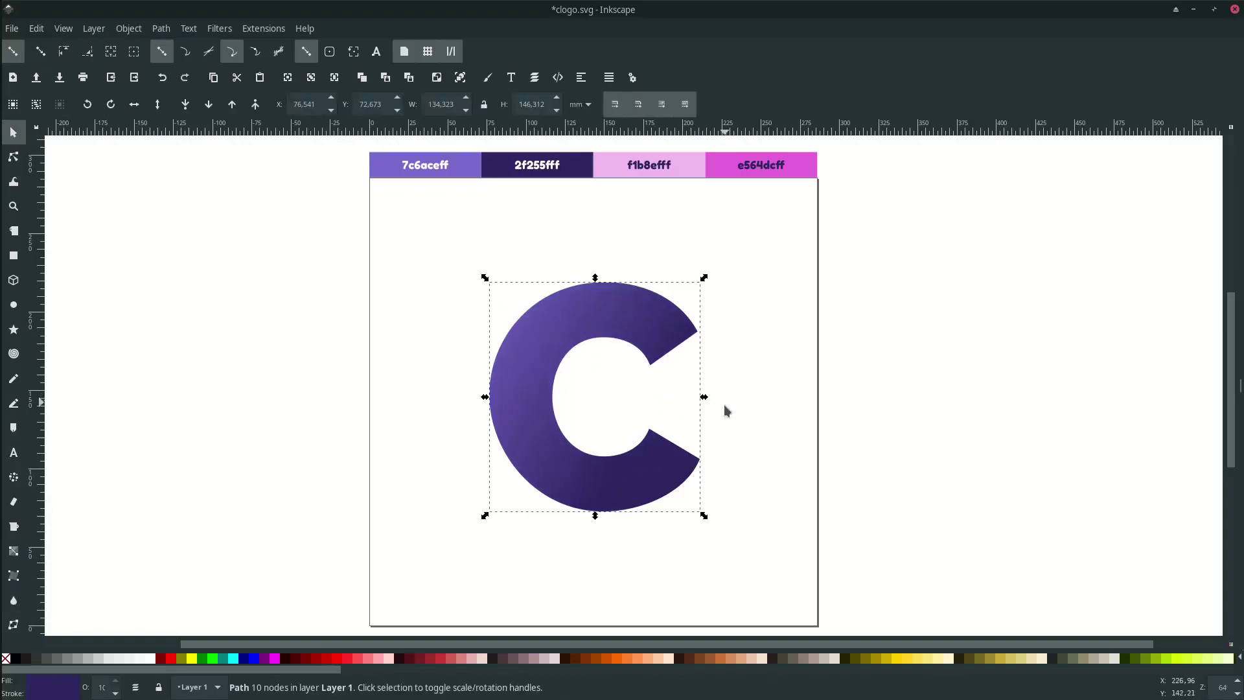
pyautogui.click(724, 400)
# With snapping disabled, draw a closed wavy Bezier shape about 199 by 166 mm across the C, enclosing its right and lower parts.
pyautogui.moveTo(723, 311); pyautogui.dragTo(682, 289)
pyautogui.press('b')
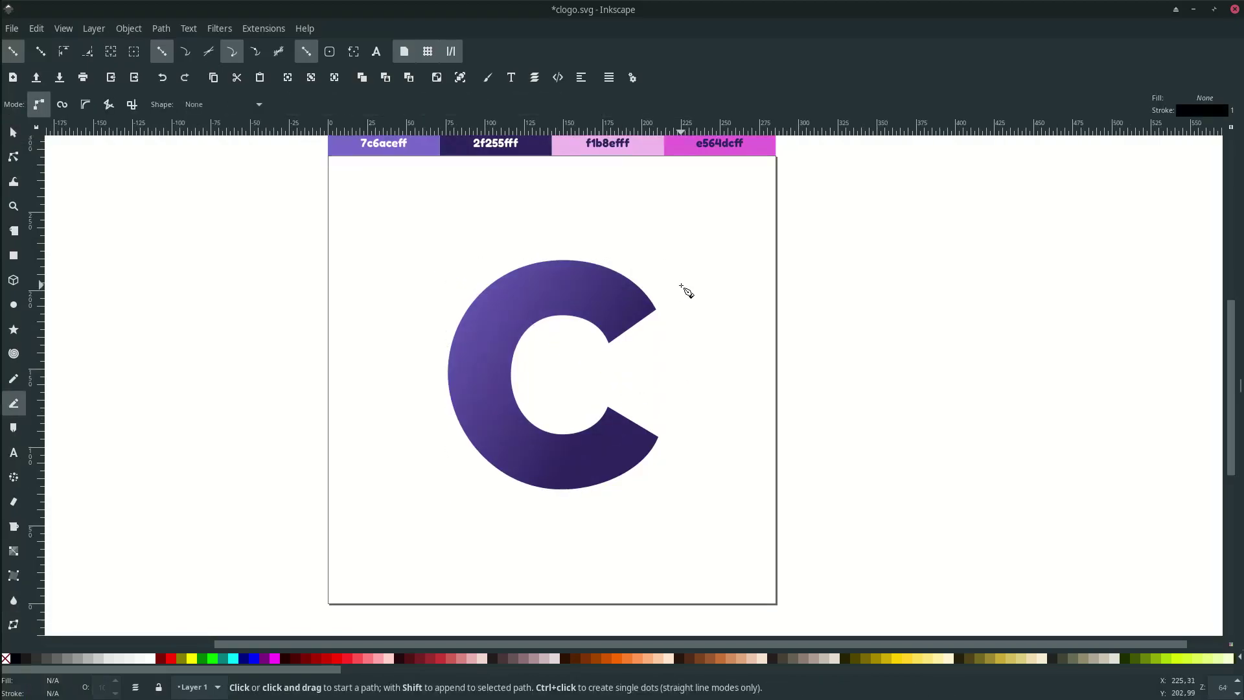
pyautogui.click(12, 54)
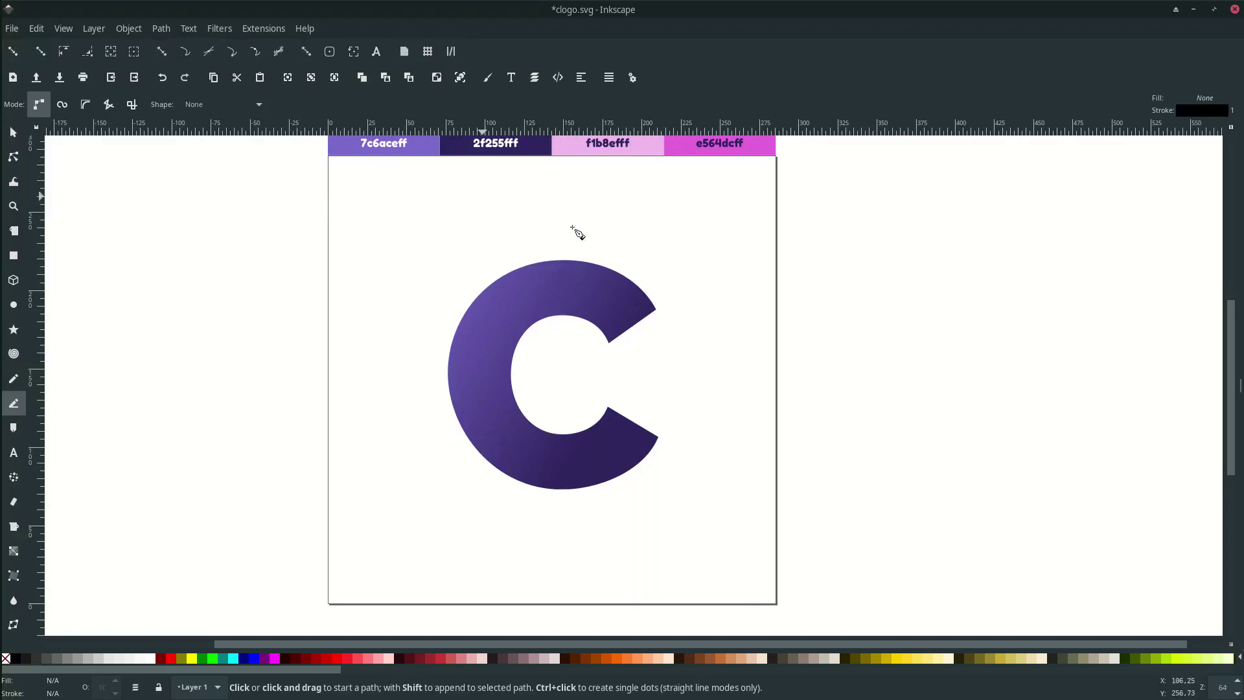
pyautogui.scroll(1, 671, 308)
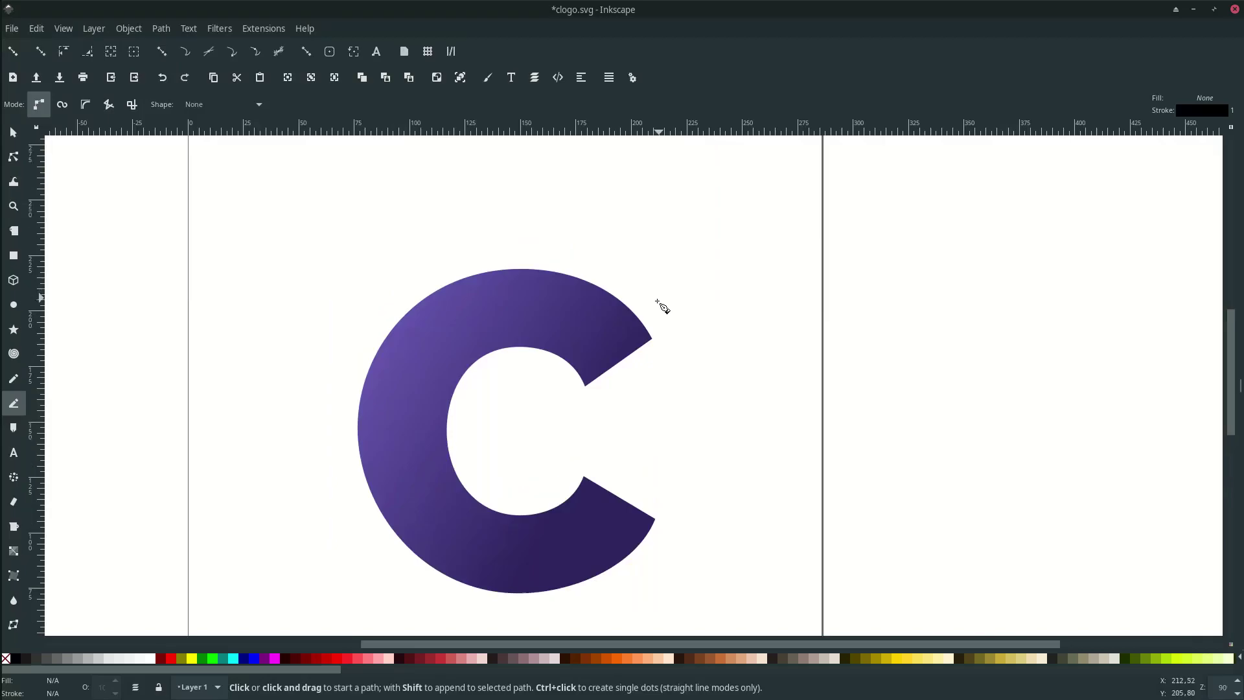
pyautogui.scroll(1, 635, 259)
pyautogui.click(617, 232)
pyautogui.moveTo(594, 316); pyautogui.dragTo(544, 330)
pyautogui.moveTo(473, 275); pyautogui.dragTo(430, 282)
pyautogui.moveTo(510, 357); pyautogui.dragTo(565, 395)
pyautogui.hscroll(-4, 554, 412)
pyautogui.moveTo(539, 431); pyautogui.dragTo(473, 388)
pyautogui.hscroll(-4, 531, 360)
pyautogui.scroll(1, 591, 329)
pyautogui.moveTo(550, 268); pyautogui.dragTo(526, 252)
pyautogui.moveTo(526, 309); pyautogui.dragTo(328, 208)
pyautogui.scroll(-1, 409, 292)
pyautogui.moveTo(415, 356); pyautogui.dragTo(531, 431)
pyautogui.scroll(-2, 558, 457)
pyautogui.moveTo(561, 483); pyautogui.dragTo(555, 496)
pyautogui.scroll(-3, 548, 454)
pyautogui.moveTo(464, 395); pyautogui.dragTo(429, 388)
pyautogui.moveTo(515, 509); pyautogui.dragTo(622, 552)
pyautogui.scroll(-2, 782, 487)
pyautogui.moveTo(844, 447); pyautogui.dragTo(836, 364)
pyautogui.moveTo(815, 272); pyautogui.dragTo(803, 265)
pyautogui.click(779, 253)
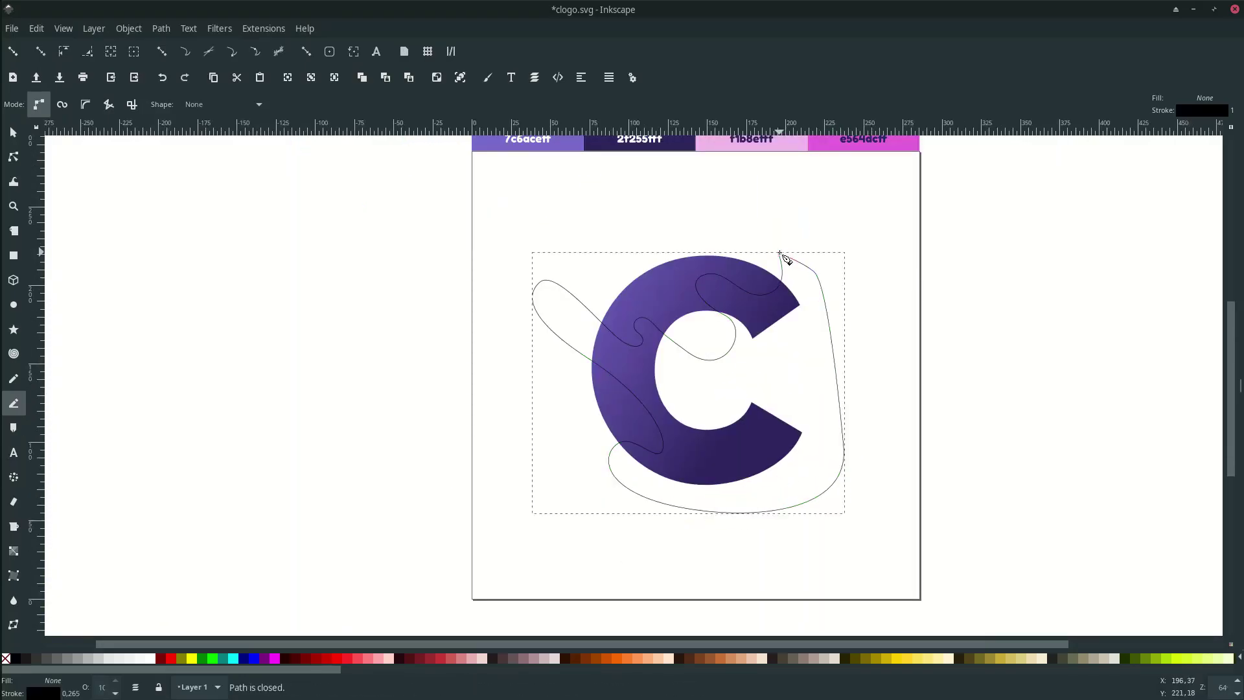
# Fill the wavy shape with the light pink f1b8efff palette swatch and remove its stroke.
pyautogui.hscroll(4, 771, 266)
pyautogui.scroll(1, 745, 291)
pyautogui.press('s')
pyautogui.press('d')
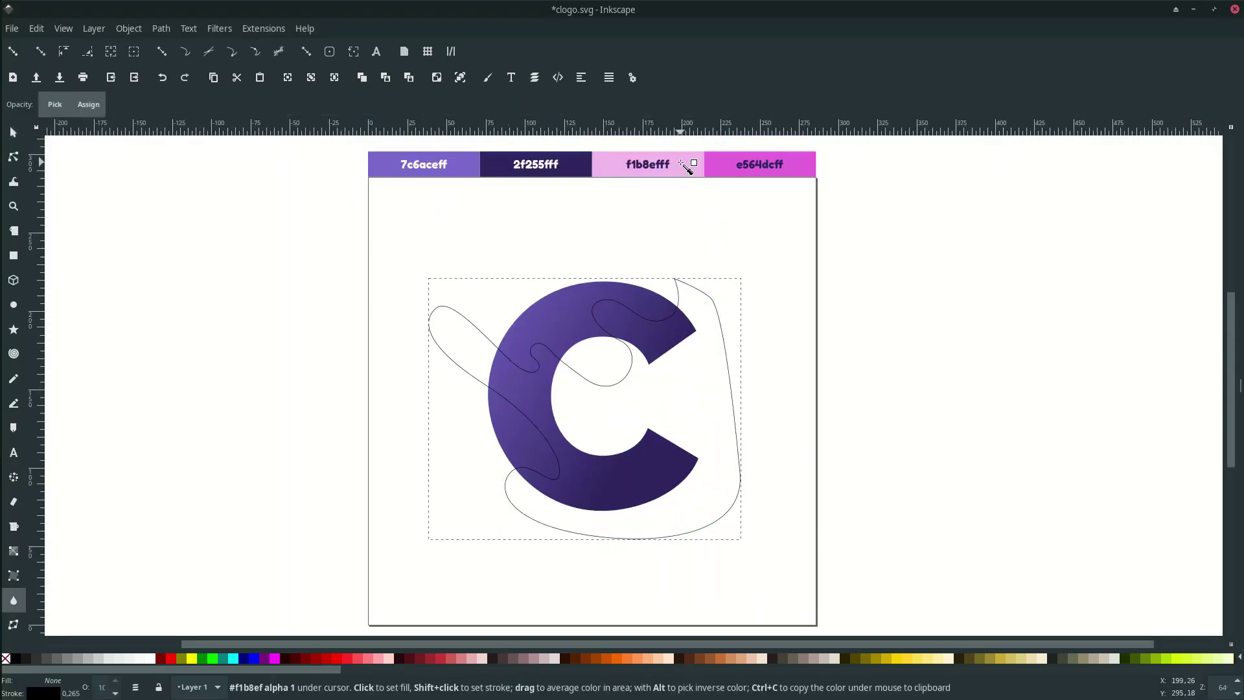
pyautogui.click(686, 163)
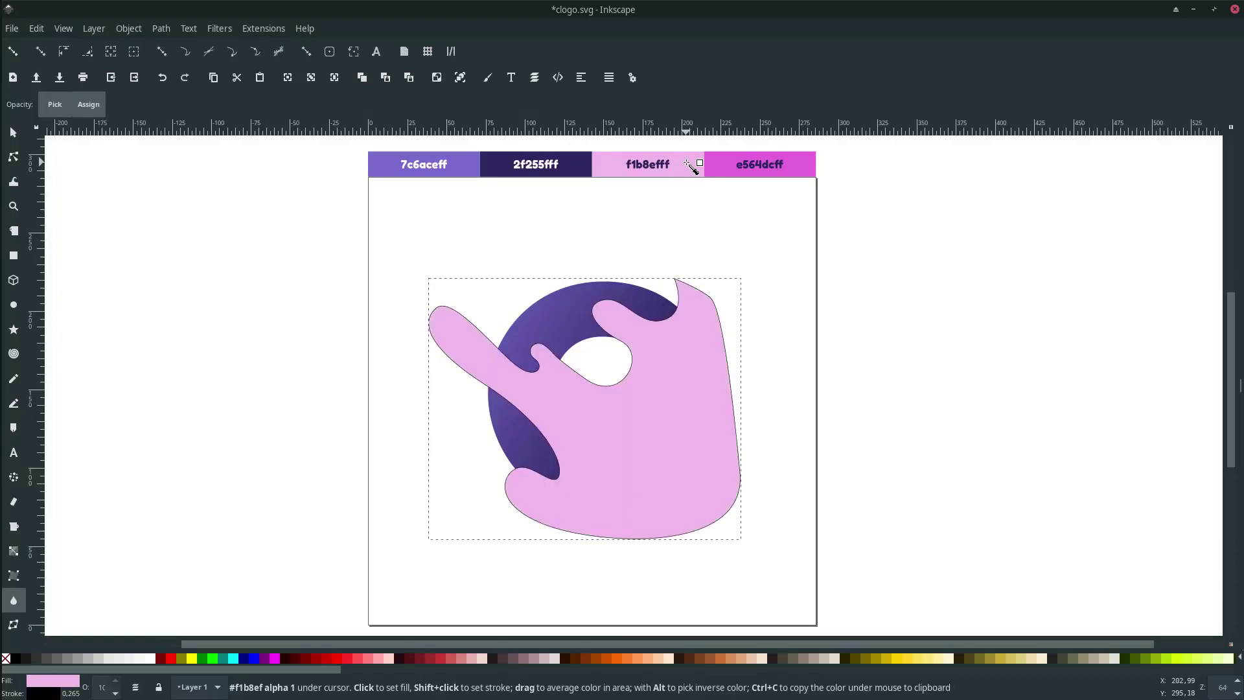
pyautogui.rightClick(35, 693)
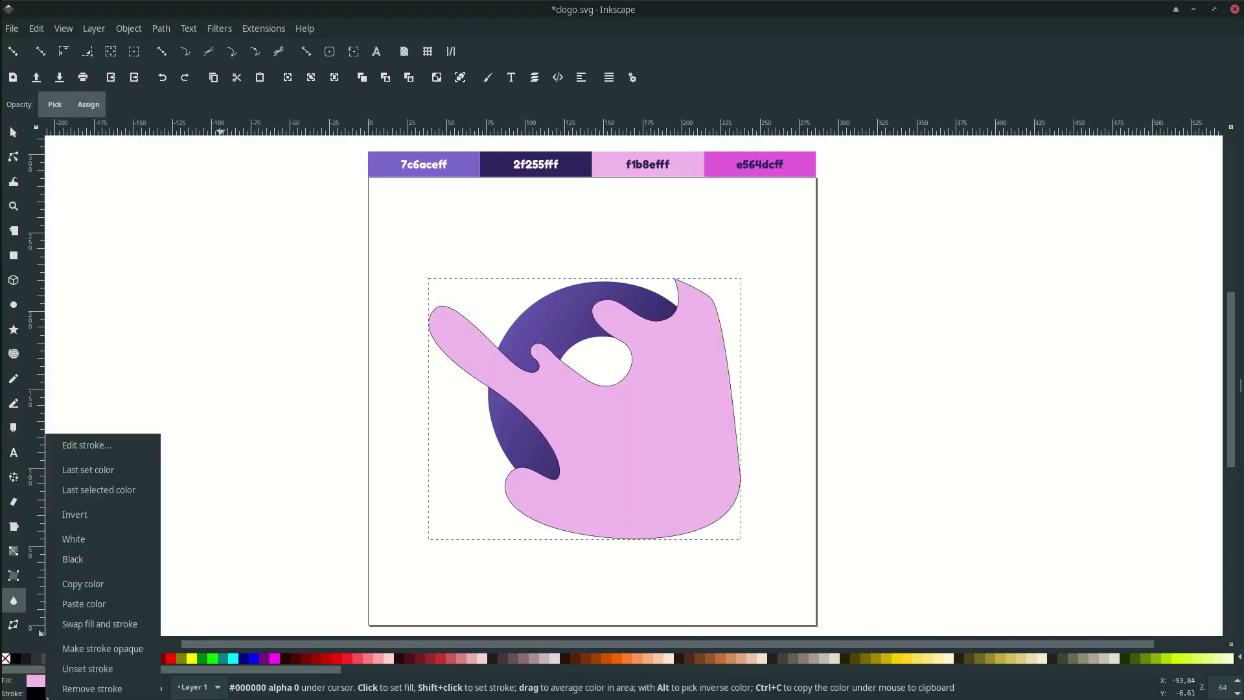
pyautogui.click(91, 688)
pyautogui.press('s')
pyautogui.click(795, 408)
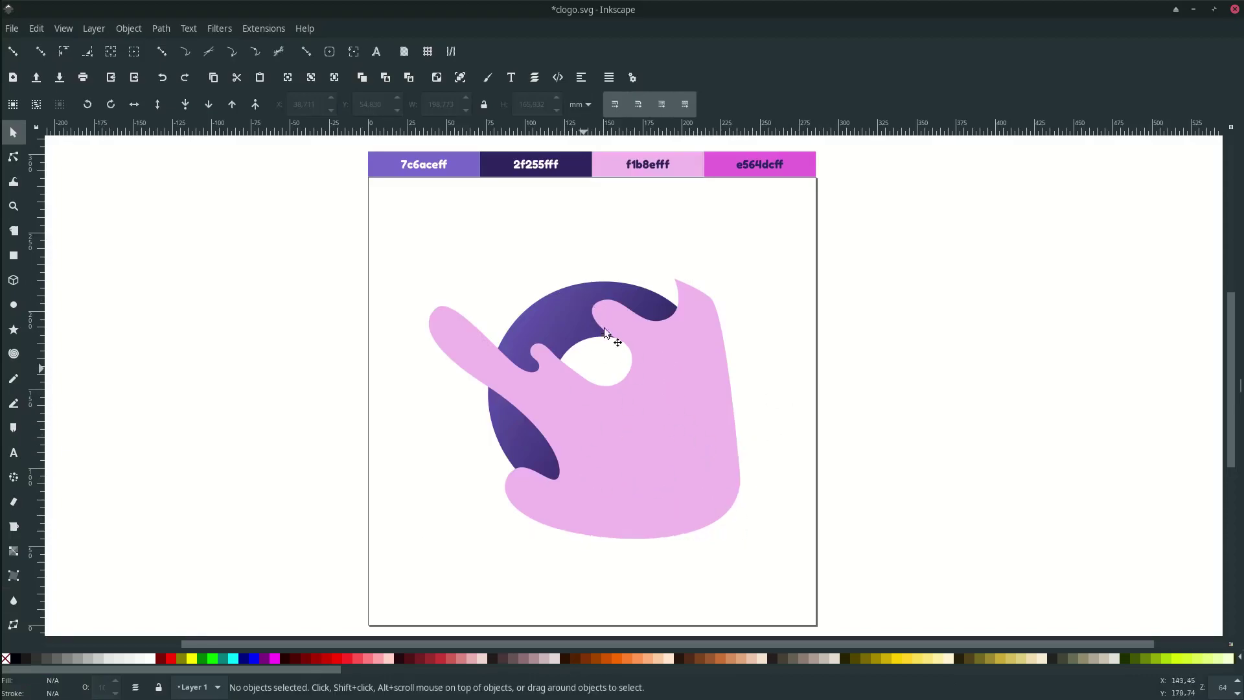
# Duplicate the purple C and use the copy to cut the pink shape with the Division path operation.
pyautogui.click(562, 302)
pyautogui.press('ctrl')
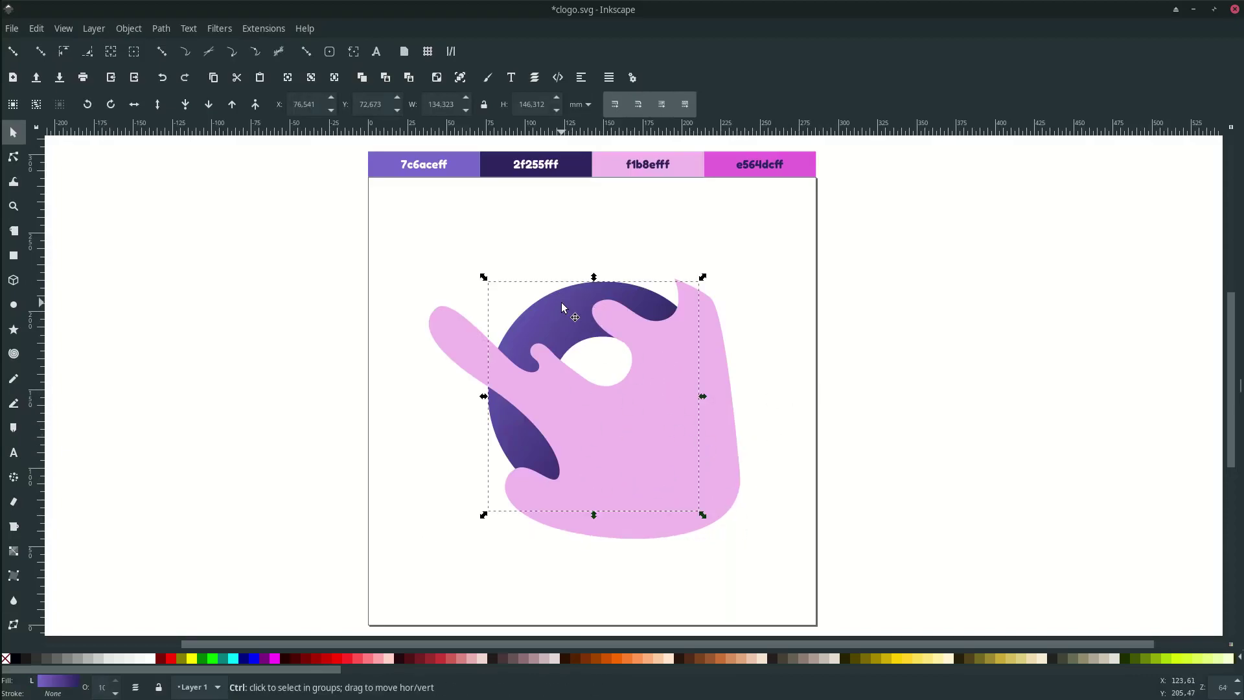
pyautogui.hotkey('ctrl', 'd')
pyautogui.click(618, 340)
pyautogui.click(617, 324)
pyautogui.keyDown('shift'); pyautogui.click(729, 431); pyautogui.keyUp('shift')
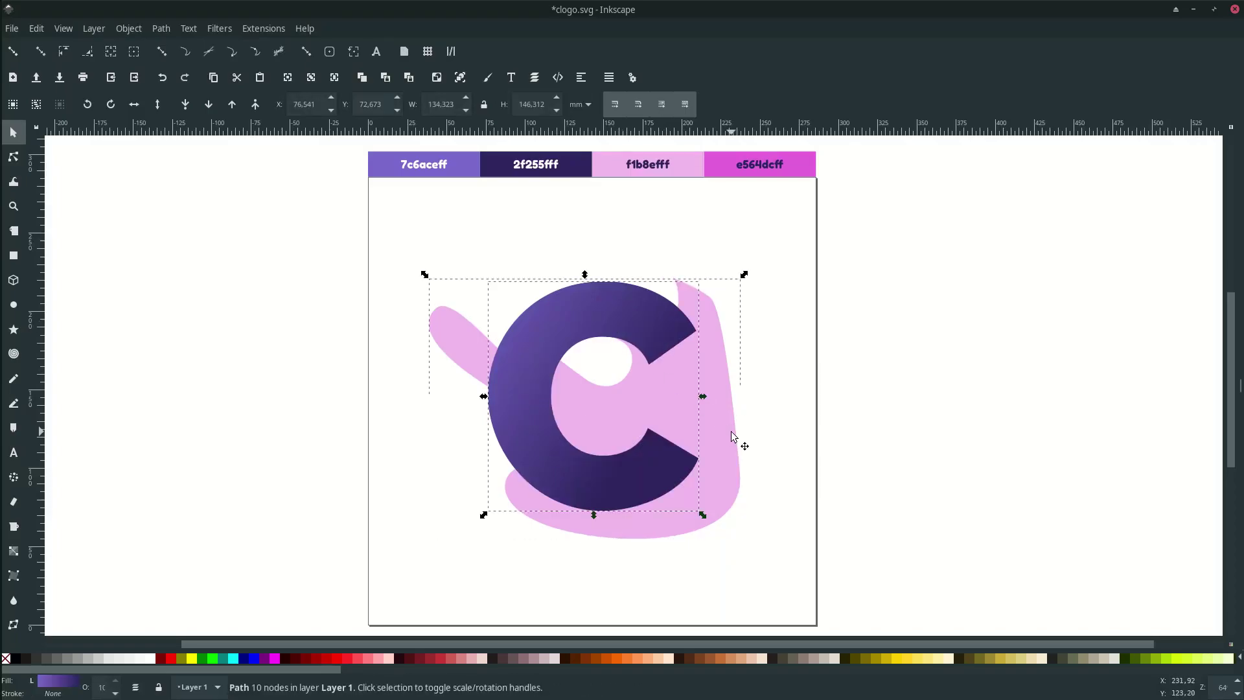
pyautogui.click(161, 28)
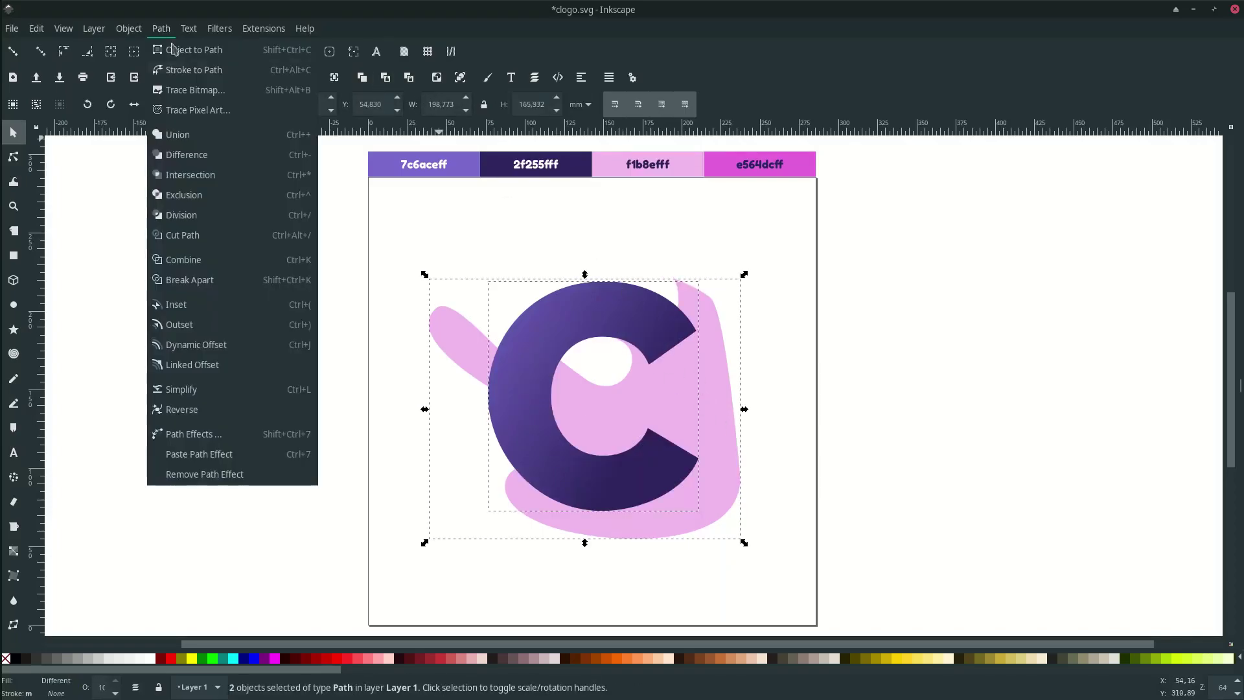
pyautogui.click(227, 211)
# Delete the divided pink pieces inside the C's opening and outside its right edge, keeping the arm at the upper left.
pyautogui.scroll(1, 687, 510)
pyautogui.click(736, 371)
pyautogui.moveTo(575, 339); pyautogui.dragTo(644, 364)
pyautogui.press('Delete')
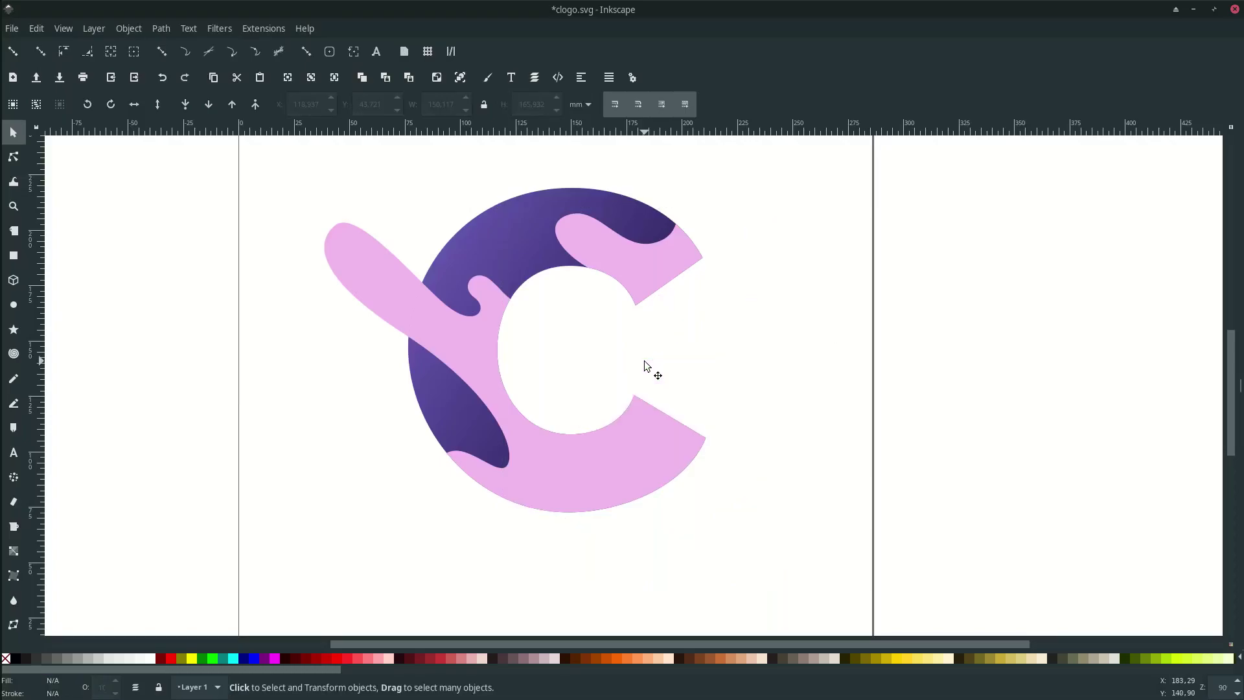
# Unite the pink arm extending beyond the C's upper-left edge with the main pink body using Union.
pyautogui.hscroll(-2, 644, 361)
pyautogui.scroll(1, 644, 360)
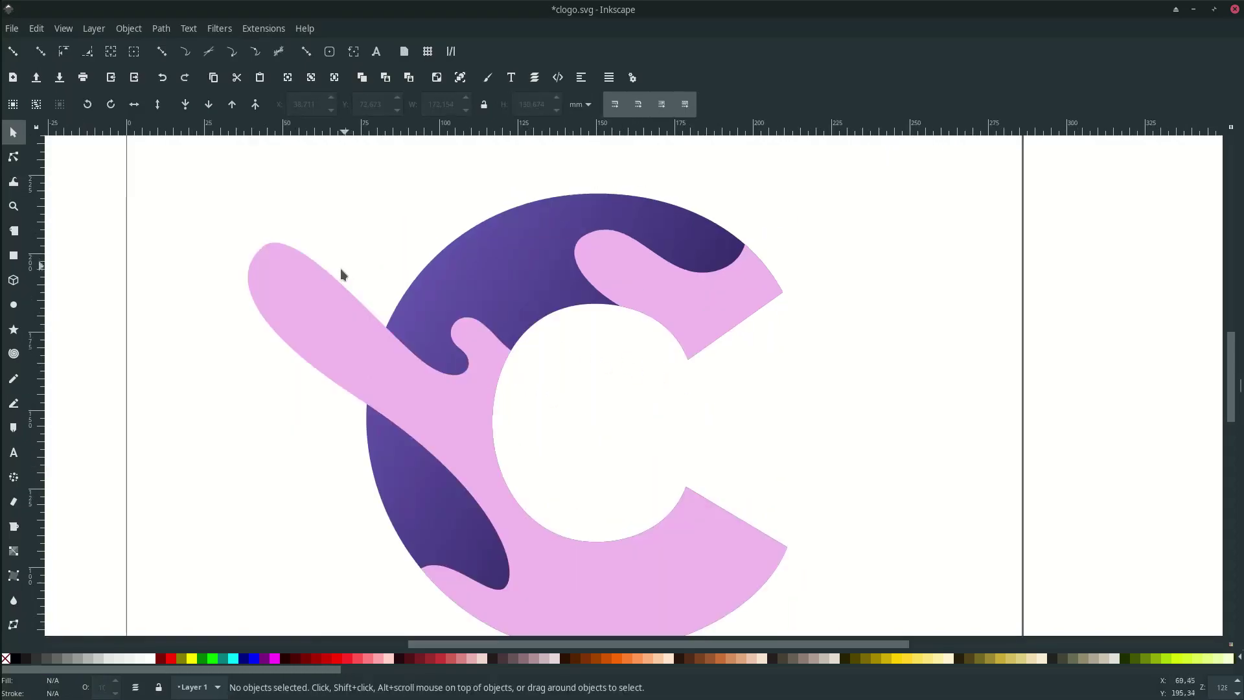
pyautogui.click(303, 285)
pyautogui.click(396, 411)
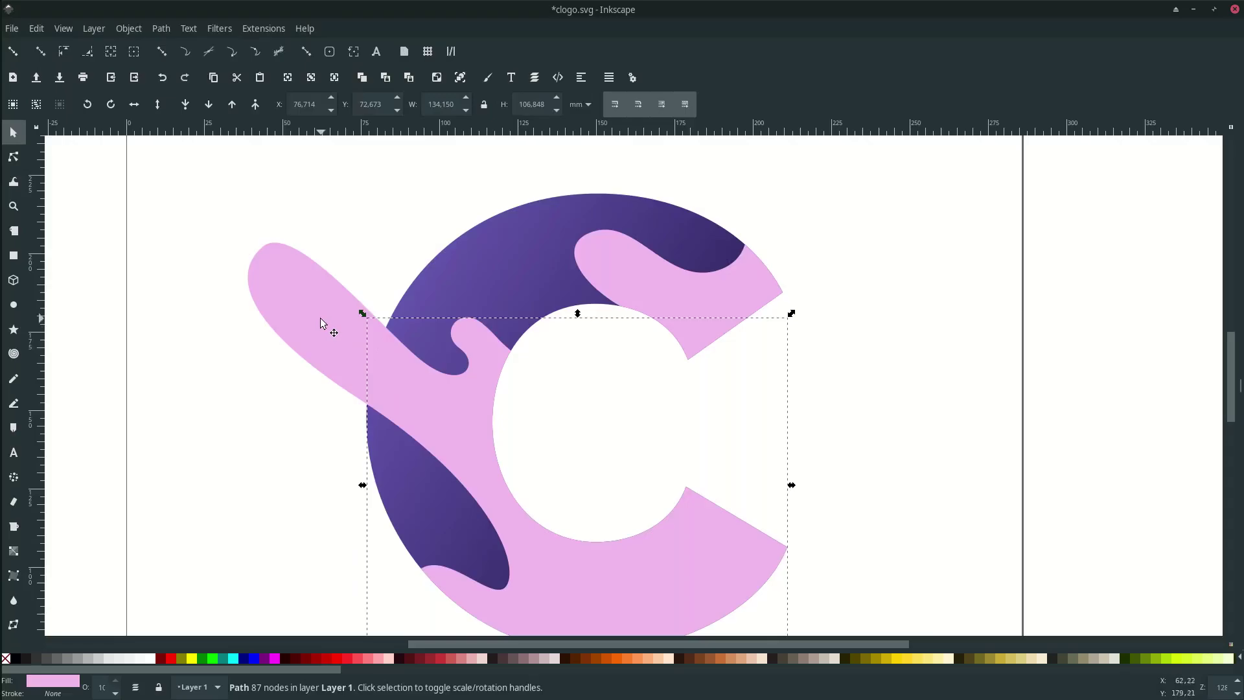
pyautogui.keyDown('shift'); pyautogui.click(313, 301); pyautogui.keyUp('shift')
pyautogui.click(162, 29)
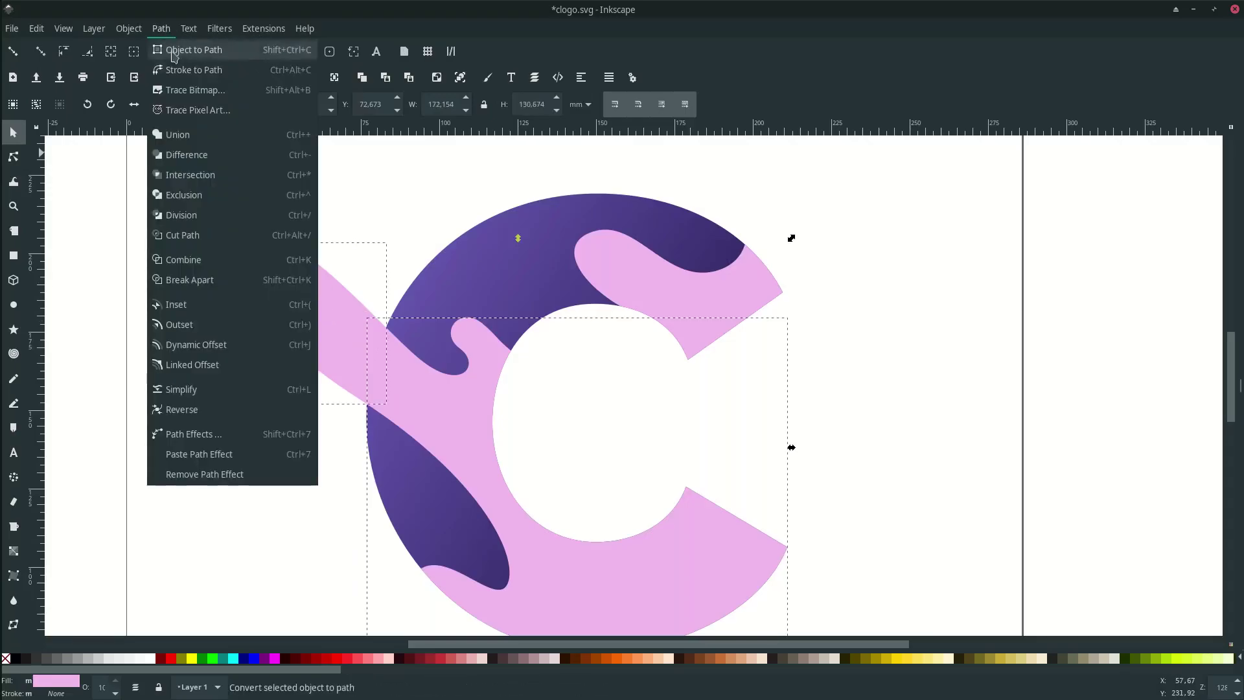
pyautogui.click(220, 135)
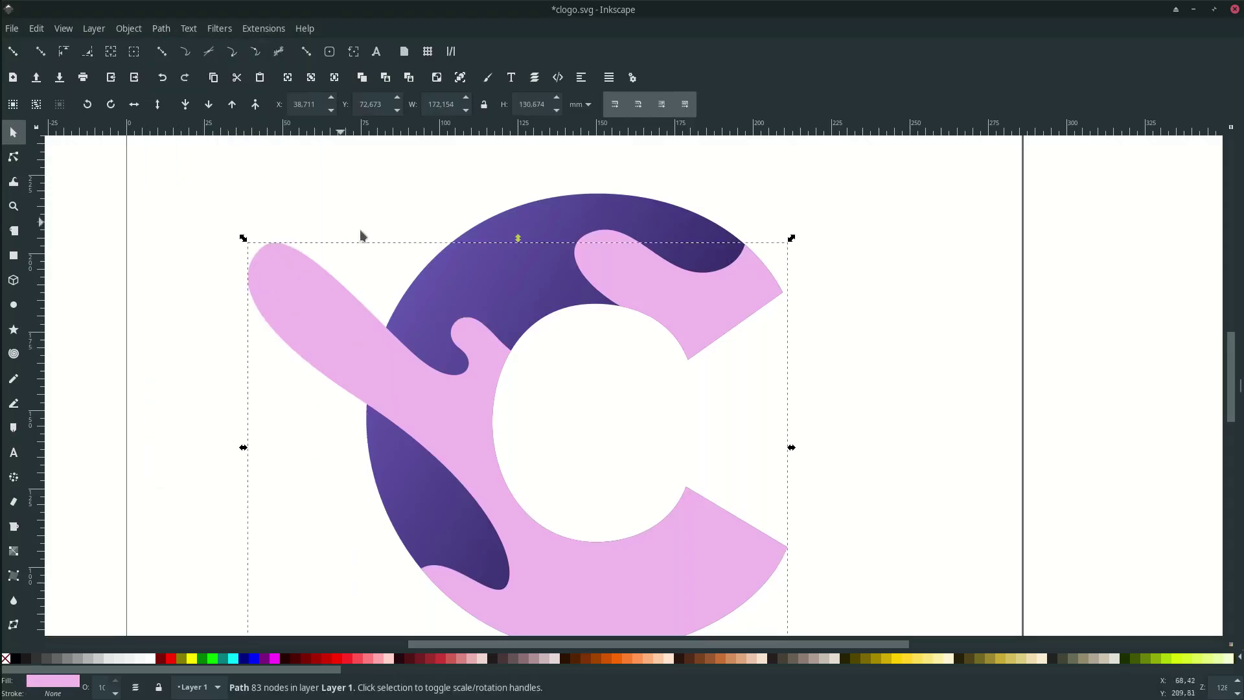
pyautogui.press('Escape')
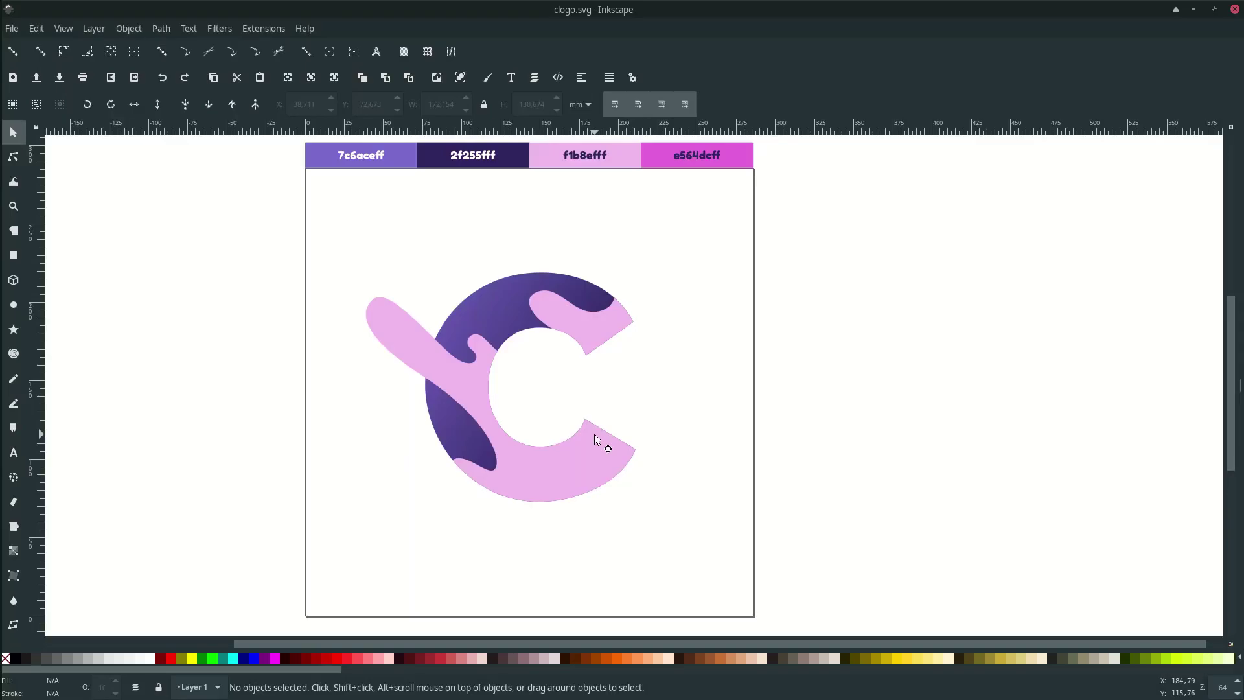
# Reshape the node at the lower tip of the left purple lobe, moving it inward and adjusting its handles for a rounder curve.
pyautogui.press('n')
pyautogui.click(504, 474)
pyautogui.scroll(4, 505, 475)
pyautogui.click(471, 442)
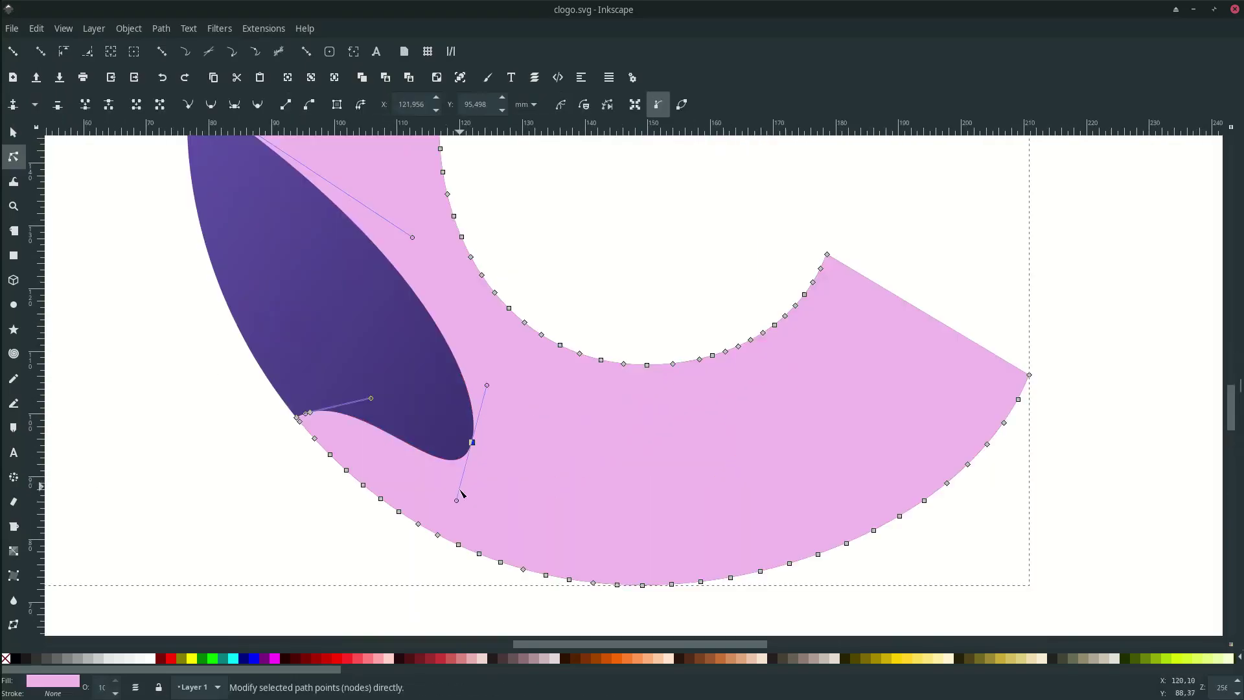
pyautogui.moveTo(485, 384); pyautogui.dragTo(541, 401)
pyautogui.moveTo(475, 445); pyautogui.dragTo(392, 471)
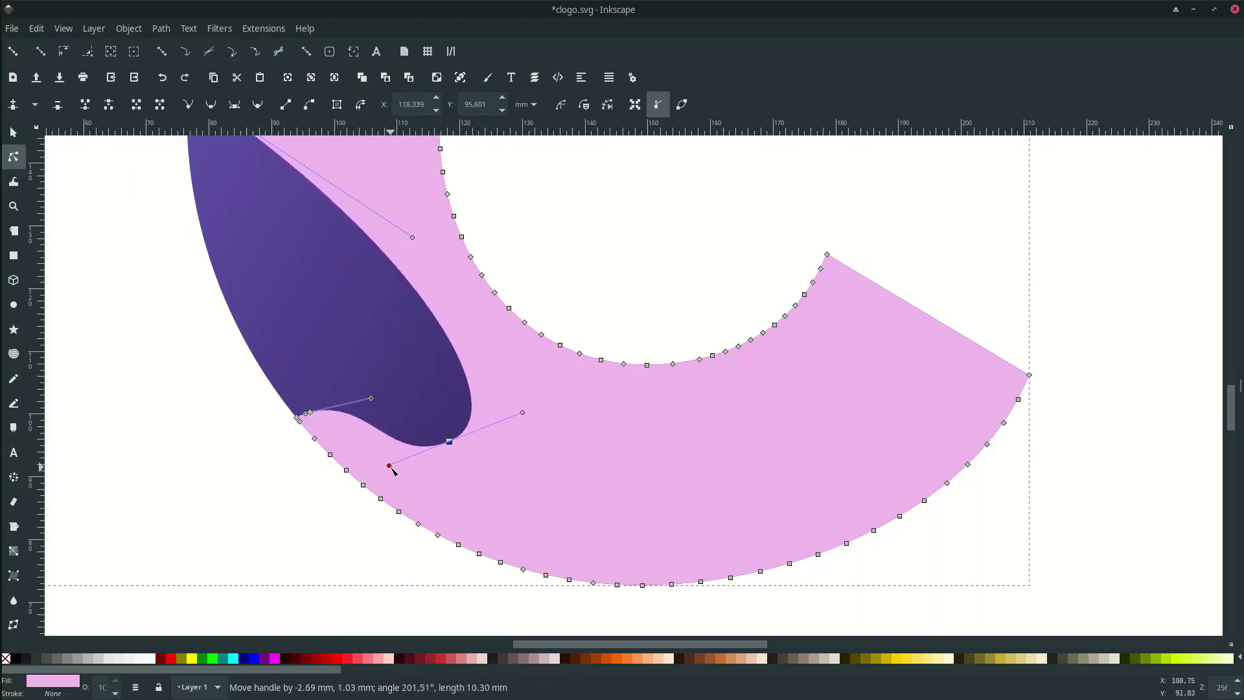
# Delete the extra node at the pink arm's tip and make the remaining tip node symmetric, repositioning it to round the end.
pyautogui.scroll(-3, 514, 375)
pyautogui.click(593, 290)
pyautogui.scroll(3, 314, 155)
pyautogui.click(345, 193)
pyautogui.press('Delete')
pyautogui.click(370, 182)
pyautogui.click(234, 105)
pyautogui.moveTo(370, 182); pyautogui.dragTo(331, 219)
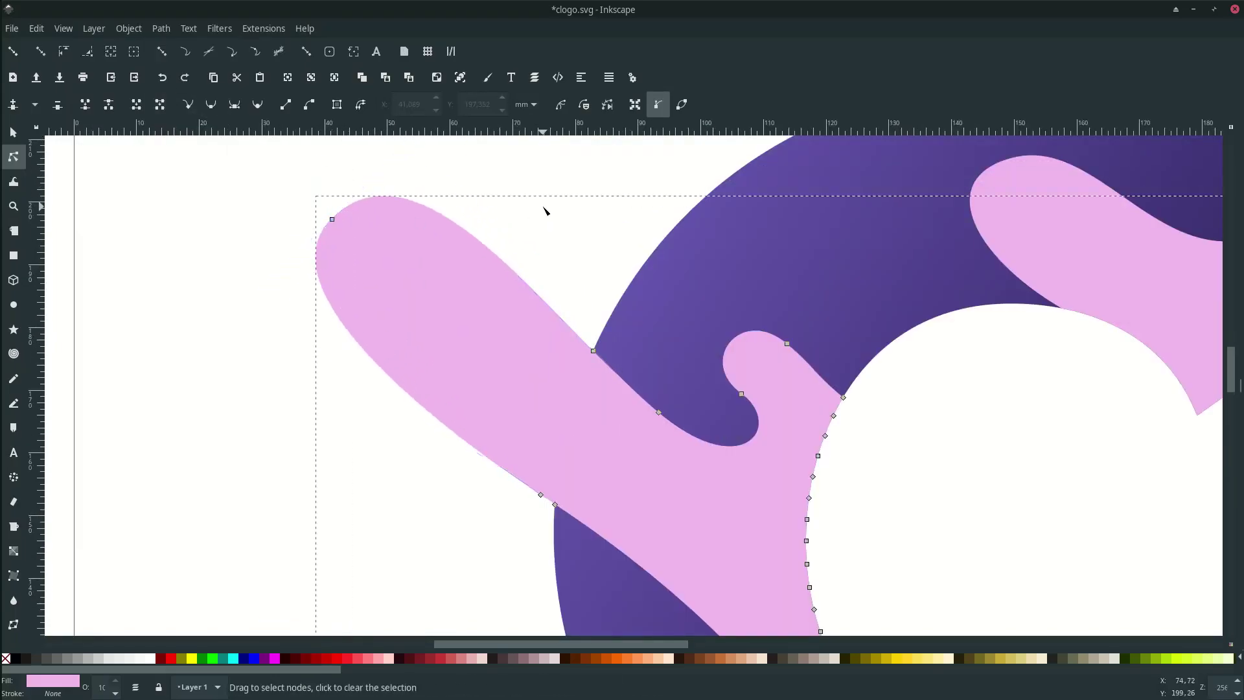
# Refine the remaining curve nodes of the pink overlay and save the document.
pyautogui.scroll(-3, 625, 200)
pyautogui.click(722, 263)
pyautogui.scroll(2, 726, 266)
pyautogui.click(731, 271)
pyautogui.scroll(1, 730, 271)
pyautogui.click(663, 228)
pyautogui.scroll(-3, 706, 240)
pyautogui.scroll(2, 713, 240)
pyautogui.moveTo(613, 253); pyautogui.dragTo(656, 214)
pyautogui.click(935, 257)
pyautogui.scroll(-2, 936, 259)
pyautogui.hotkey('ctrl', 's')
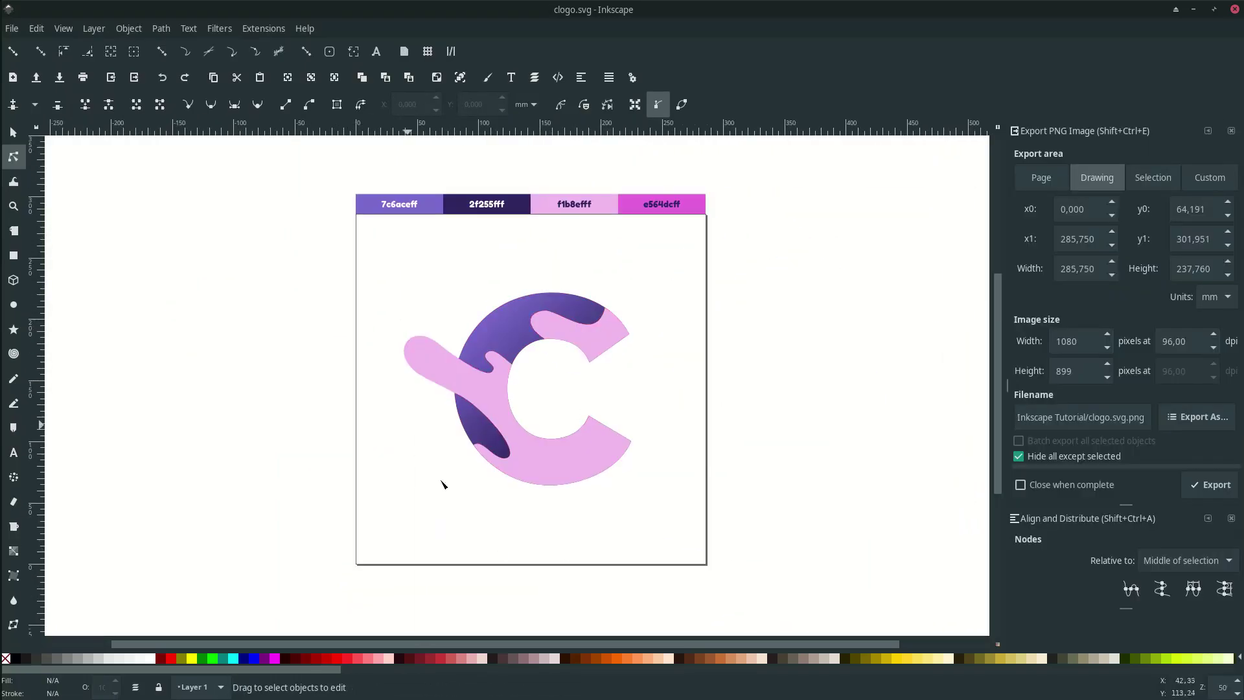
# Apply a diagonal linear gradient to the large pink shape from light pink at the arm's tip to swatch e564dcff at the lower right.
pyautogui.click(419, 368)
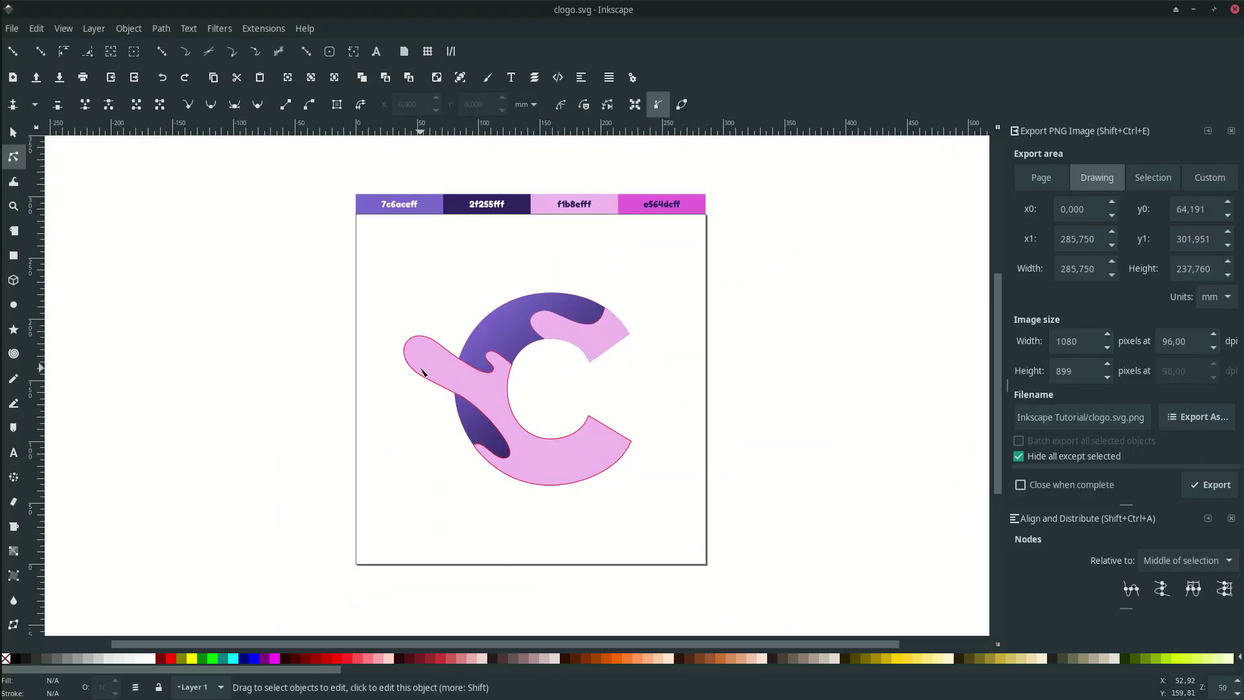
pyautogui.click(16, 552)
pyautogui.moveTo(407, 339); pyautogui.dragTo(617, 484)
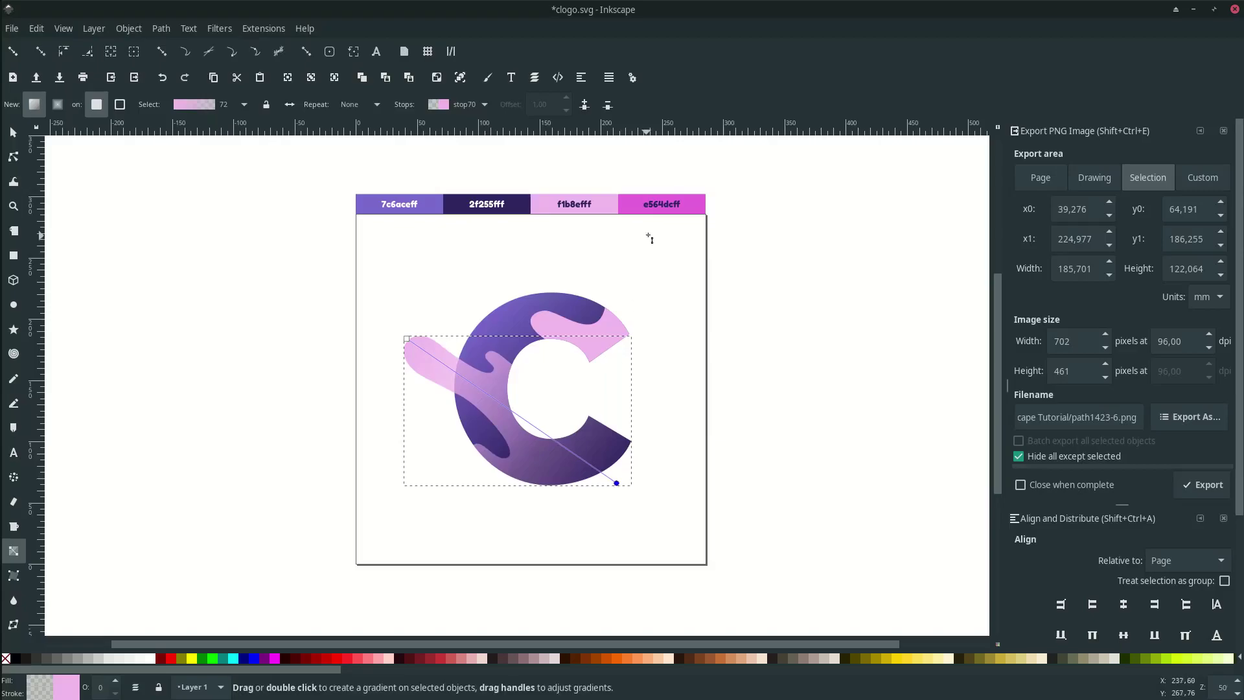
pyautogui.press('d')
pyautogui.click(693, 209)
pyautogui.press('n')
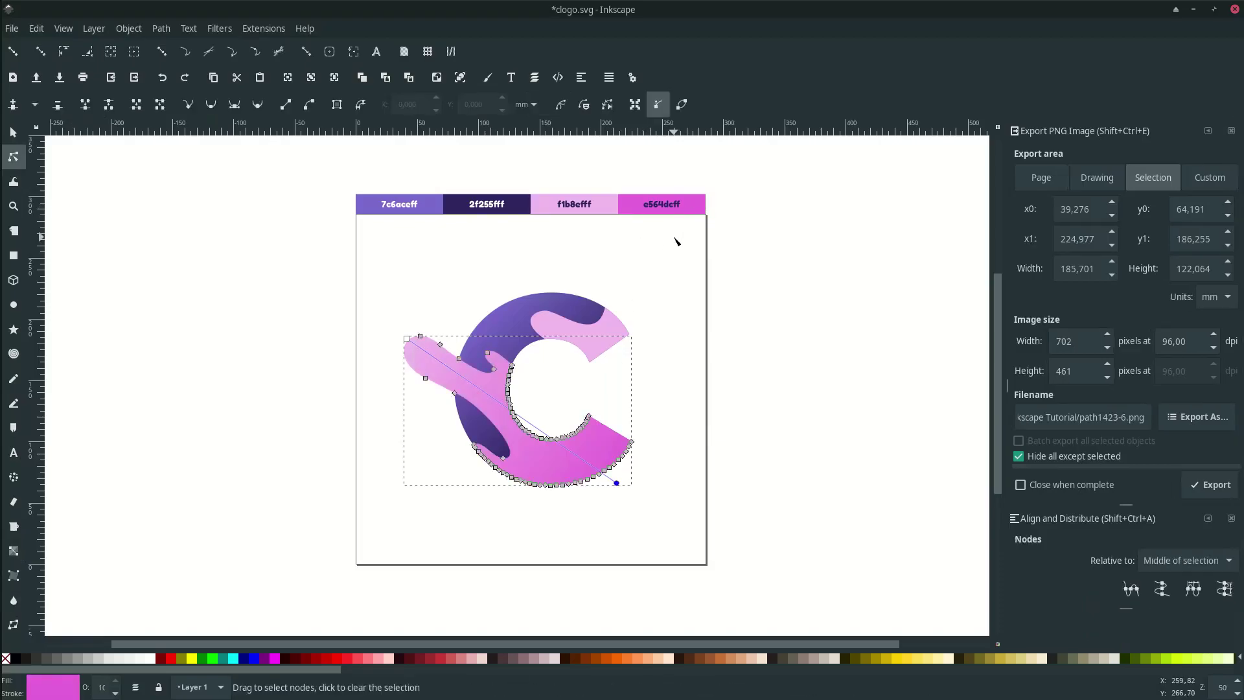
# Give the upper-right pink piece a diagonal gradient ending in swatch e564dcff, with the end handle pulled in near the C's upper terminal.
pyautogui.click(623, 337)
pyautogui.click(14, 551)
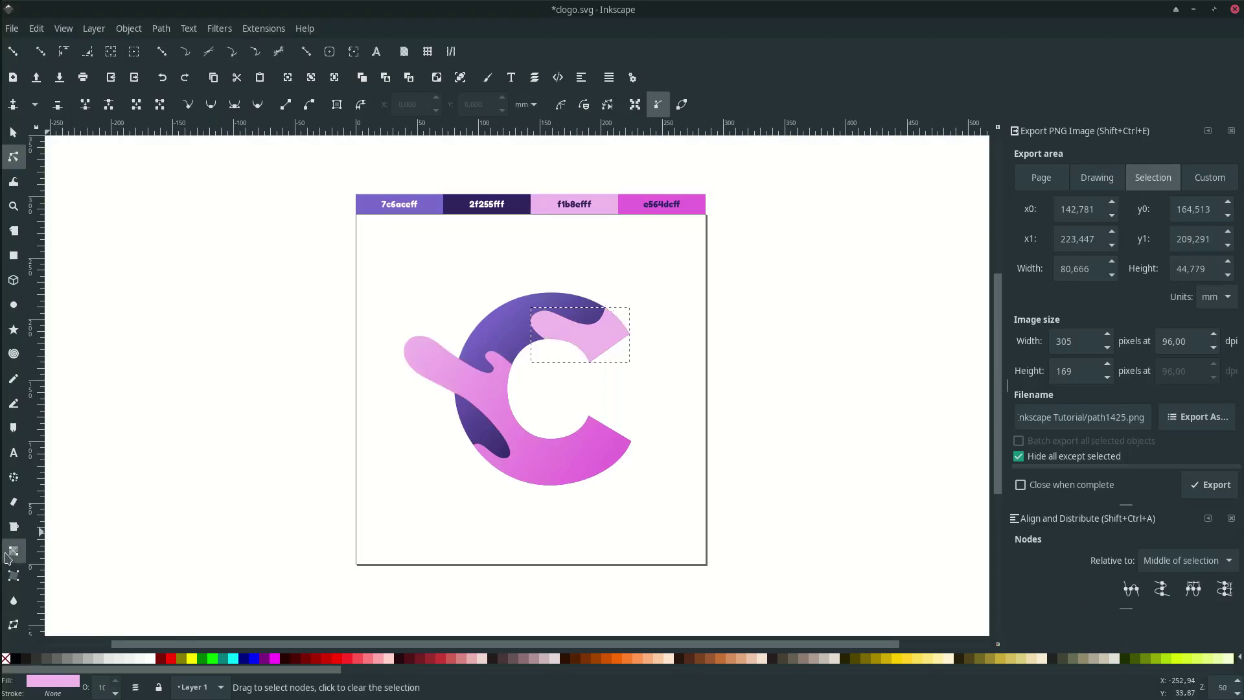
pyautogui.moveTo(521, 289); pyautogui.dragTo(661, 386)
pyautogui.press('d')
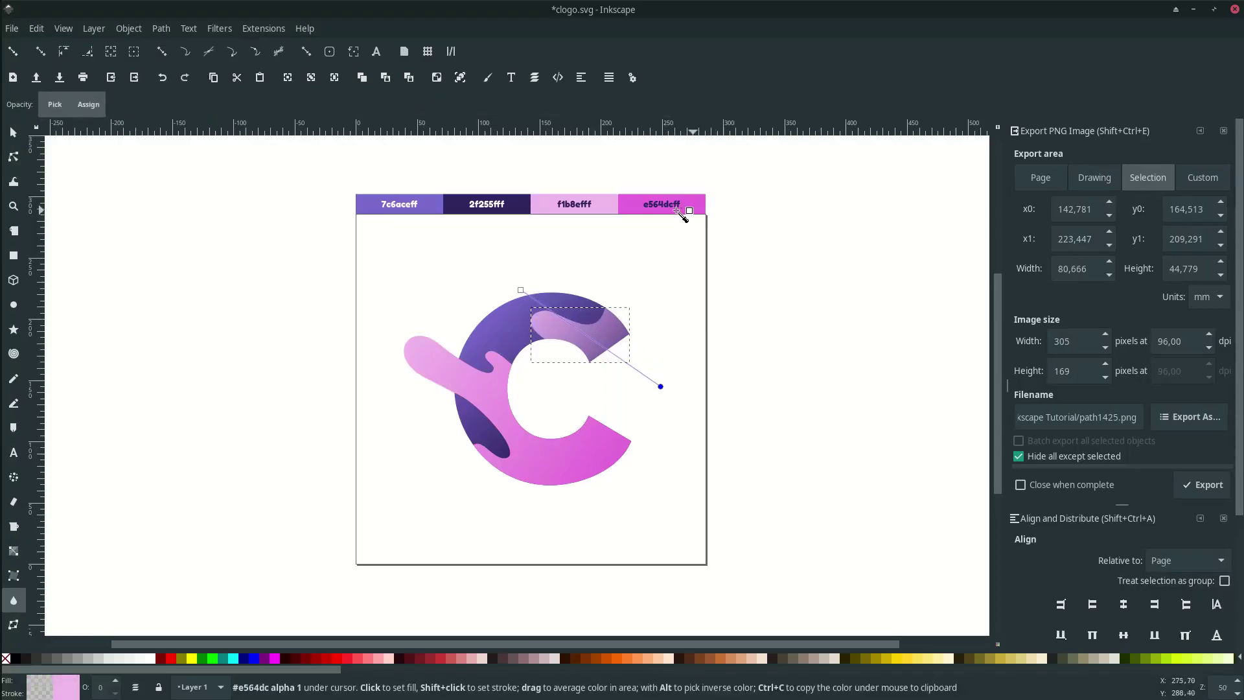
pyautogui.click(696, 206)
pyautogui.press('n')
pyautogui.moveTo(661, 387); pyautogui.dragTo(611, 365)
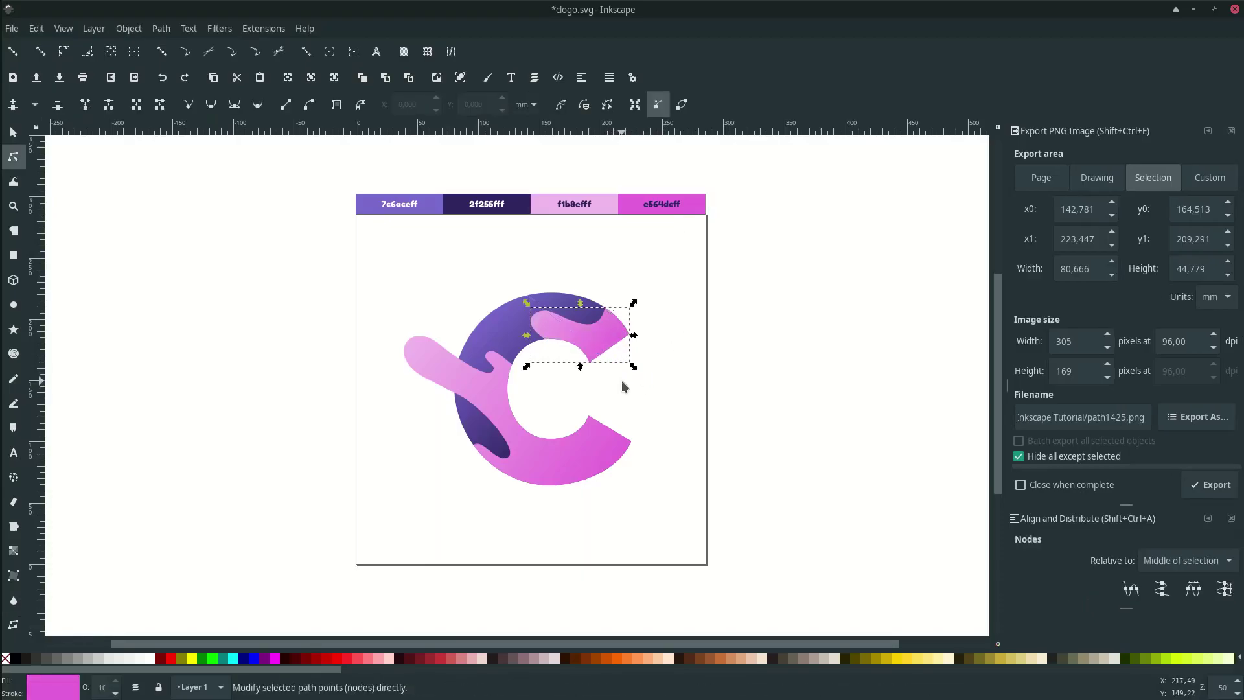
pyautogui.press('s')
pyautogui.click(633, 393)
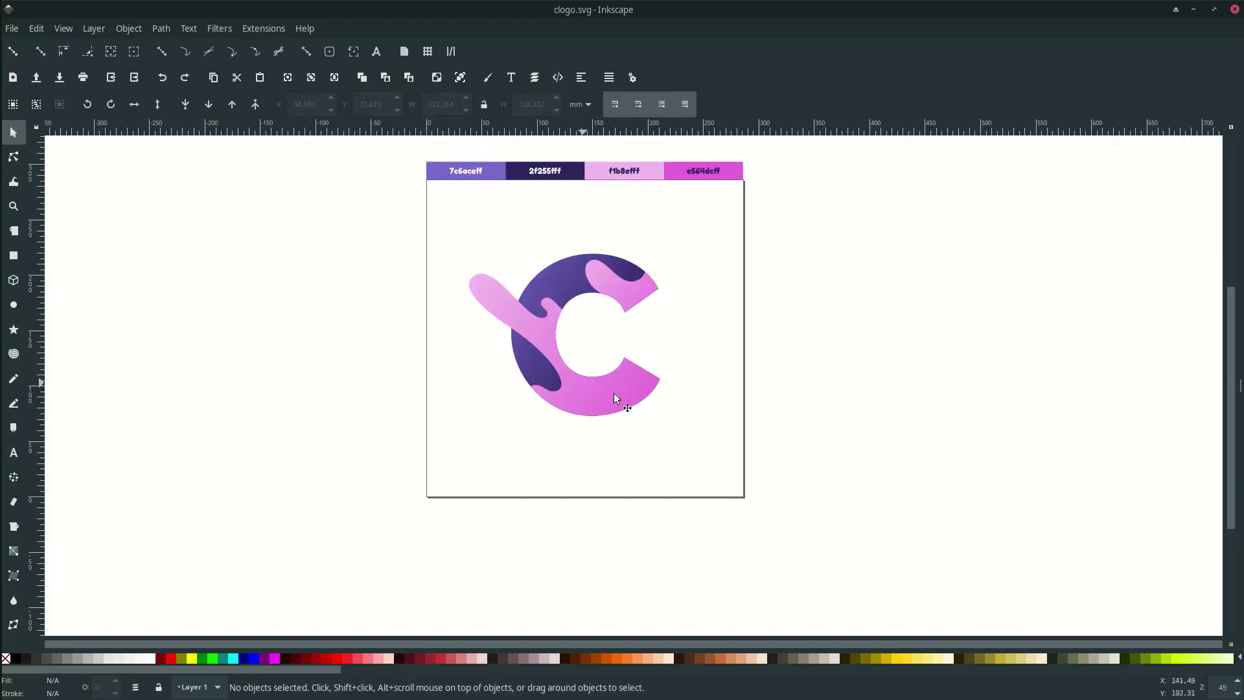
# Draw a closed leaf-shaped Bezier path over the C's lower-right terminal, with its pointed end extending beyond the outer edge.
pyautogui.scroll(2, 637, 402)
pyautogui.scroll(-1, 638, 407)
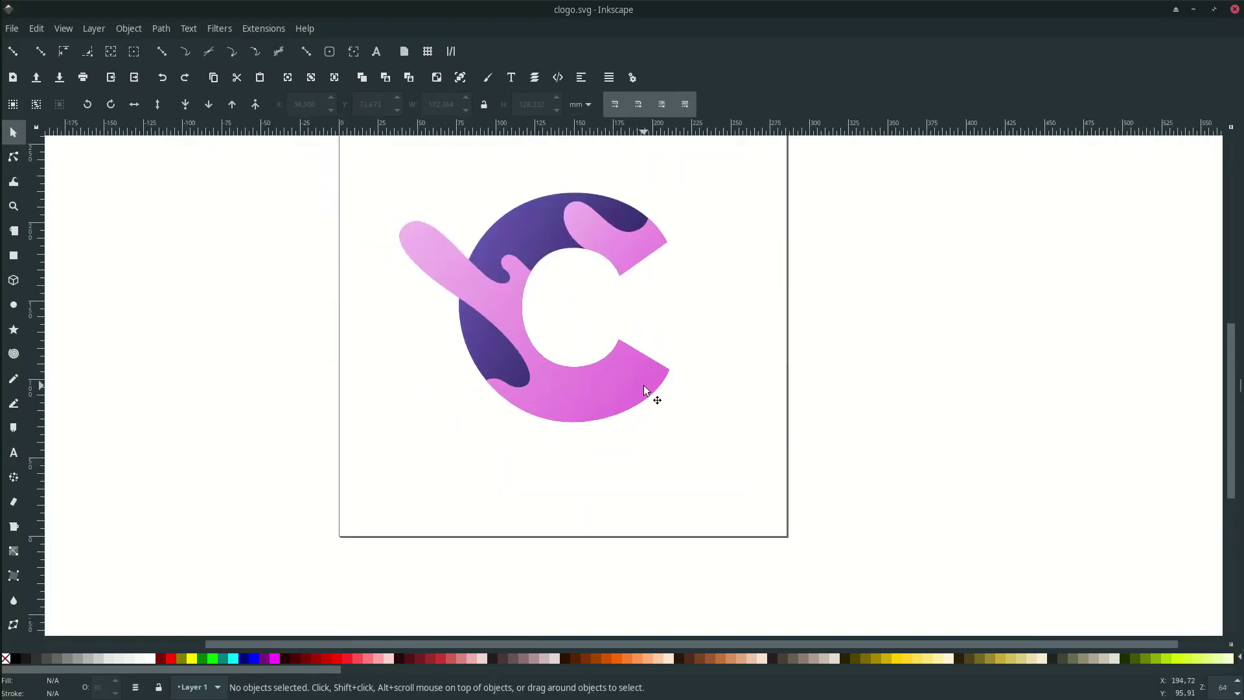
pyautogui.press('p')
pyautogui.scroll(3, 664, 354)
pyautogui.click(788, 347)
pyautogui.moveTo(613, 394); pyautogui.dragTo(504, 382)
pyautogui.moveTo(615, 501); pyautogui.dragTo(777, 484)
pyautogui.click(788, 347)
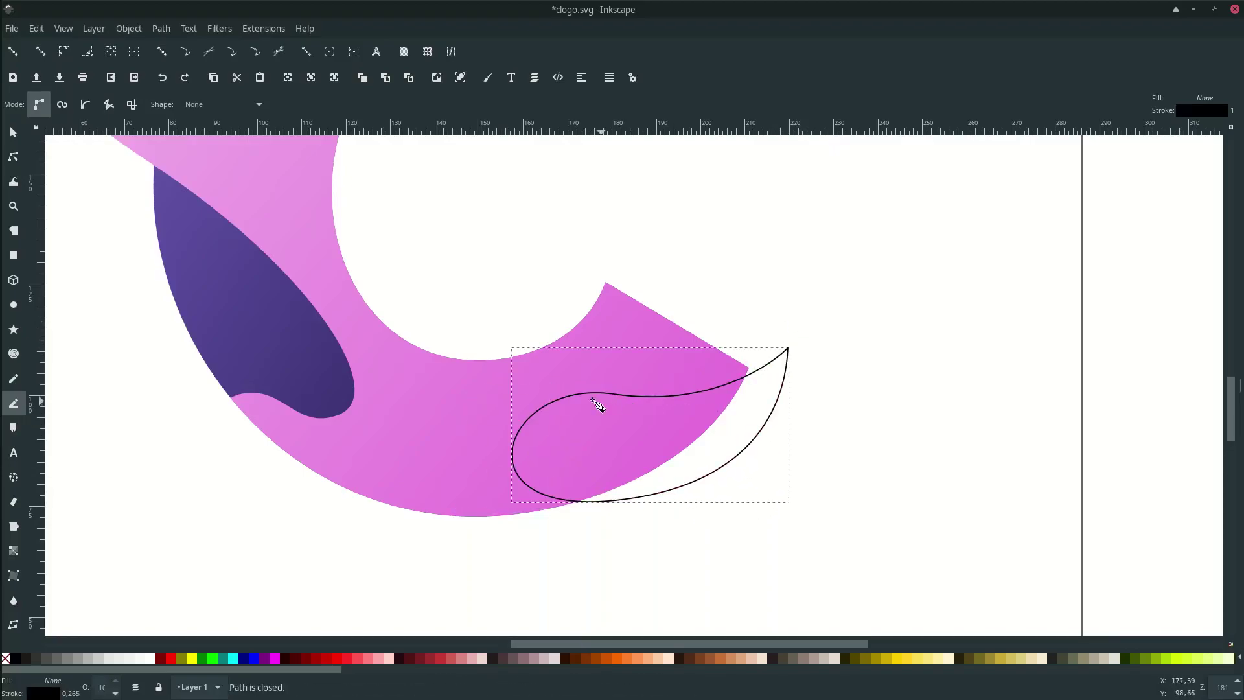
# Adjust the leaf path's nodes and handles to enlarge its rounded end, making the shape about 66 by 39 mm.
pyautogui.press('n')
pyautogui.moveTo(614, 395); pyautogui.dragTo(613, 370)
pyautogui.moveTo(616, 500); pyautogui.dragTo(604, 518)
pyautogui.moveTo(501, 354); pyautogui.dragTo(486, 340)
pyautogui.press('s')
pyautogui.press('Escape')
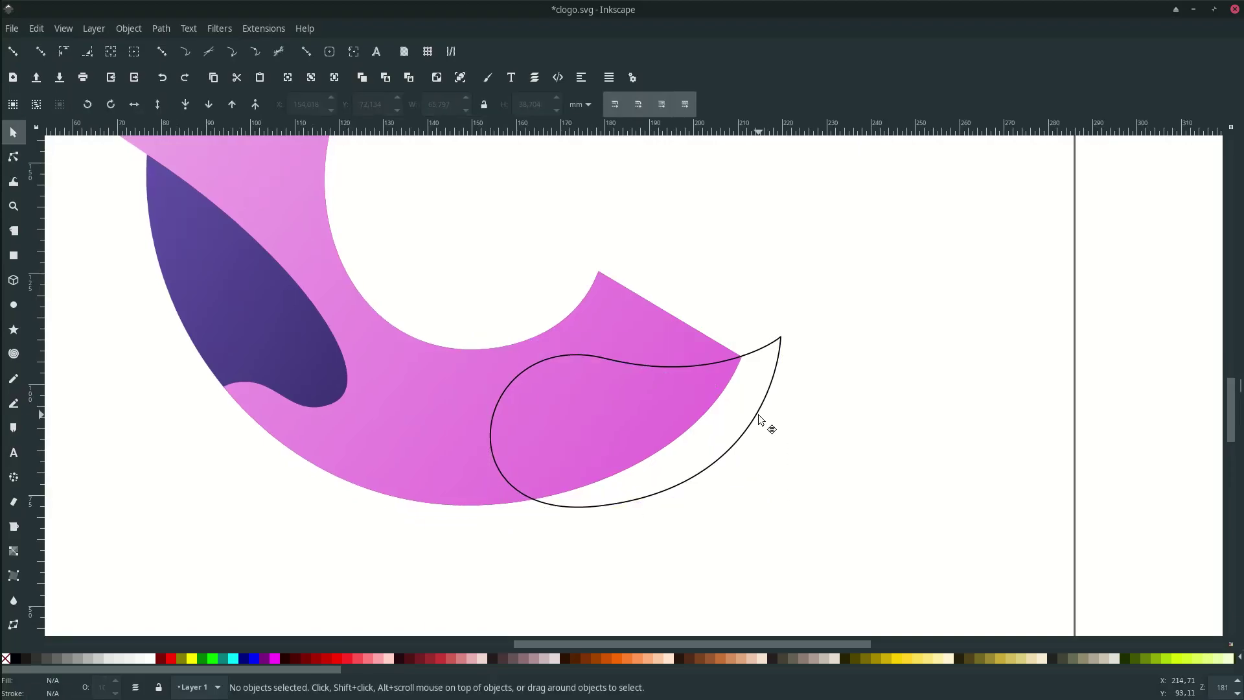
# Fill the leaf shape with the light pink f1b8efff swatch and remove its stroke.
pyautogui.click(756, 416)
pyautogui.scroll(-3, 756, 415)
pyautogui.scroll(3, 756, 416)
pyautogui.scroll(3, 757, 413)
pyautogui.press('d')
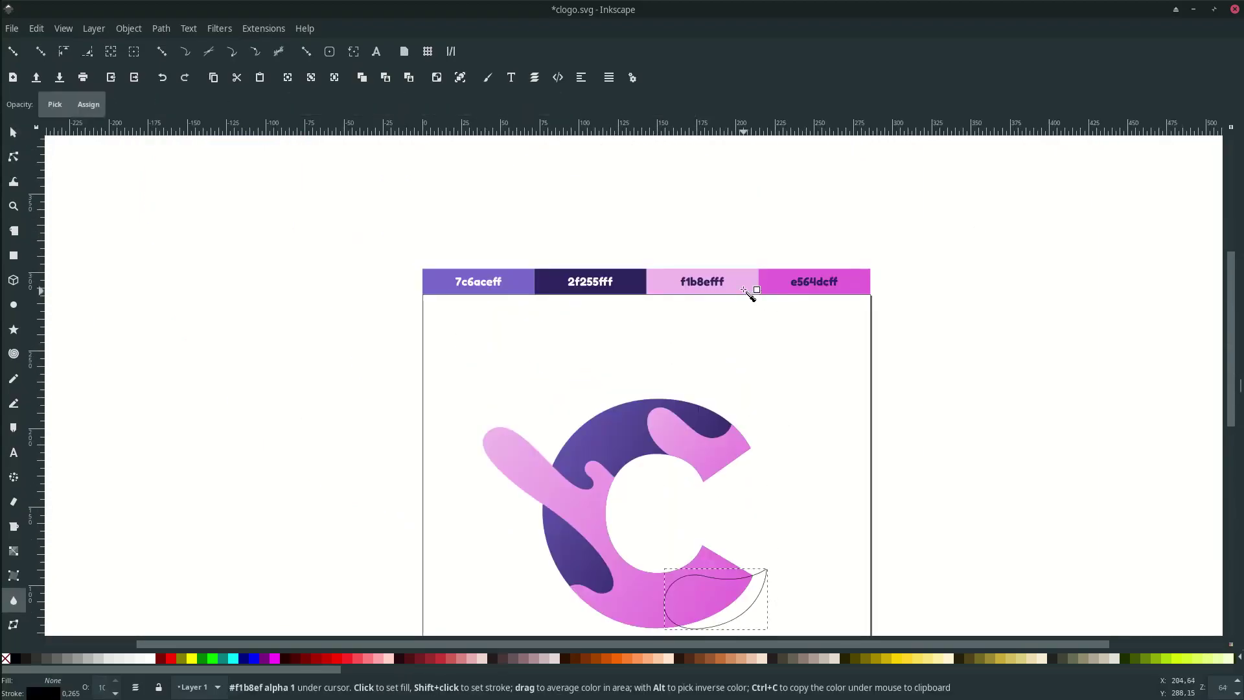
pyautogui.click(744, 289)
pyautogui.scroll(-3, 745, 363)
pyautogui.scroll(2, 758, 512)
pyautogui.press('s')
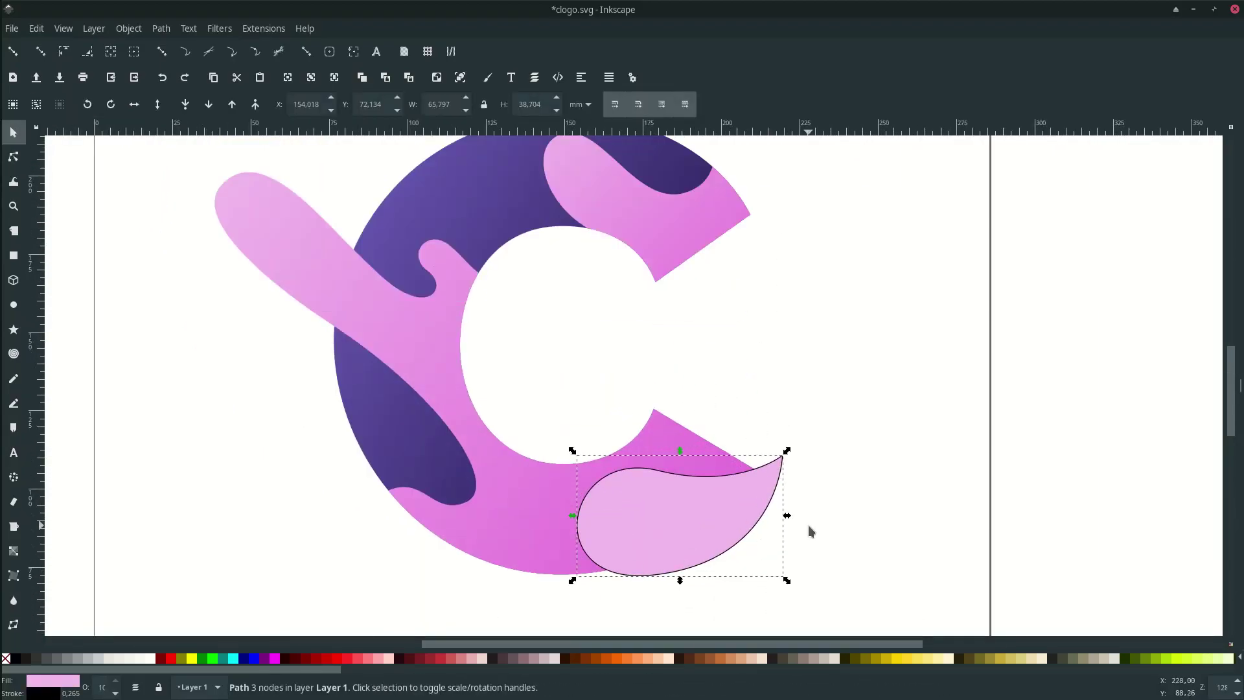
pyautogui.rightClick(43, 692)
pyautogui.click(71, 690)
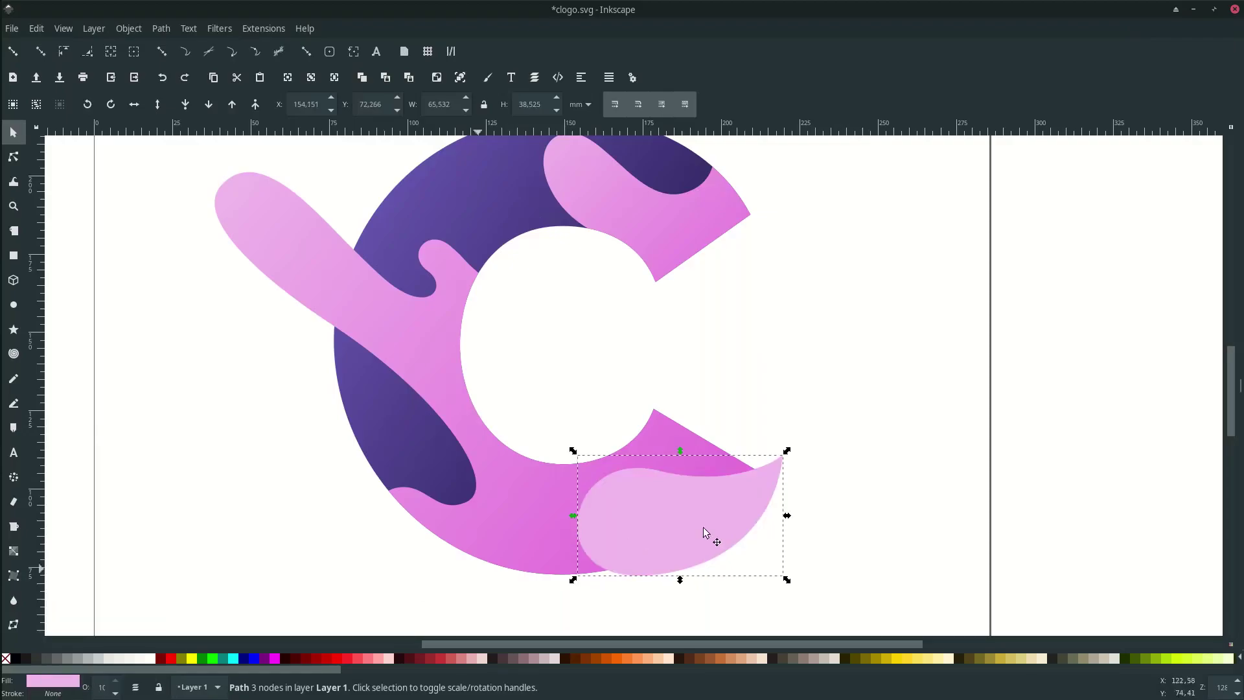
# Duplicate the purple C, raise the copy to the front, and use it to clip the light pink leaf shape.
pyautogui.click(473, 213)
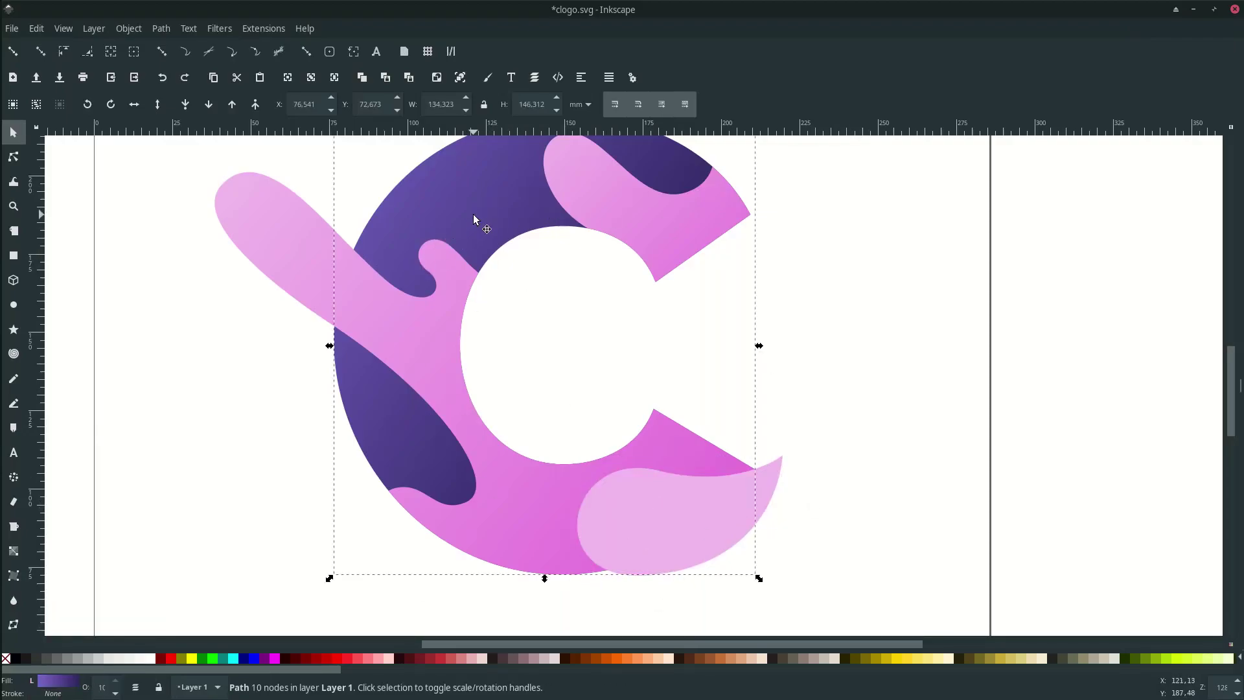
pyautogui.press('Home')
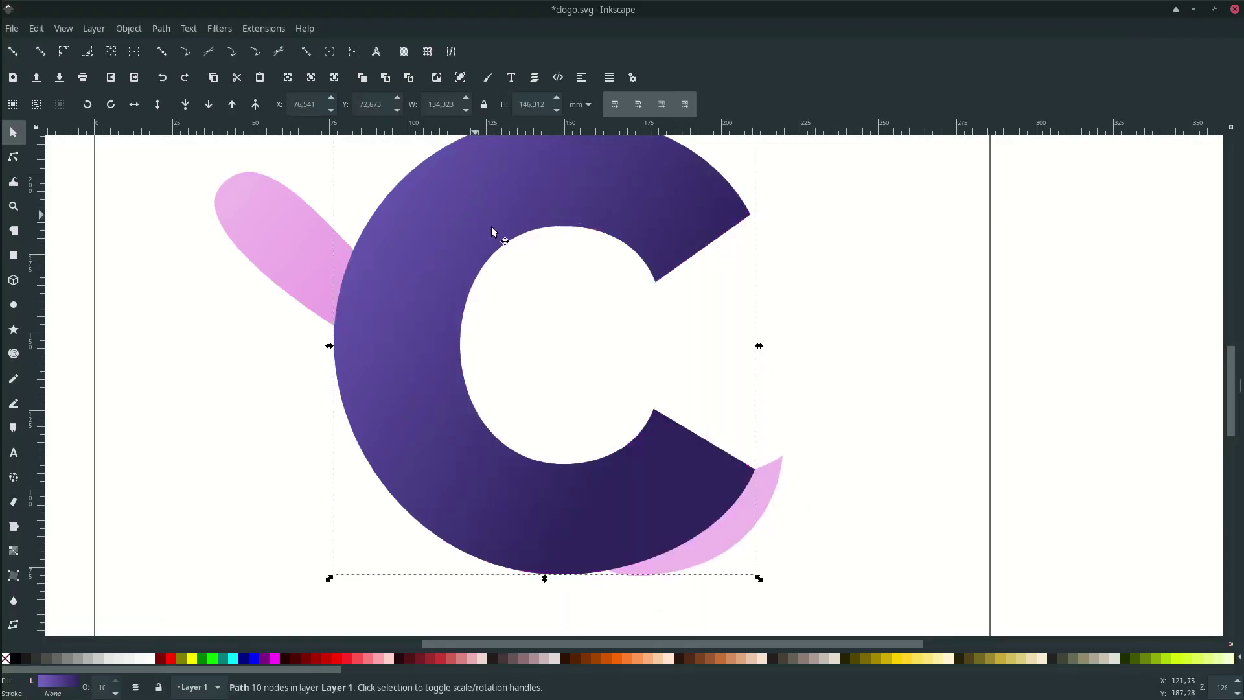
pyautogui.keyDown('shift'); pyautogui.click(771, 497); pyautogui.keyUp('shift')
pyautogui.rightClick(771, 498)
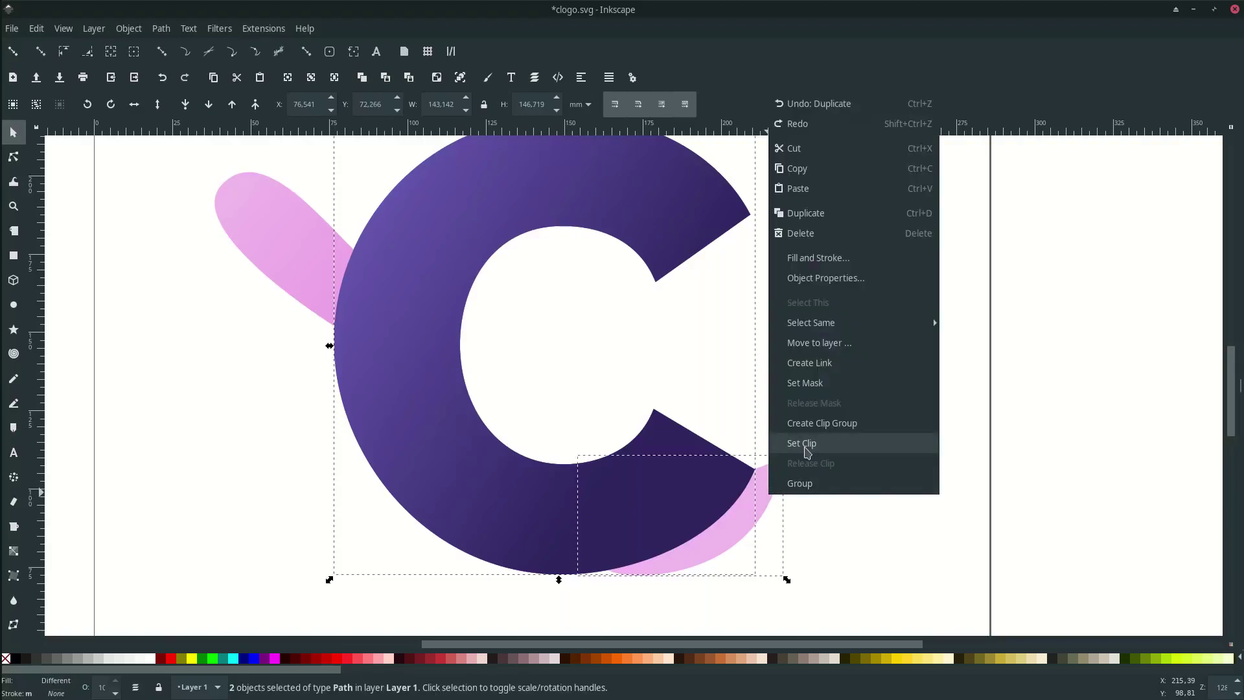
pyautogui.click(806, 447)
pyautogui.scroll(-2, 789, 530)
pyautogui.click(814, 538)
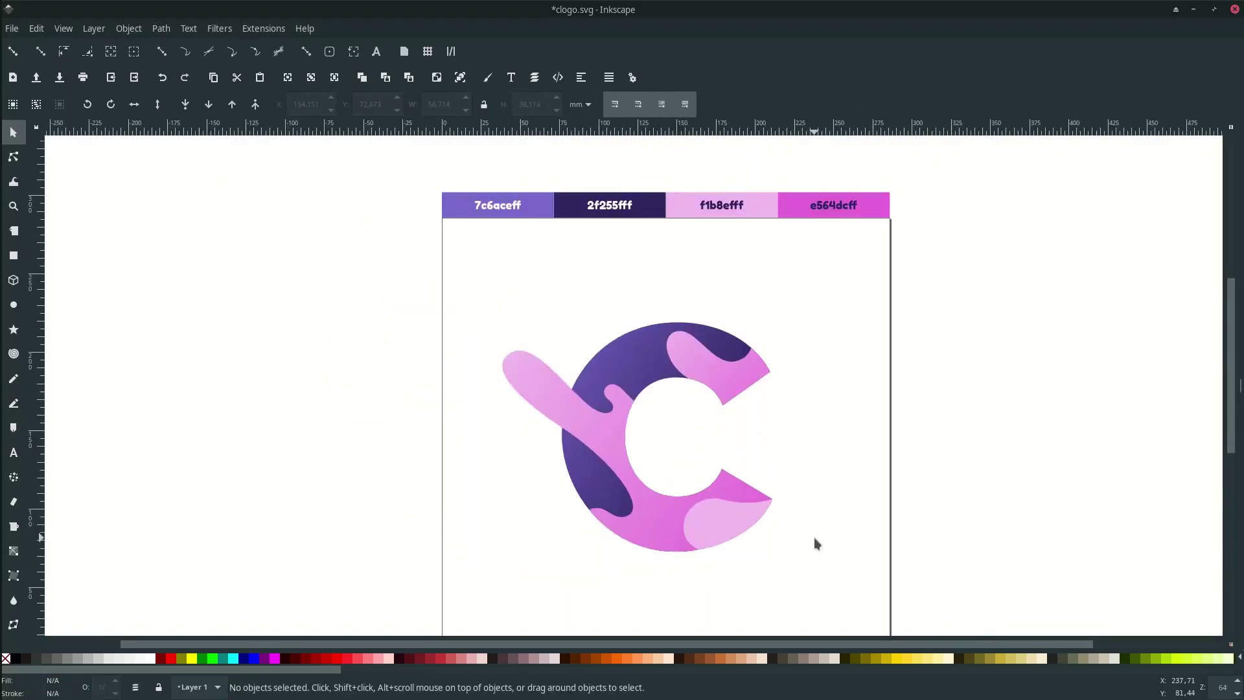
# Apply a diagonal linear gradient to the clipped leaf shape, ending in swatch e564dcff at its lower-right end.
pyautogui.scroll(-1, 814, 537)
pyautogui.scroll(1, 769, 508)
pyautogui.click(716, 496)
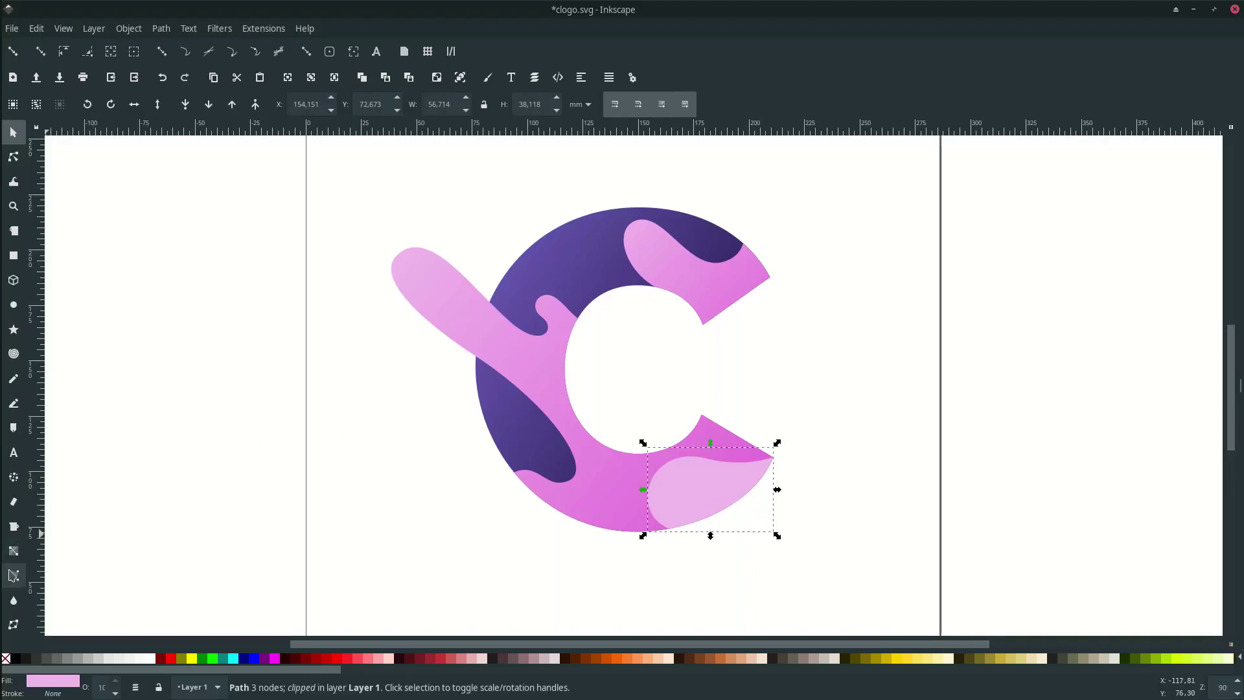
pyautogui.click(13, 550)
pyautogui.moveTo(636, 447); pyautogui.dragTo(773, 536)
pyautogui.scroll(-2, 773, 536)
pyautogui.press('d')
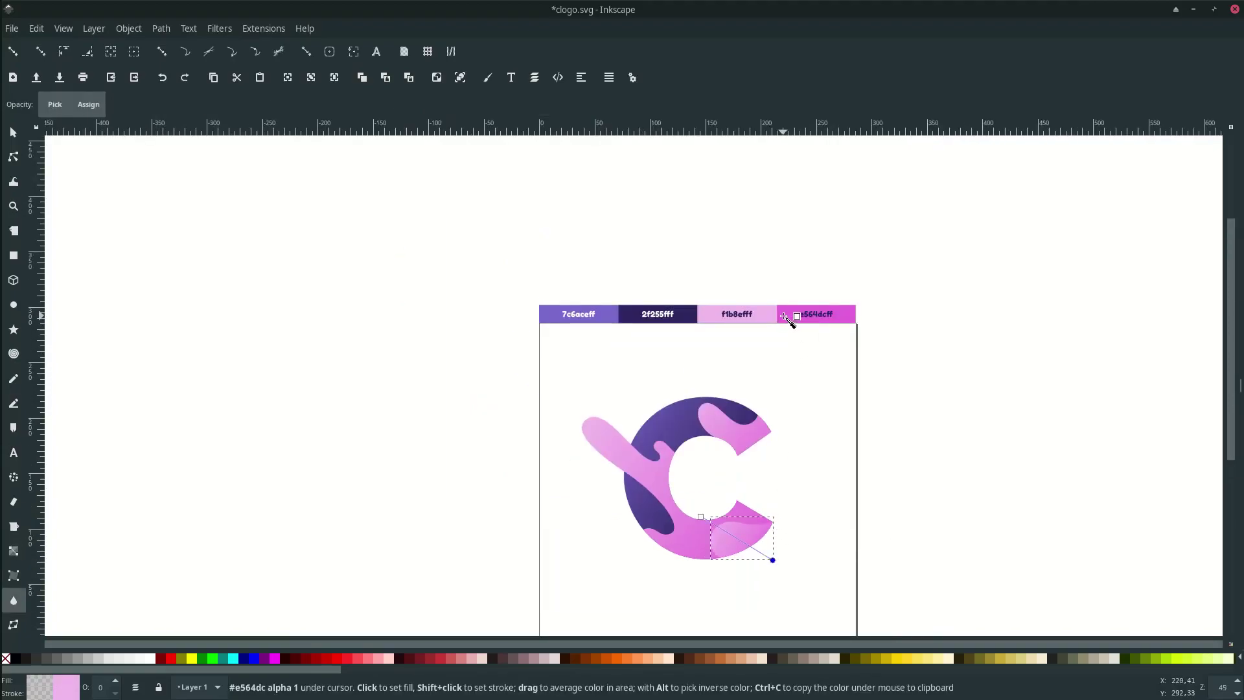
pyautogui.click(789, 320)
# Reposition the leaf gradient's handles, starting at its rounded end and finishing just beyond the C's outer edge at a shallower angle.
pyautogui.scroll(4, 775, 570)
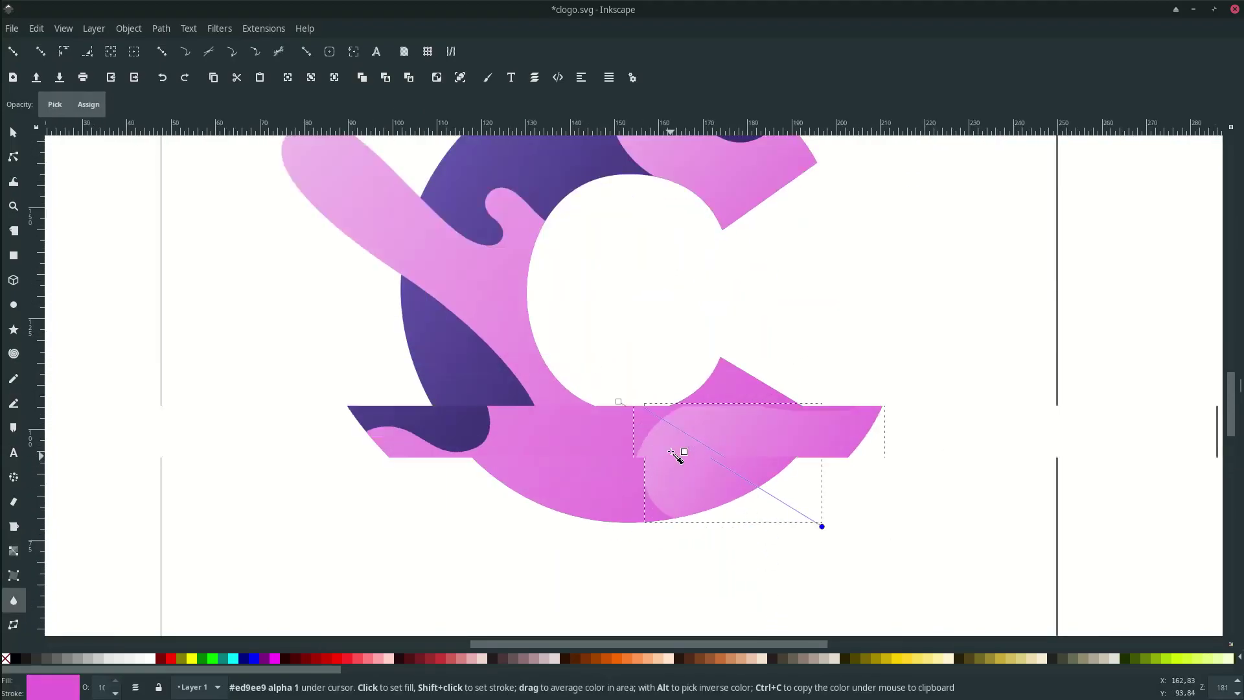
pyautogui.moveTo(603, 387); pyautogui.dragTo(661, 431)
pyautogui.moveTo(889, 561); pyautogui.dragTo(878, 487)
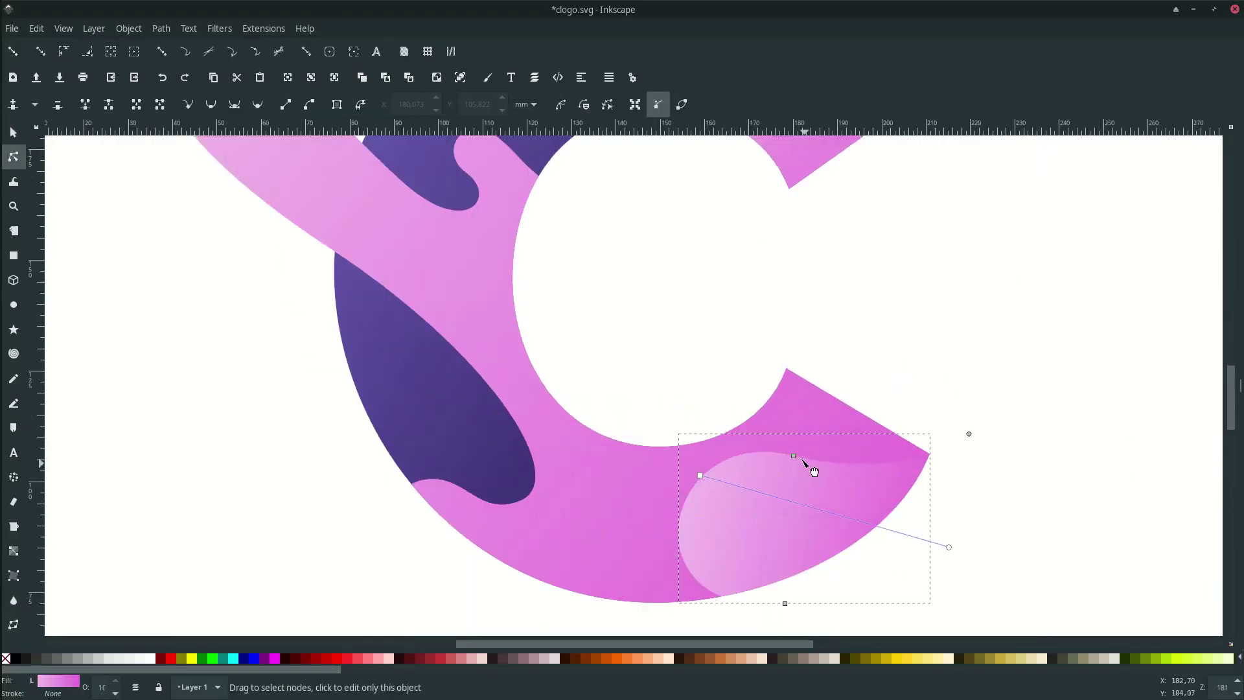
# Reshape the clipped leaf highlight's nodes to lower its upper edge and extend its rounded end farther left along the C's bottom.
pyautogui.moveTo(799, 476); pyautogui.dragTo(818, 466)
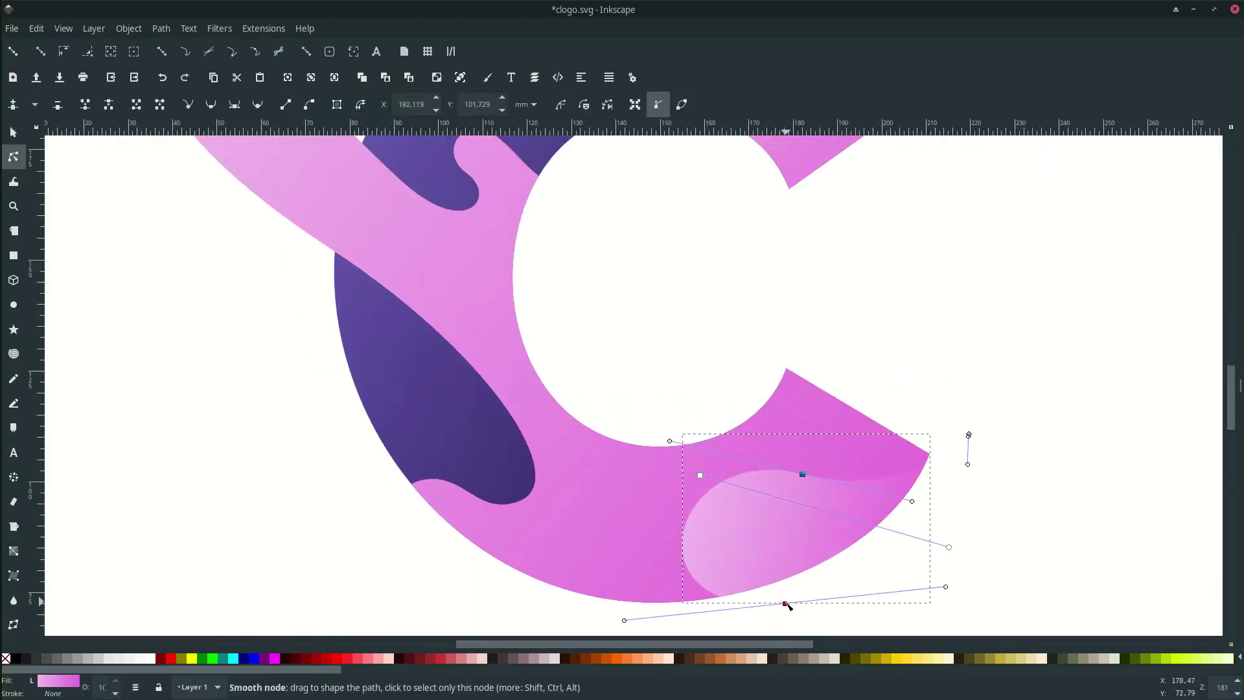
pyautogui.moveTo(784, 603); pyautogui.dragTo(819, 592)
pyautogui.moveTo(817, 465); pyautogui.dragTo(806, 458)
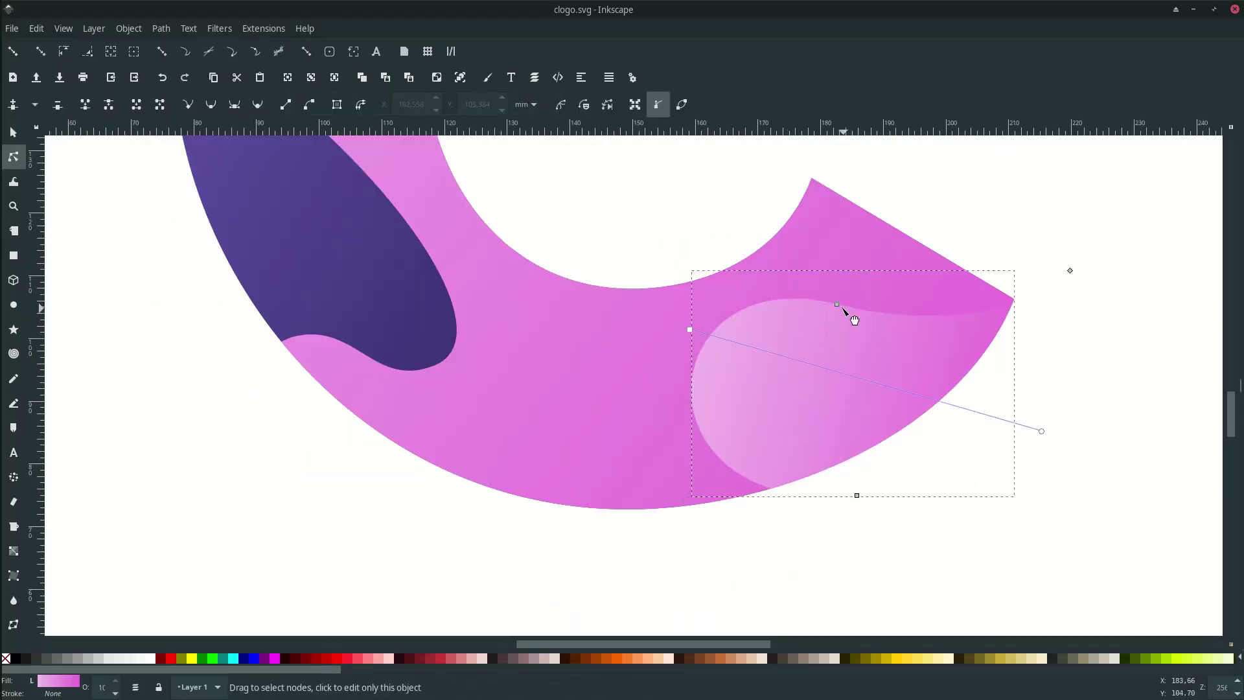
pyautogui.moveTo(778, 477); pyautogui.dragTo(775, 508)
pyautogui.press('s')
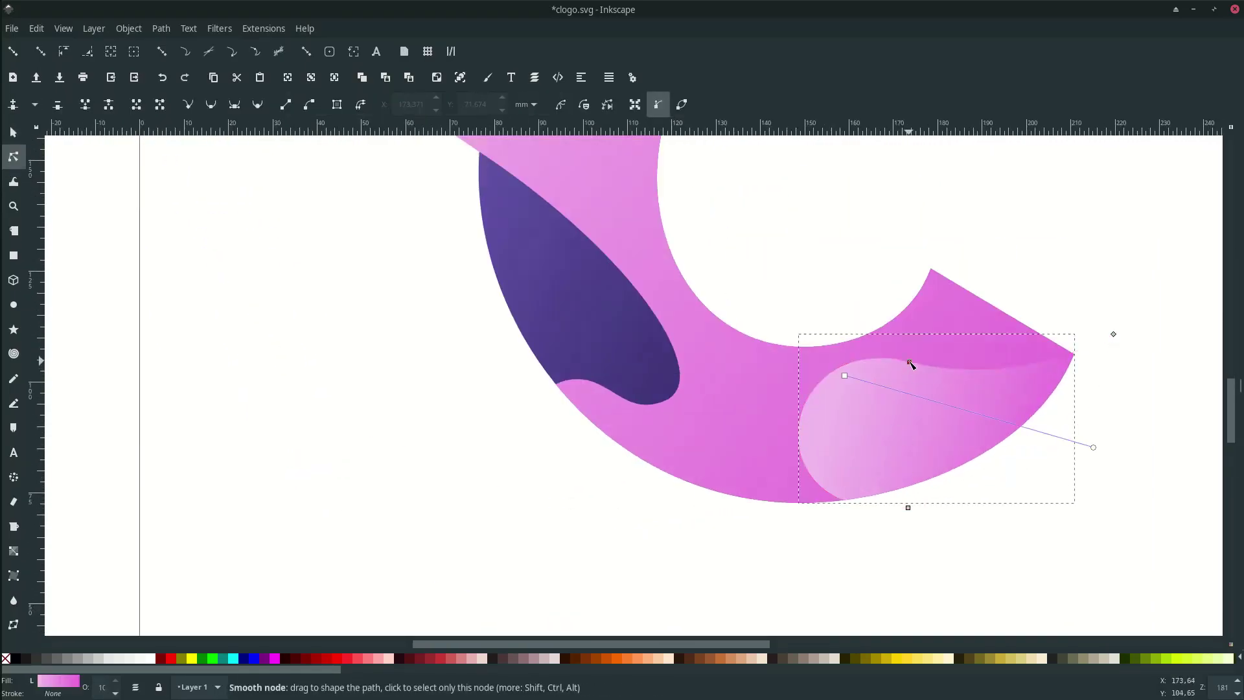
pyautogui.click(904, 397)
pyautogui.moveTo(771, 364); pyautogui.dragTo(758, 330)
pyautogui.press('s')
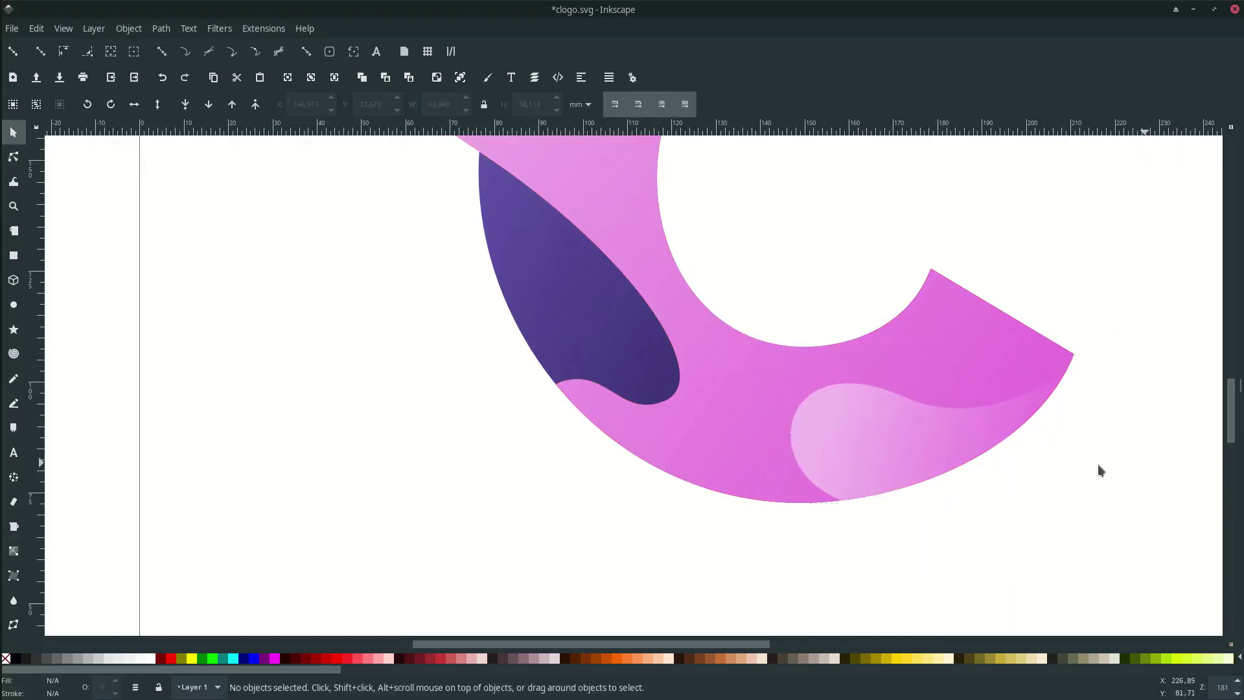
pyautogui.click(1145, 464)
# Save the logo document with the reshaped highlight.
pyautogui.scroll(-3, 727, 431)
pyautogui.scroll(-1, 951, 489)
pyautogui.hotkey('ctrl', 's')
pyautogui.press('n')
pyautogui.scroll(-1, 692, 351)
pyautogui.scroll(1, 694, 355)
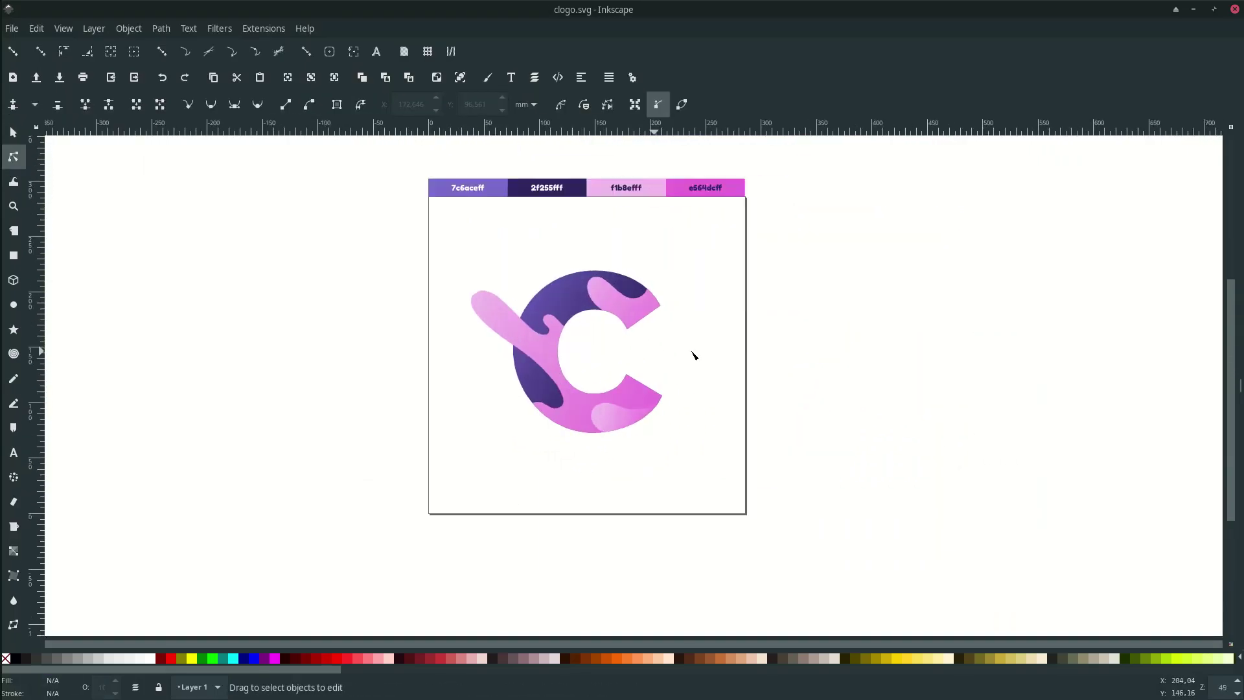
# Place a black duplicate of the upper pink shape one level beneath it, offset about 1.8 mm to the left.
pyautogui.hscroll(-1, 694, 355)
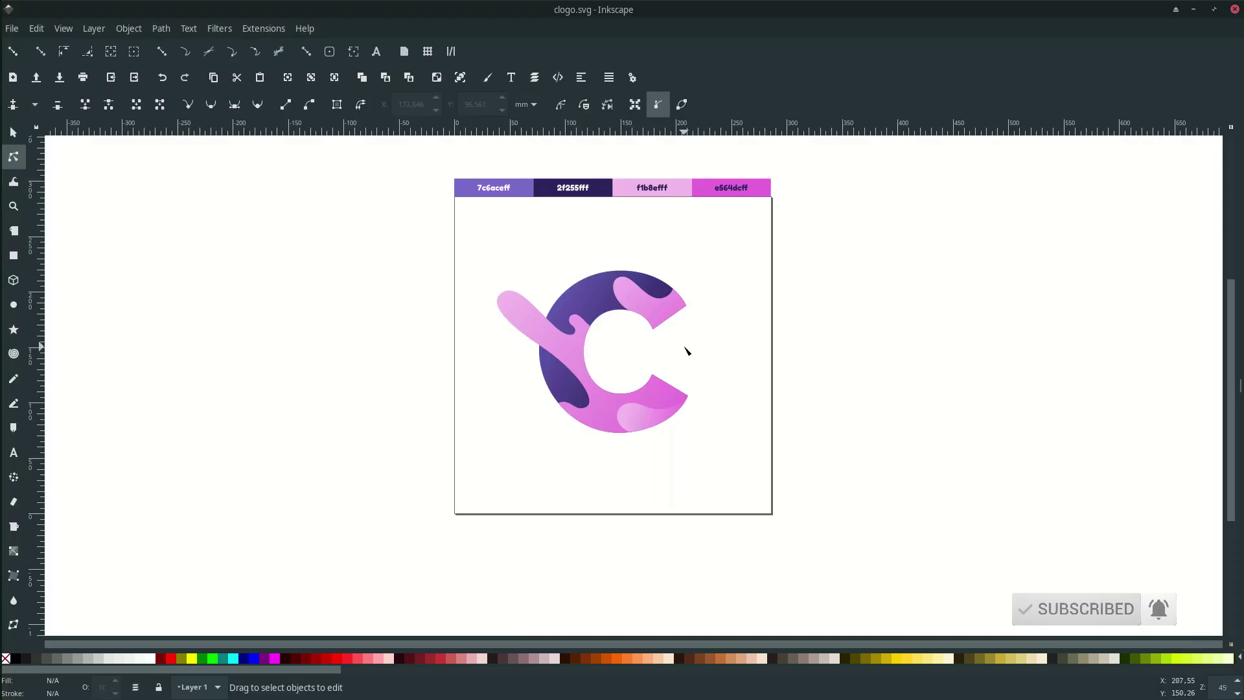
pyautogui.scroll(4, 687, 351)
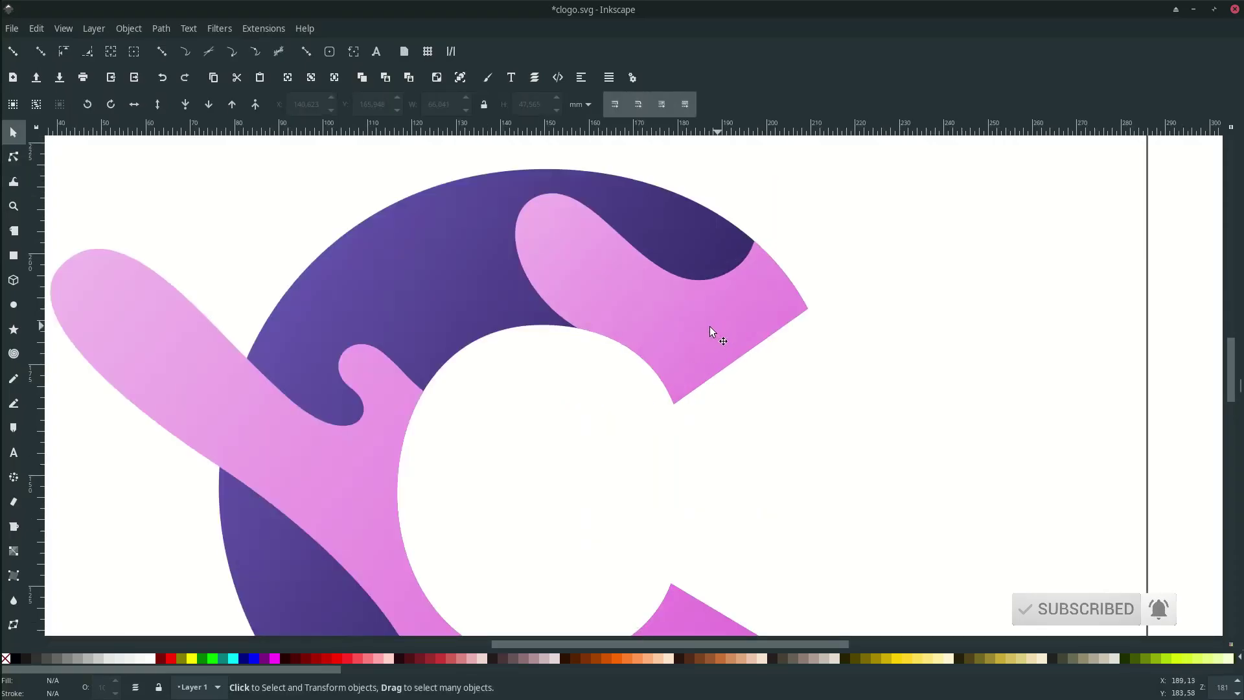
pyautogui.press('s')
pyautogui.click(665, 311)
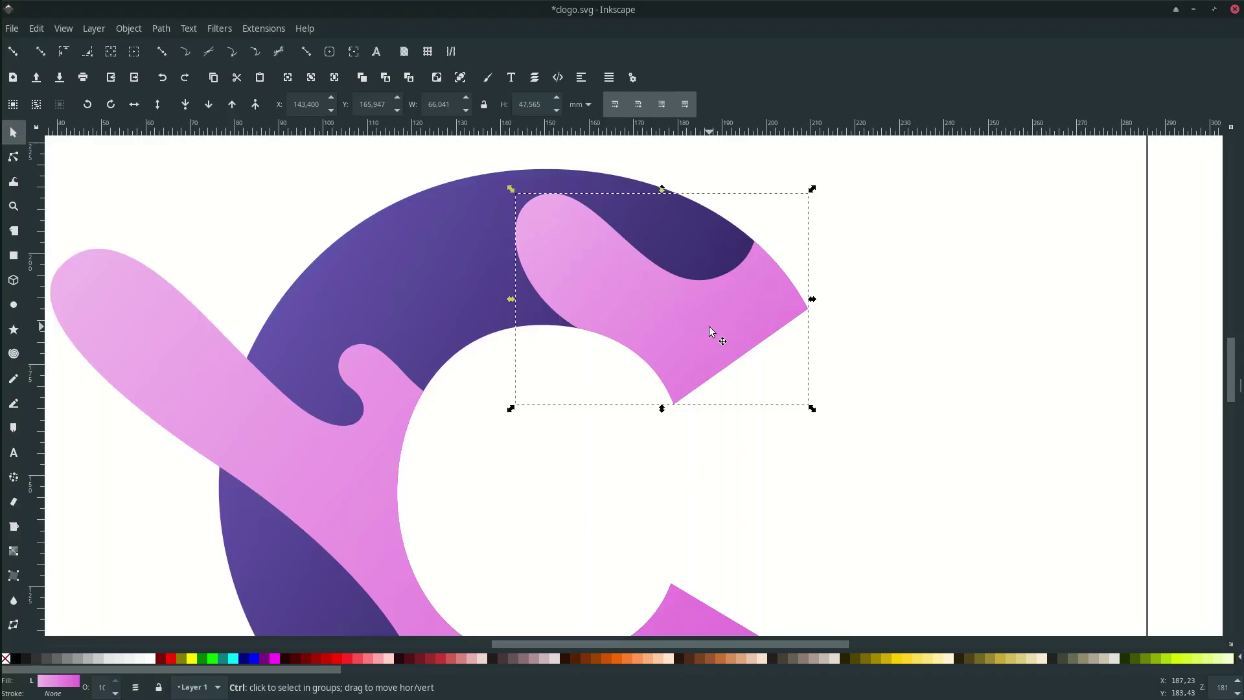
pyautogui.click(16, 658)
pyautogui.moveTo(625, 333); pyautogui.dragTo(619, 330)
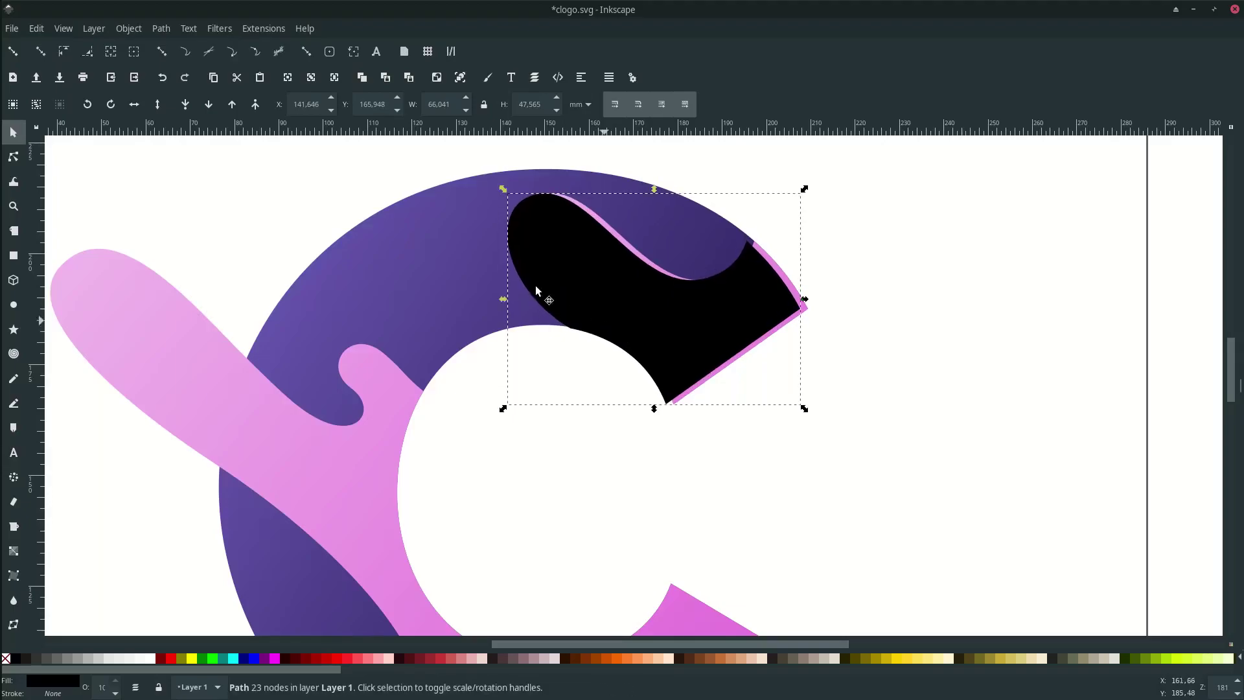
pyautogui.click(208, 104)
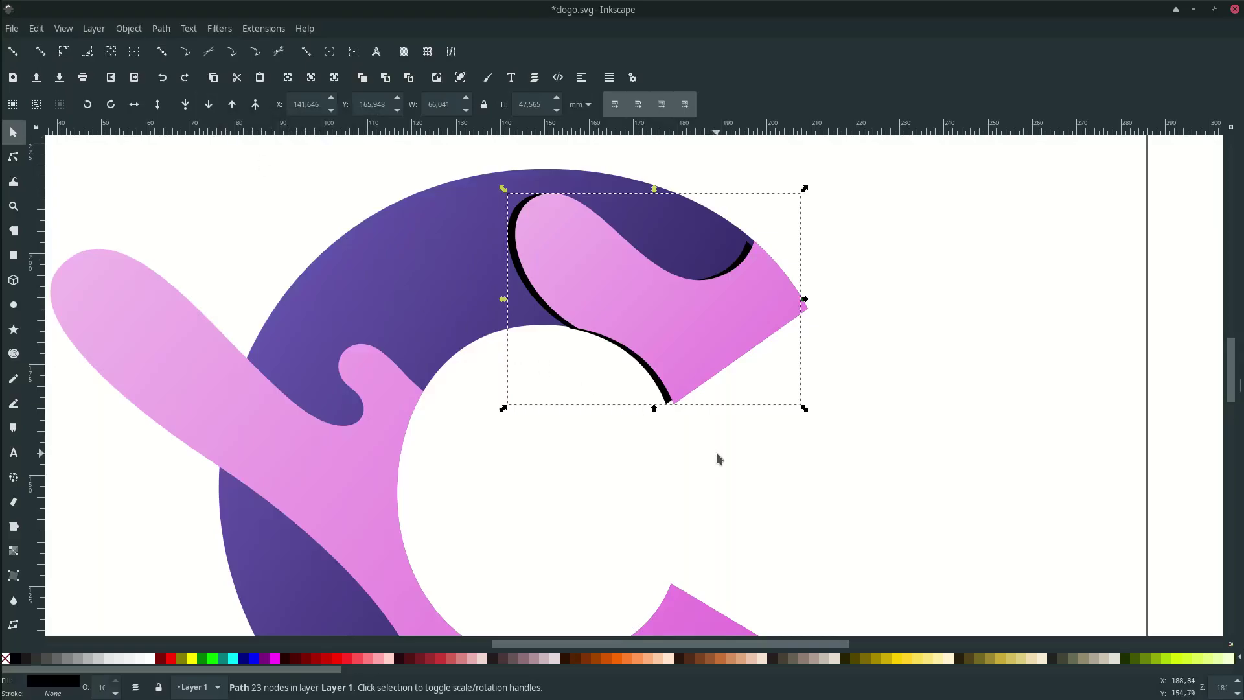
# Extend the black duplicate's upper tip node past the C's outer edge and its lower corner node past the C's inner edge.
pyautogui.keyDown('ctrl'); pyautogui.scroll(2, 749, 189); pyautogui.keyUp('ctrl')
pyautogui.click(772, 250)
pyautogui.click(750, 297)
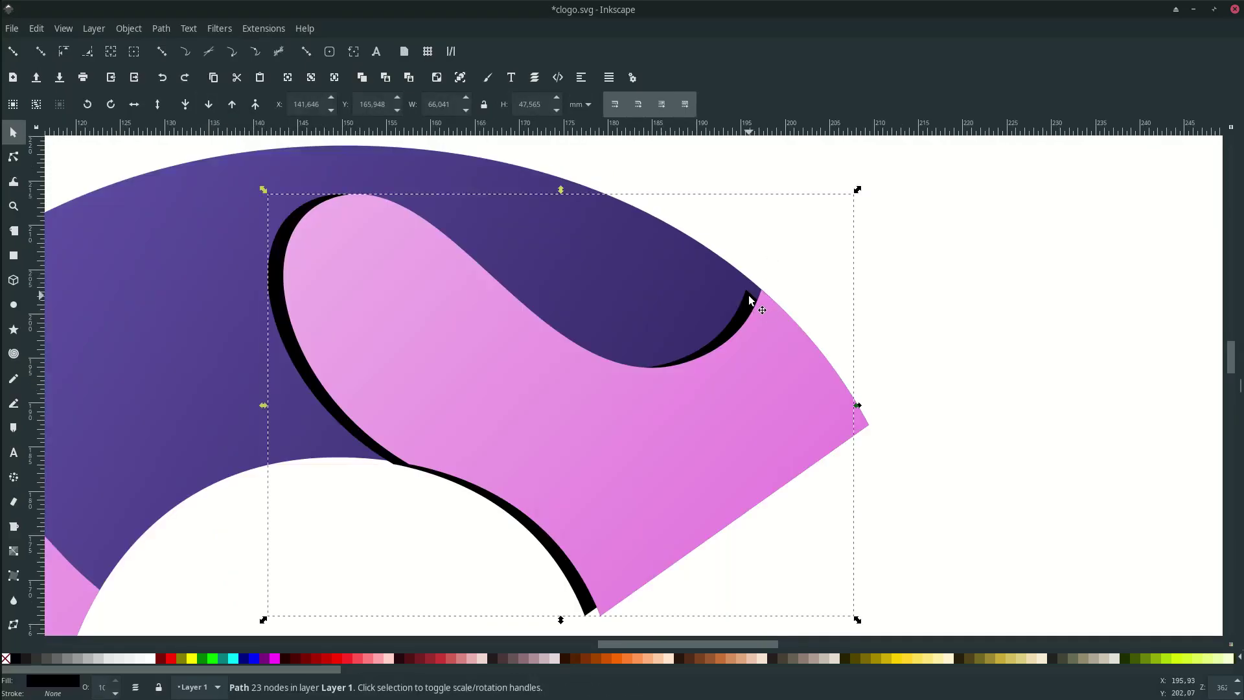
pyautogui.press('n')
pyautogui.moveTo(746, 290); pyautogui.dragTo(757, 264)
pyautogui.moveTo(635, 273); pyautogui.dragTo(572, 291)
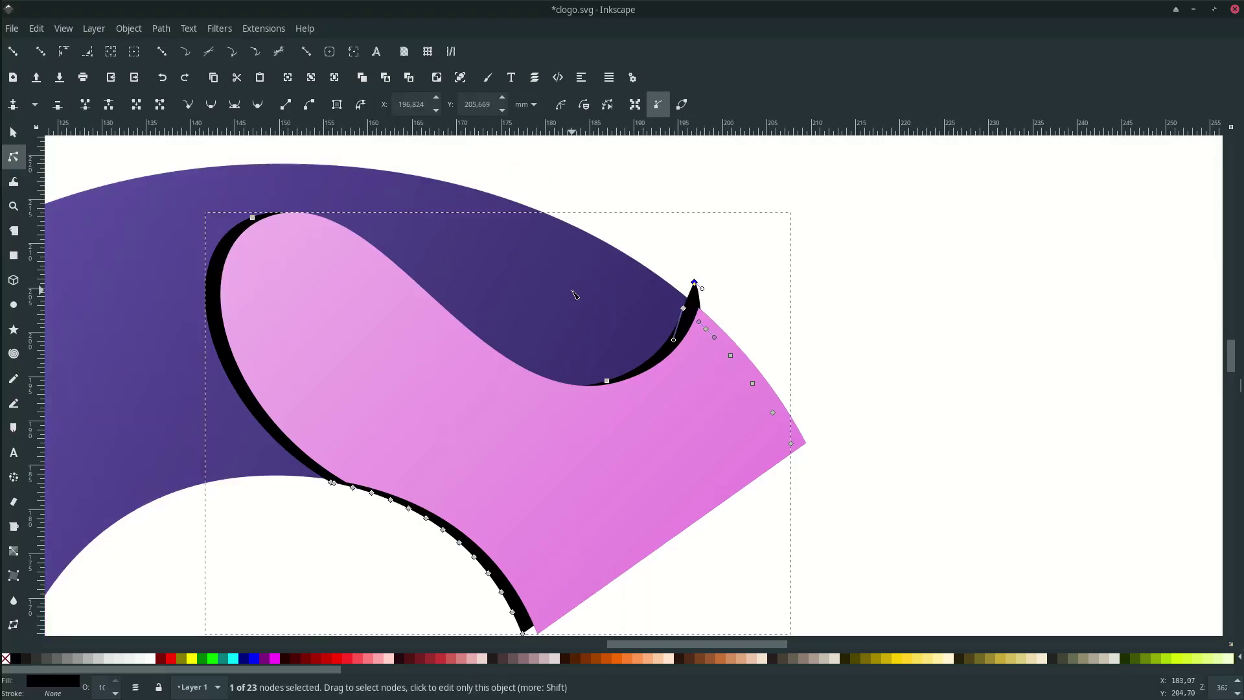
pyautogui.moveTo(694, 283); pyautogui.dragTo(693, 279)
pyautogui.scroll(-4, 518, 445)
pyautogui.scroll(2, 519, 445)
pyautogui.moveTo(522, 582); pyautogui.dragTo(520, 601)
pyautogui.hscroll(-1, 465, 559)
pyautogui.scroll(-1, 430, 502)
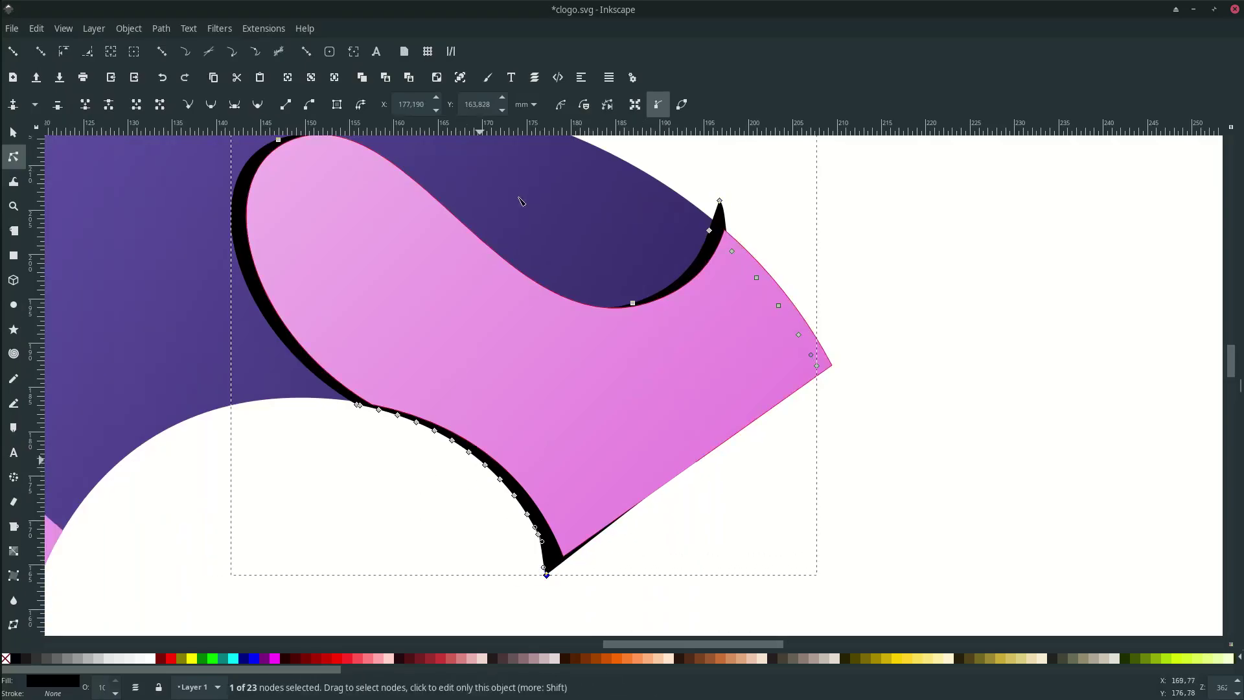
# Soften the black duplicate into a shadow with 0.7% blur and 14.7% opacity, leaving nothing selected.
pyautogui.click(488, 80)
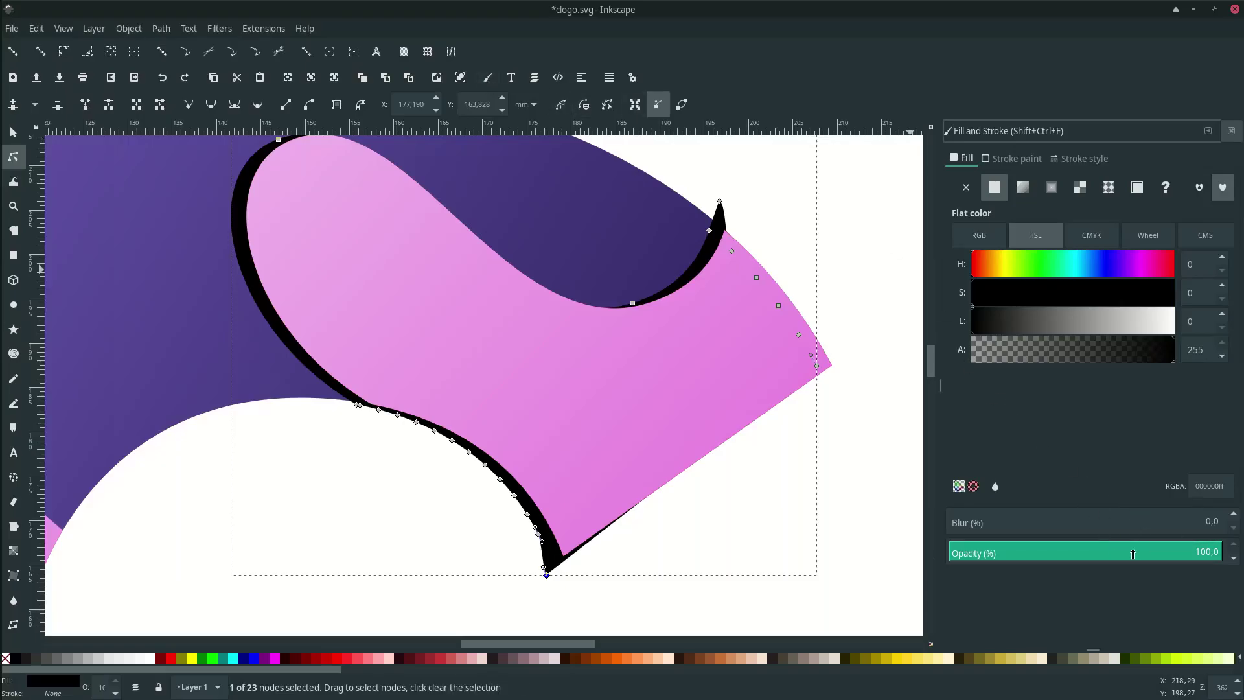
pyautogui.moveTo(1159, 554); pyautogui.dragTo(1054, 553)
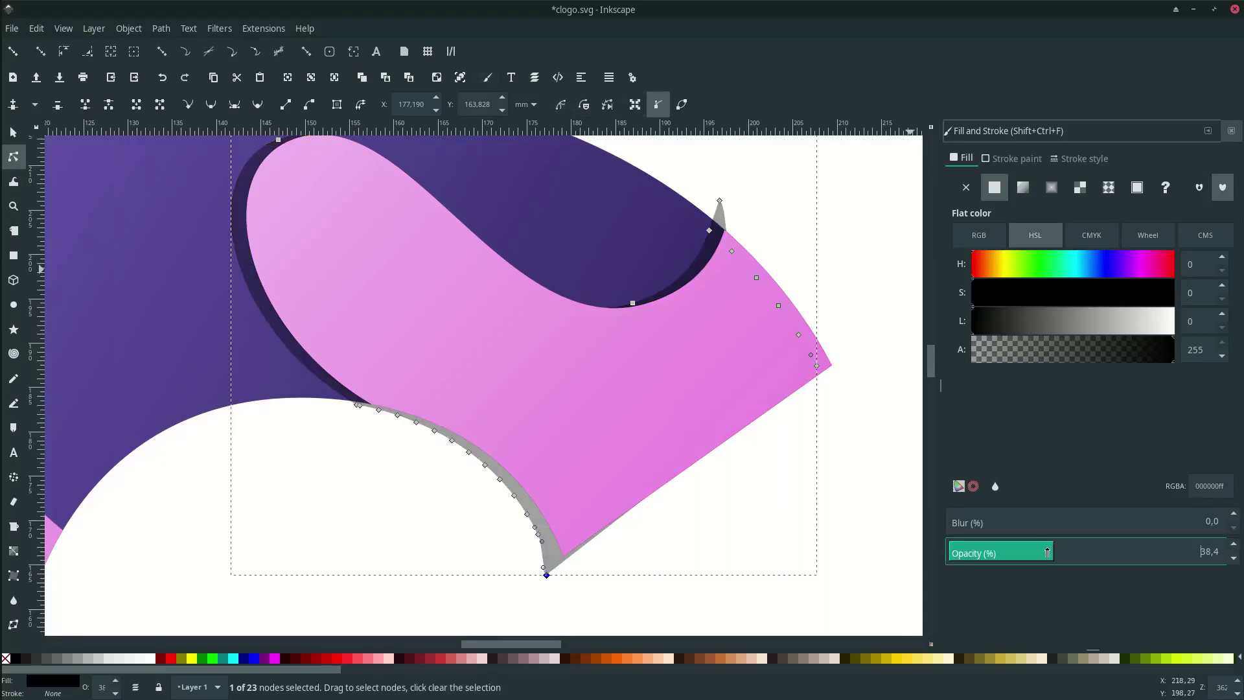
pyautogui.press('-')
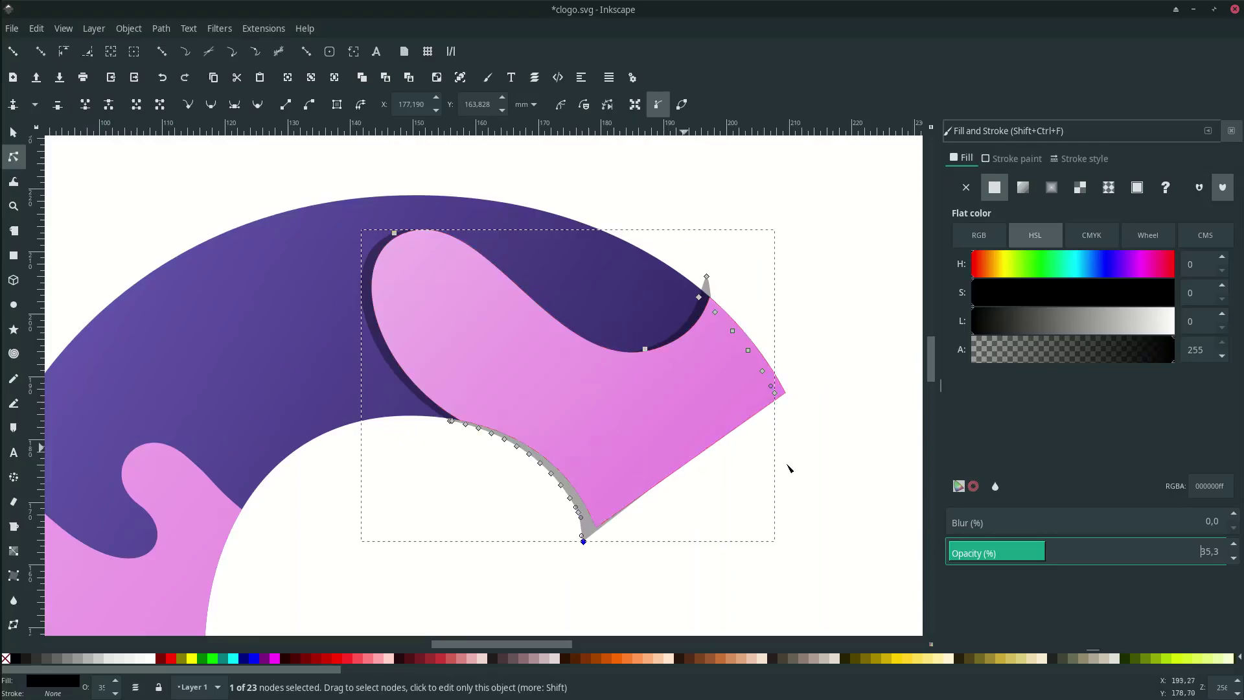
pyautogui.click(957, 520)
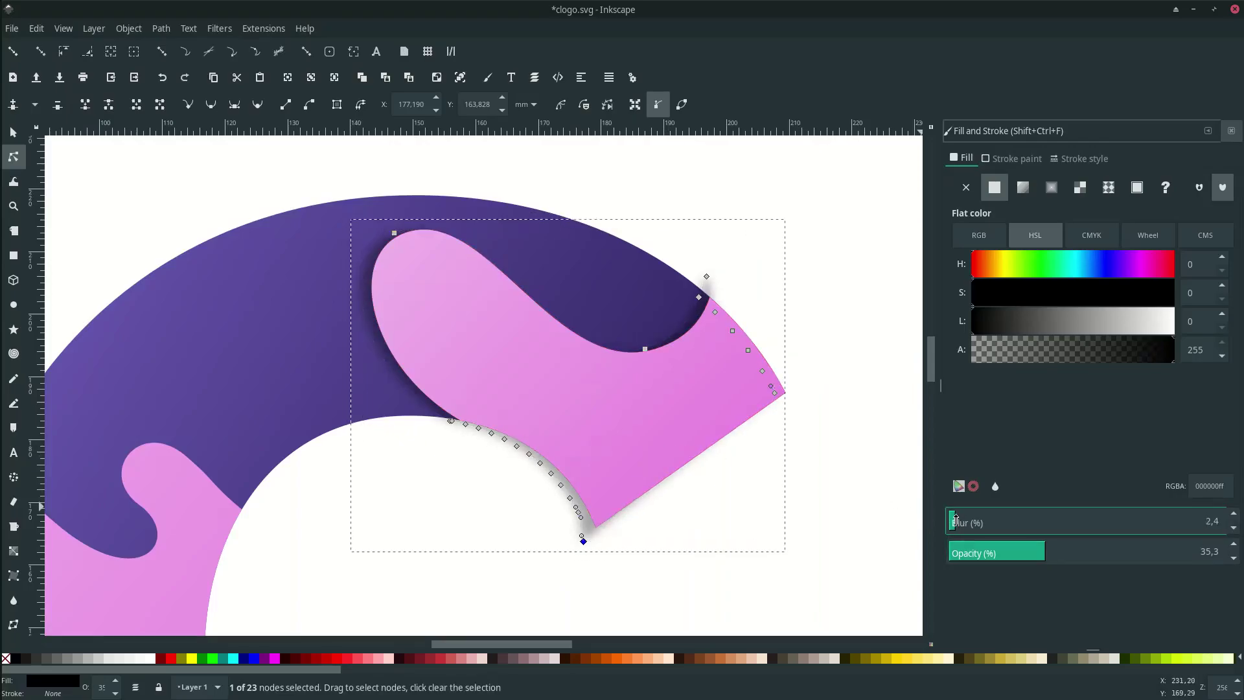
pyautogui.click(954, 518)
pyautogui.moveTo(952, 517); pyautogui.dragTo(951, 515)
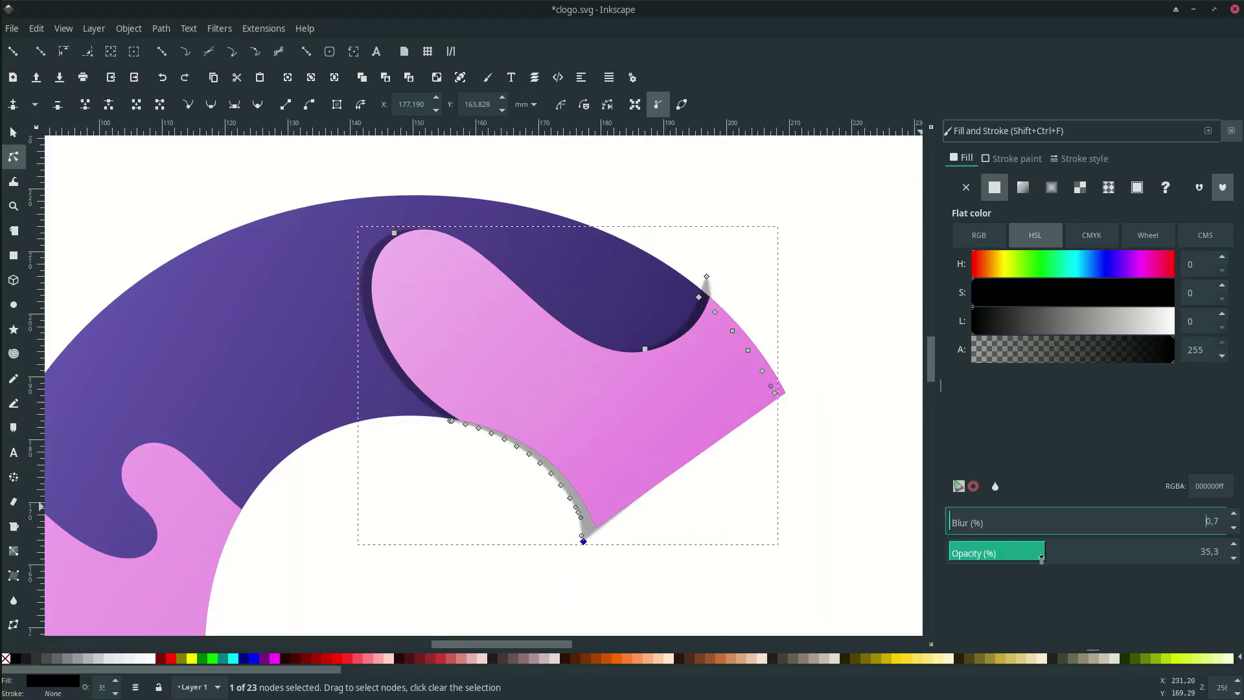
pyautogui.moveTo(1034, 557); pyautogui.dragTo(986, 552)
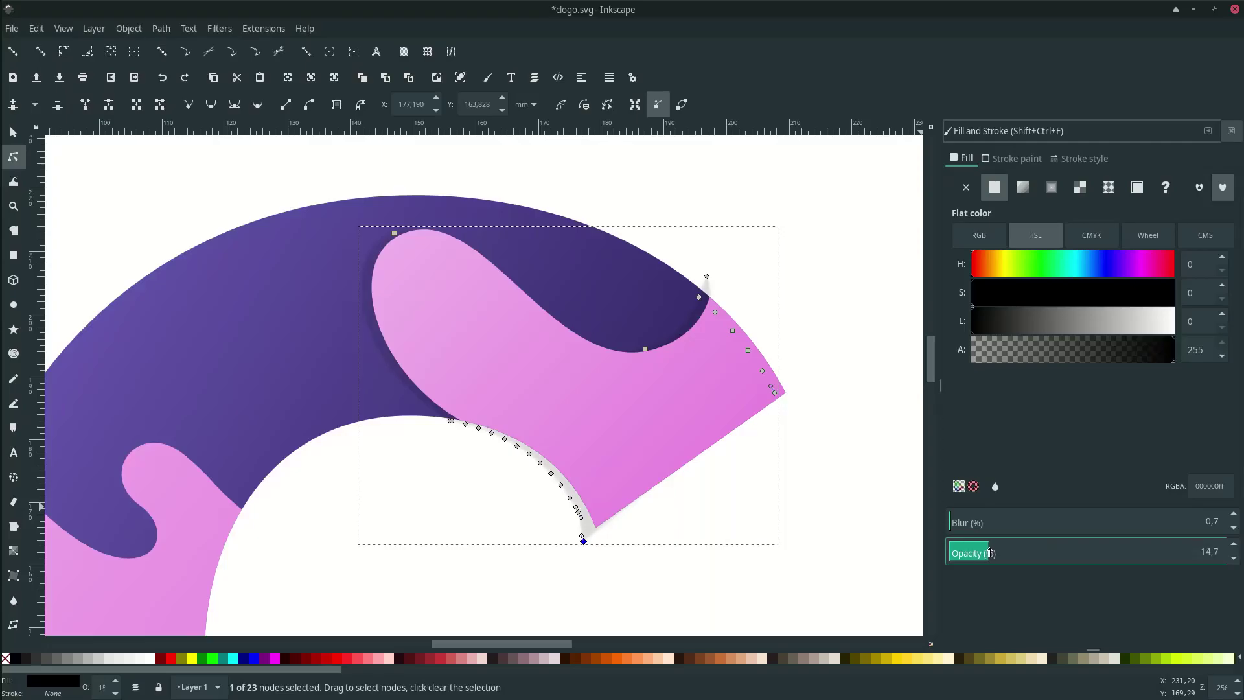
pyautogui.scroll(-1, 439, 528)
pyautogui.click(447, 527)
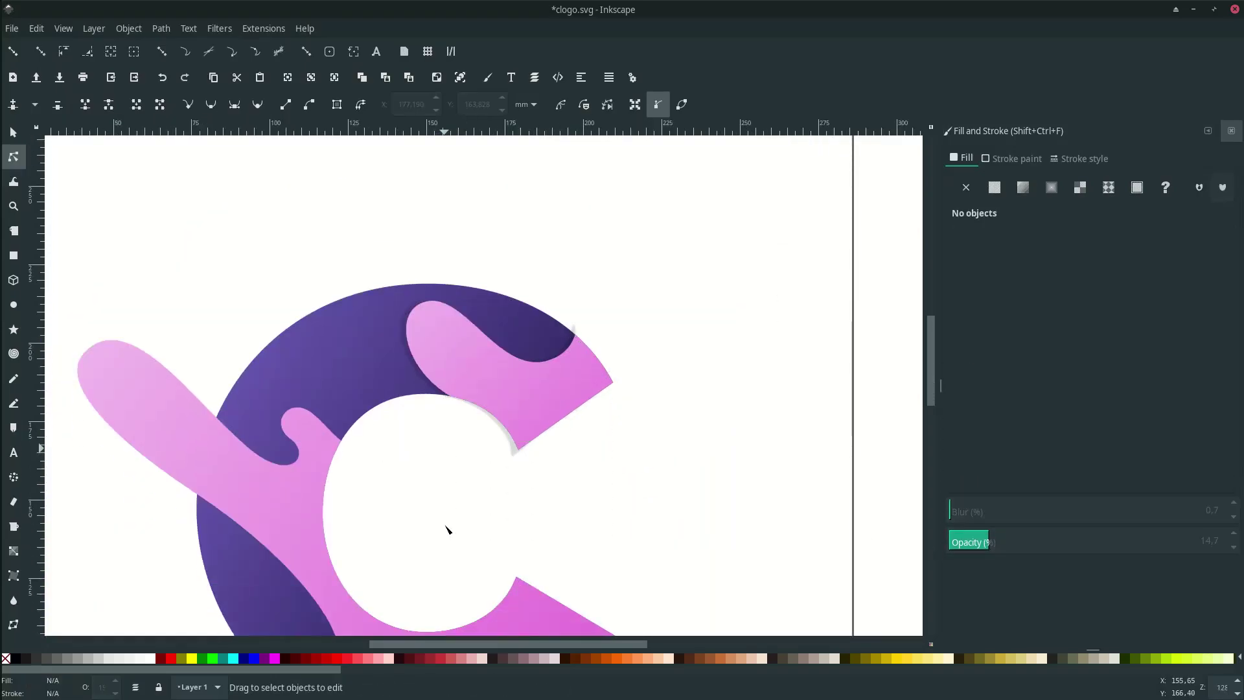
# Duplicate the purple C above the artwork as a clipping shape for the upper pink shape's shadow.
pyautogui.scroll(1, 457, 461)
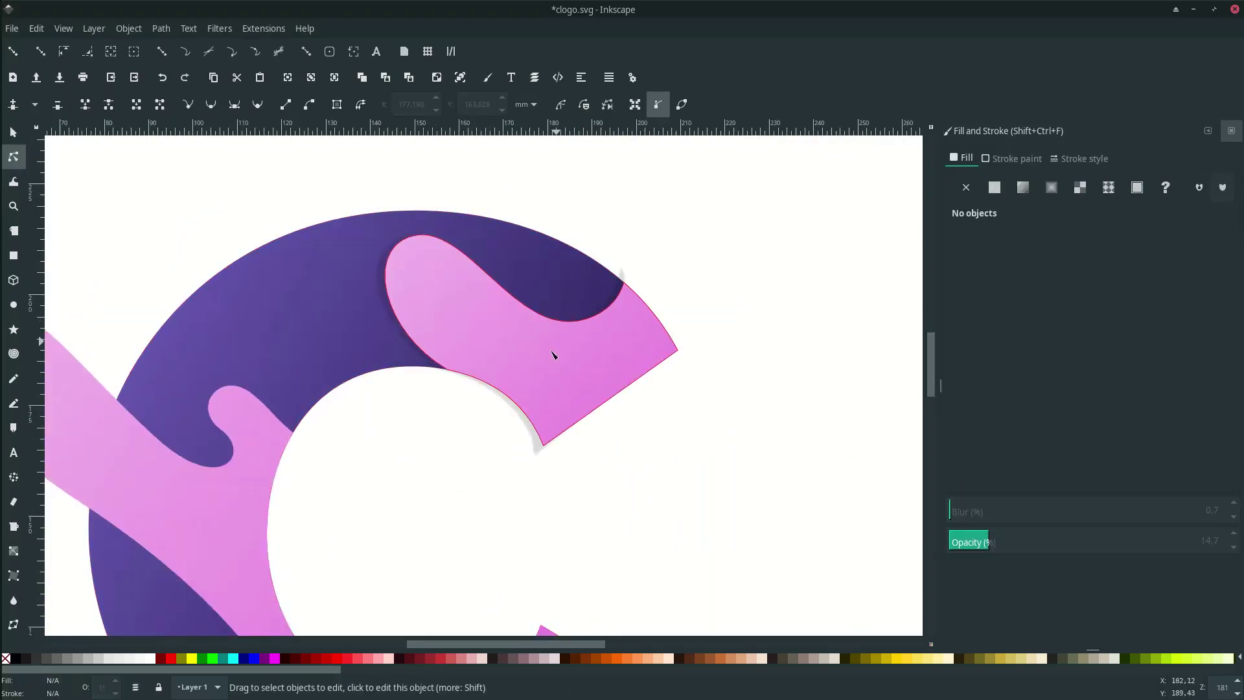
pyautogui.hscroll(-2, 570, 268)
pyautogui.click(587, 267)
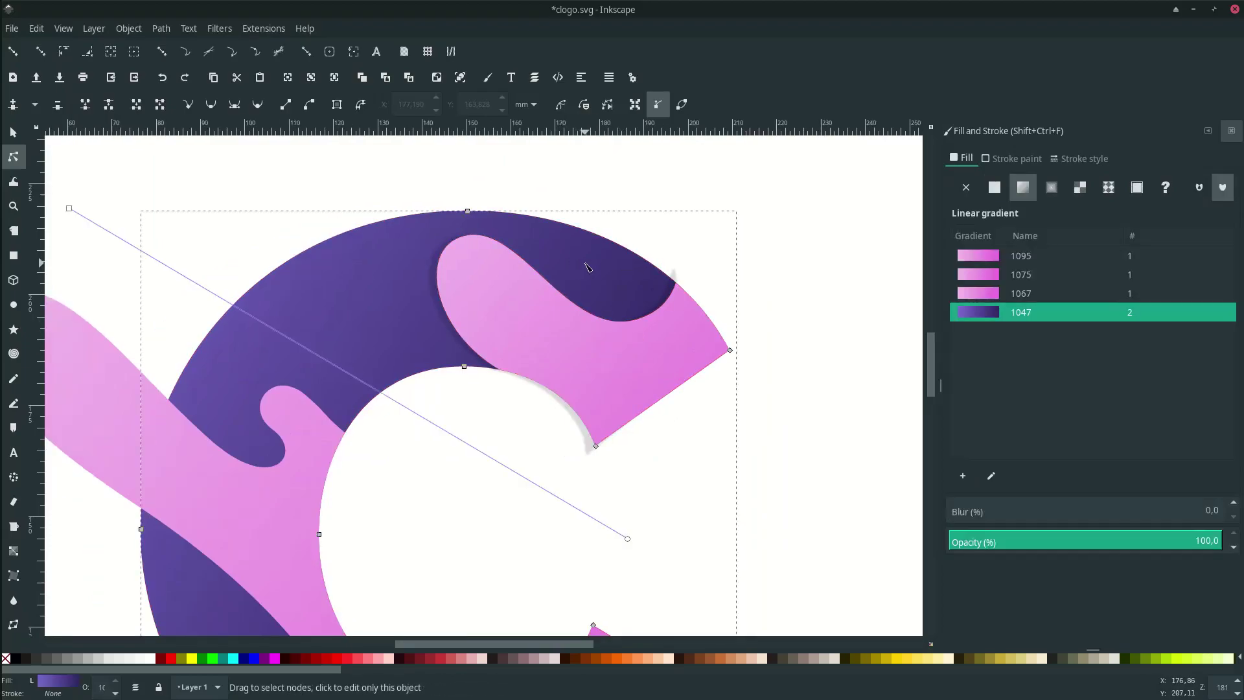
pyautogui.hotkey('ctrl', 'd')
pyautogui.scroll(2, 587, 435)
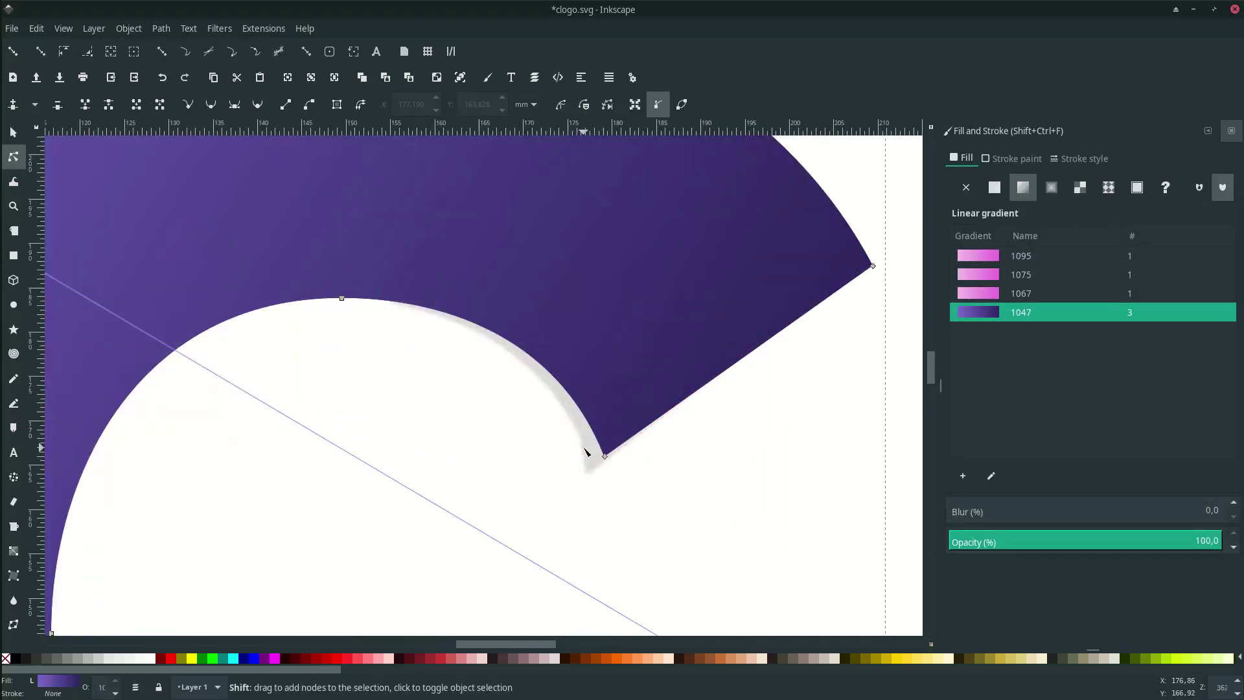
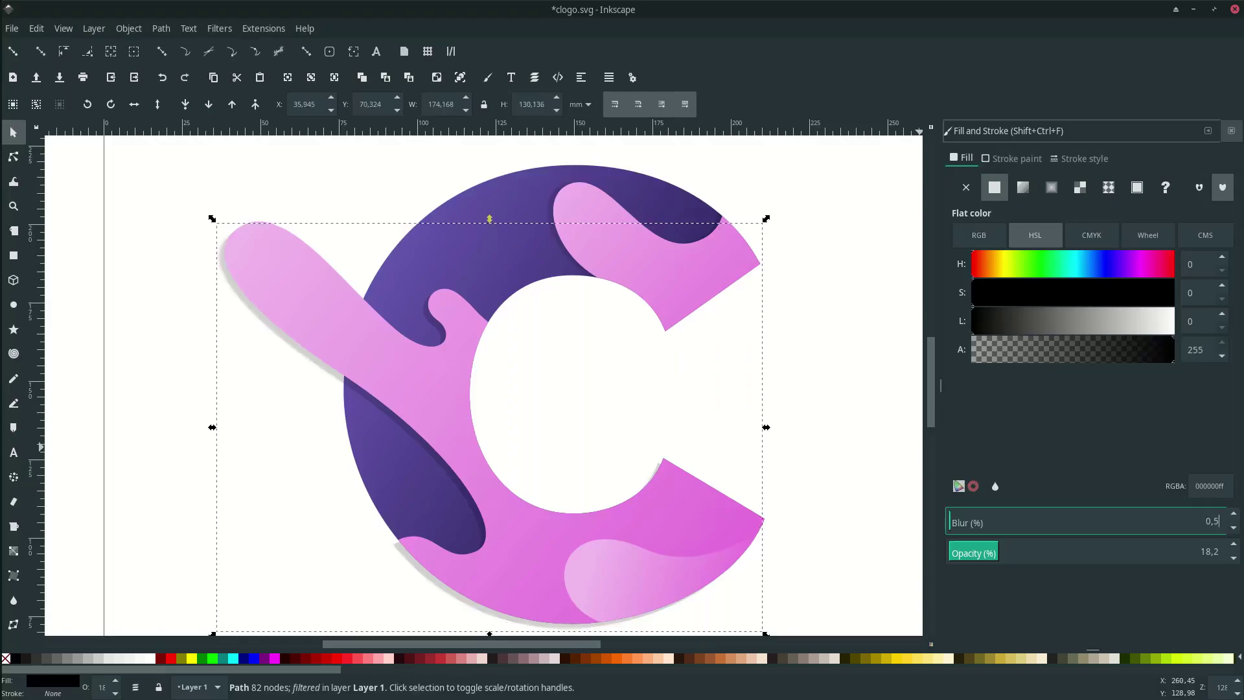
# Duplicate the purple C once more as a clipping shape for the large liquid overlay's shadow.
pyautogui.click(293, 449)
pyautogui.scroll(-1, 293, 449)
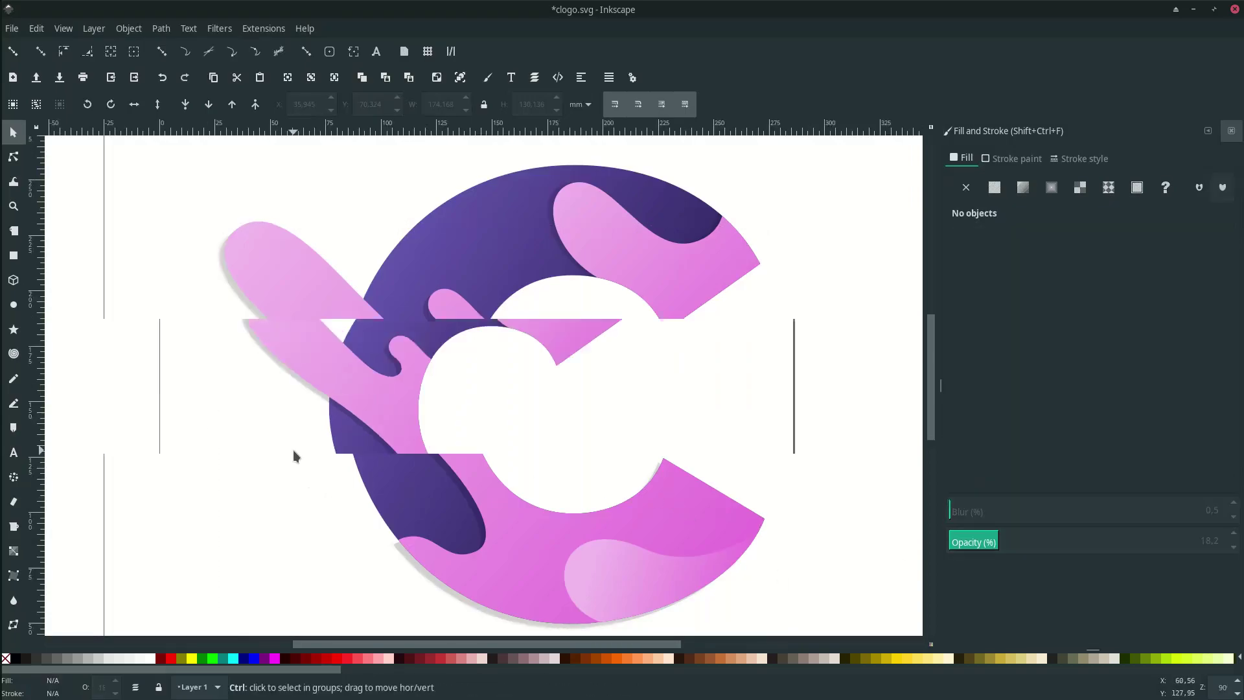
pyautogui.hscroll(-1, 298, 449)
pyautogui.scroll(-2, 311, 450)
pyautogui.scroll(1, 365, 364)
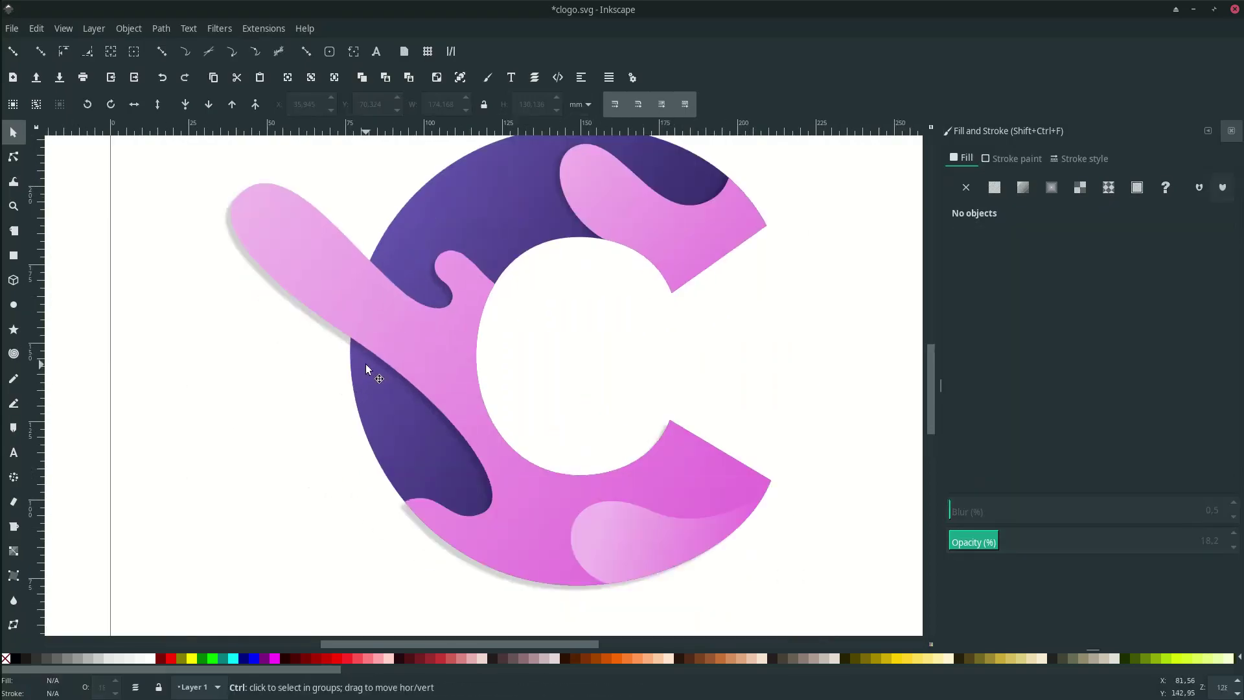
pyautogui.click(327, 320)
pyautogui.keyDown('ctrl'); pyautogui.click(411, 455); pyautogui.keyUp('ctrl')
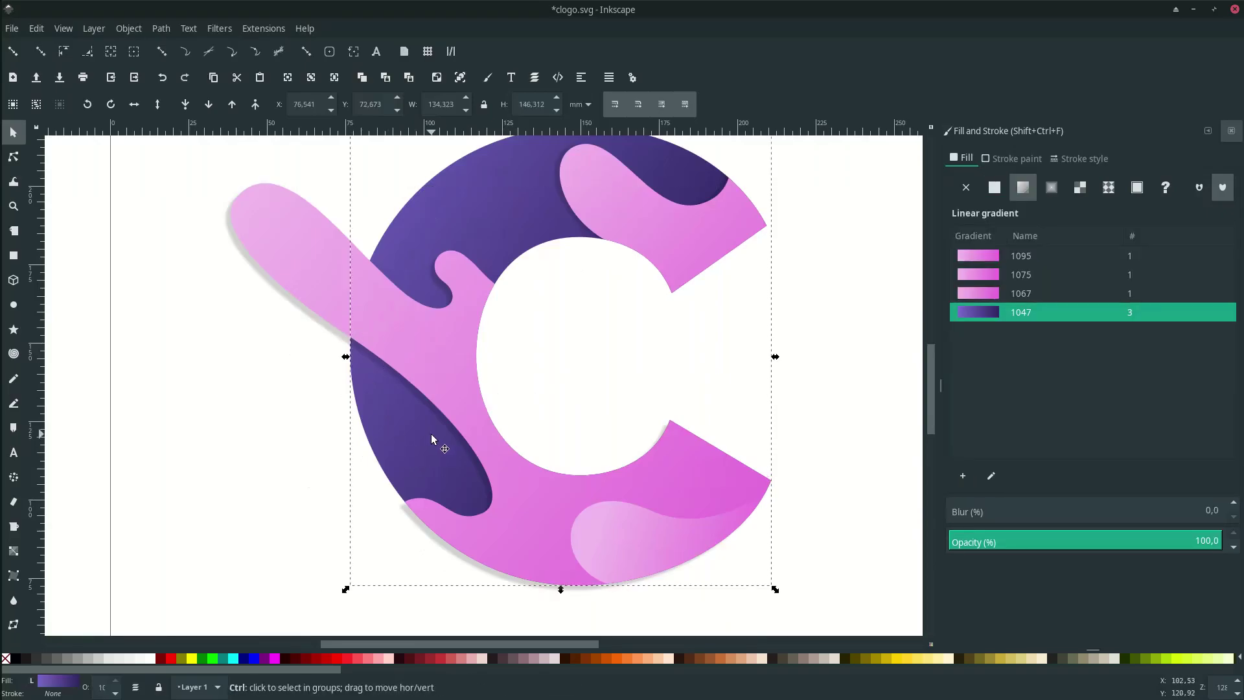
pyautogui.hotkey('ctrl', 'd')
pyautogui.scroll(2, 353, 372)
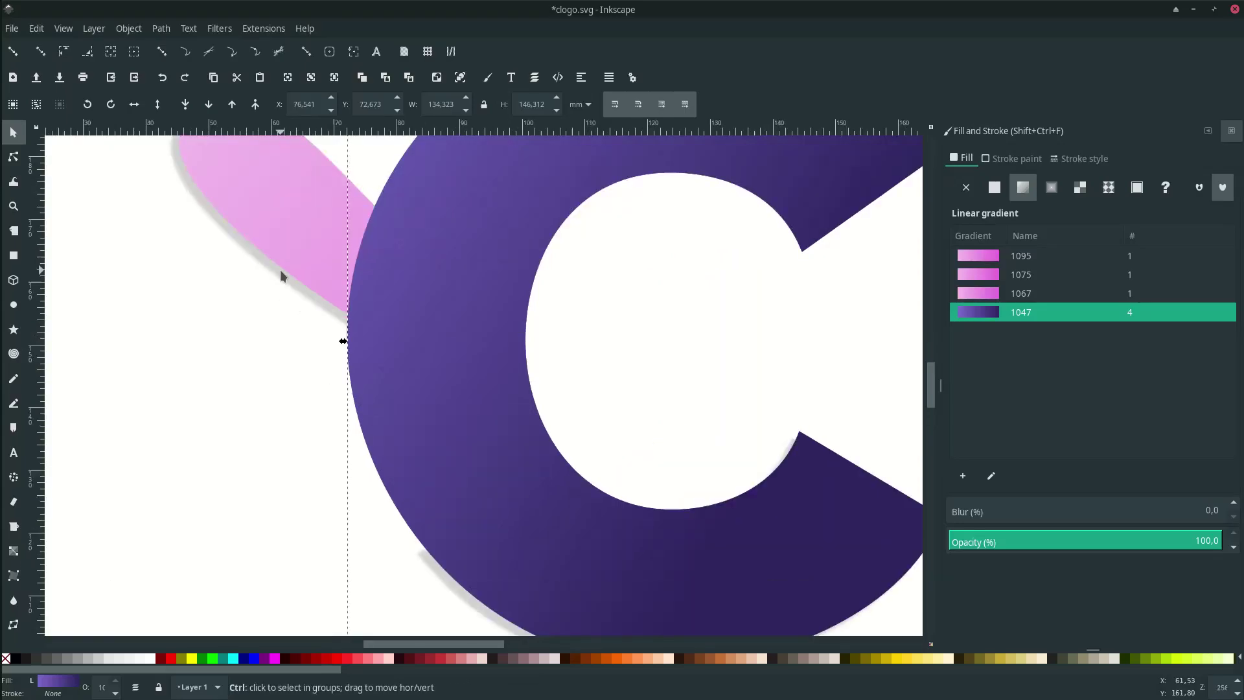
# Clip the liquid overlay's shadow to the duplicated C and save the document.
pyautogui.keyDown('shift'); pyautogui.click(289, 298); pyautogui.keyUp('shift')
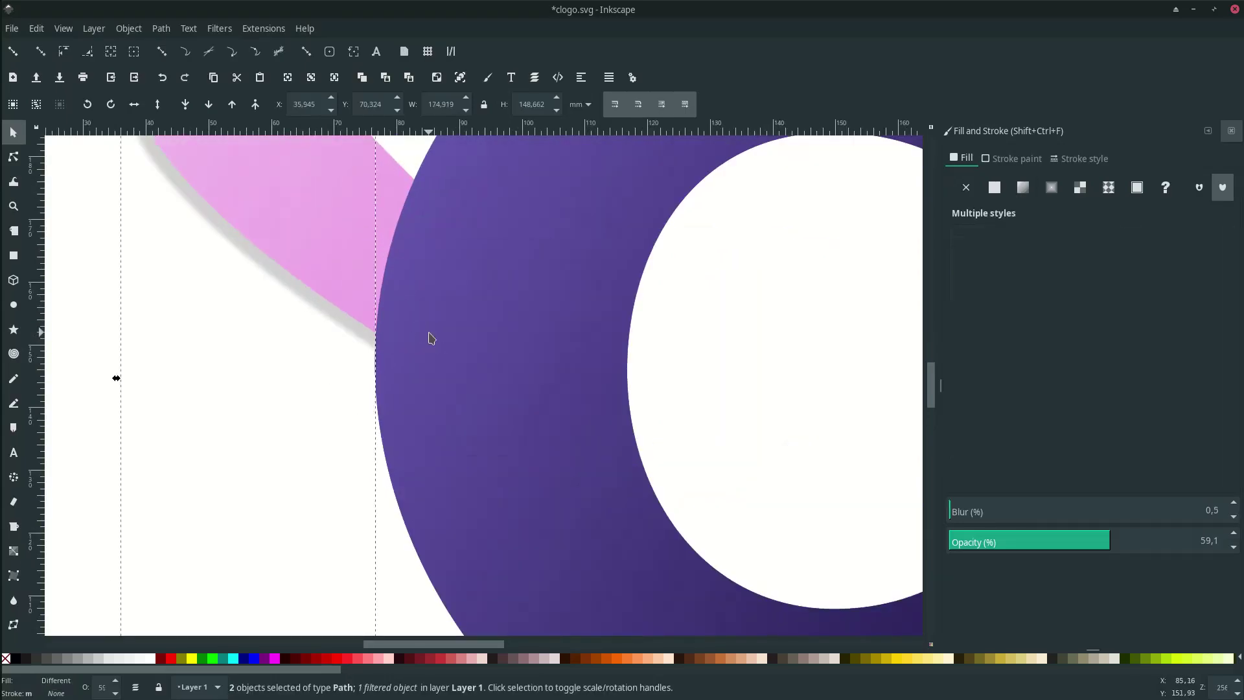
pyautogui.rightClick(429, 337)
pyautogui.click(527, 648)
pyautogui.scroll(-3, 575, 425)
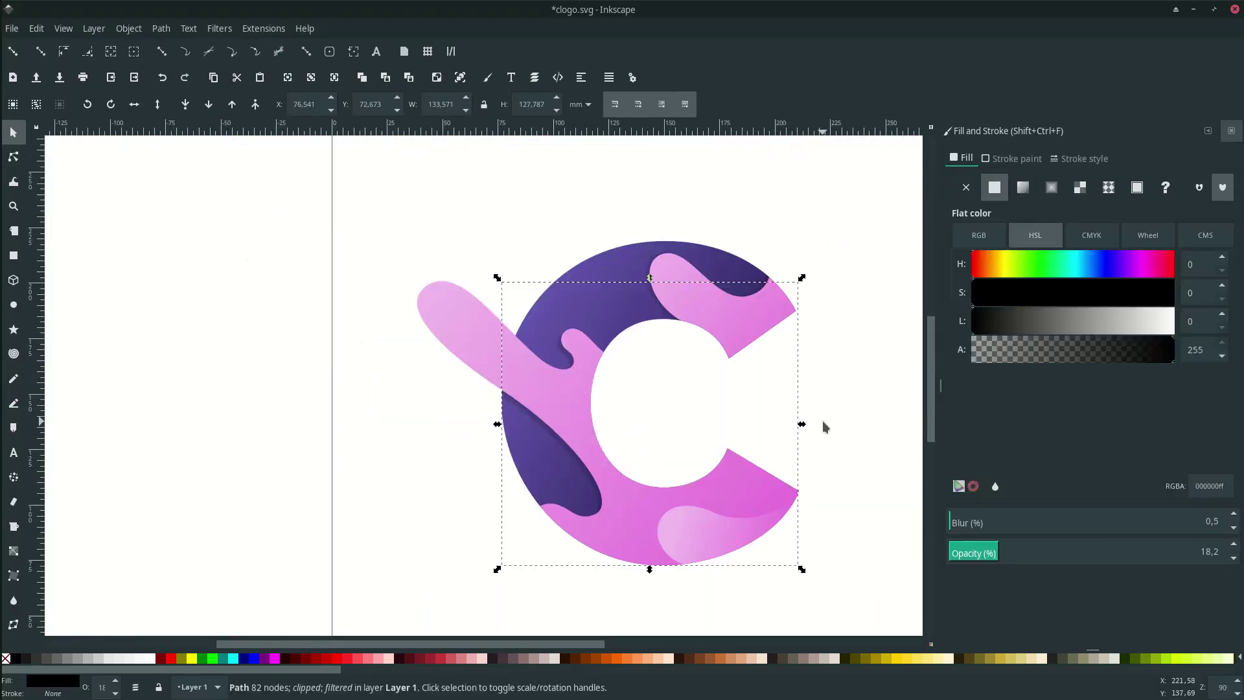
pyautogui.click(764, 483)
pyautogui.hotkey('ctrl', 's')
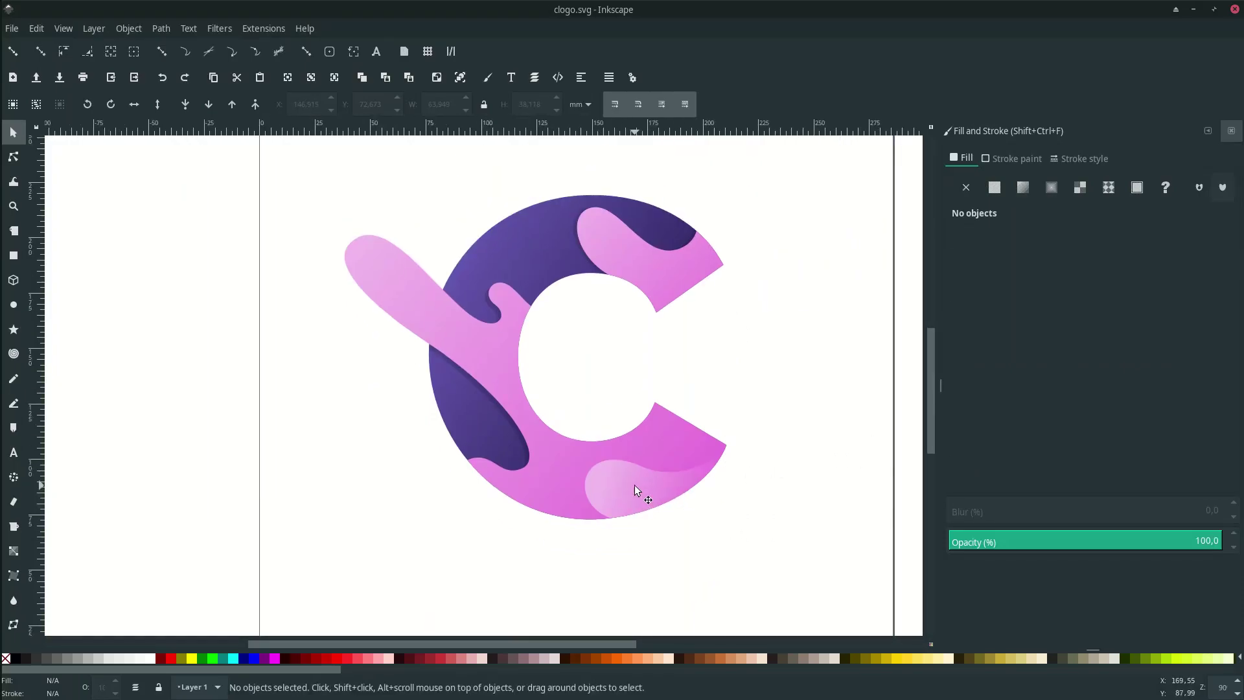
# Create an unclipped duplicate of the leaf highlight at the C's bottom and delete the released C shape.
pyautogui.click(635, 486)
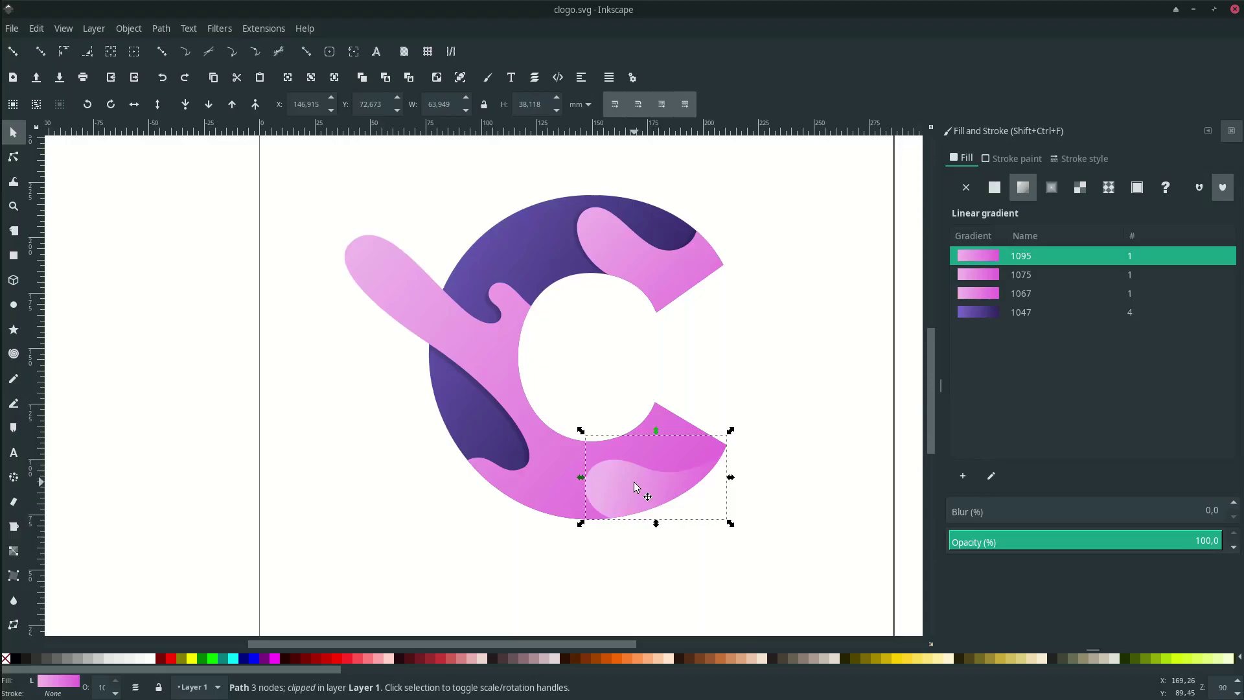
pyautogui.press('ctrl')
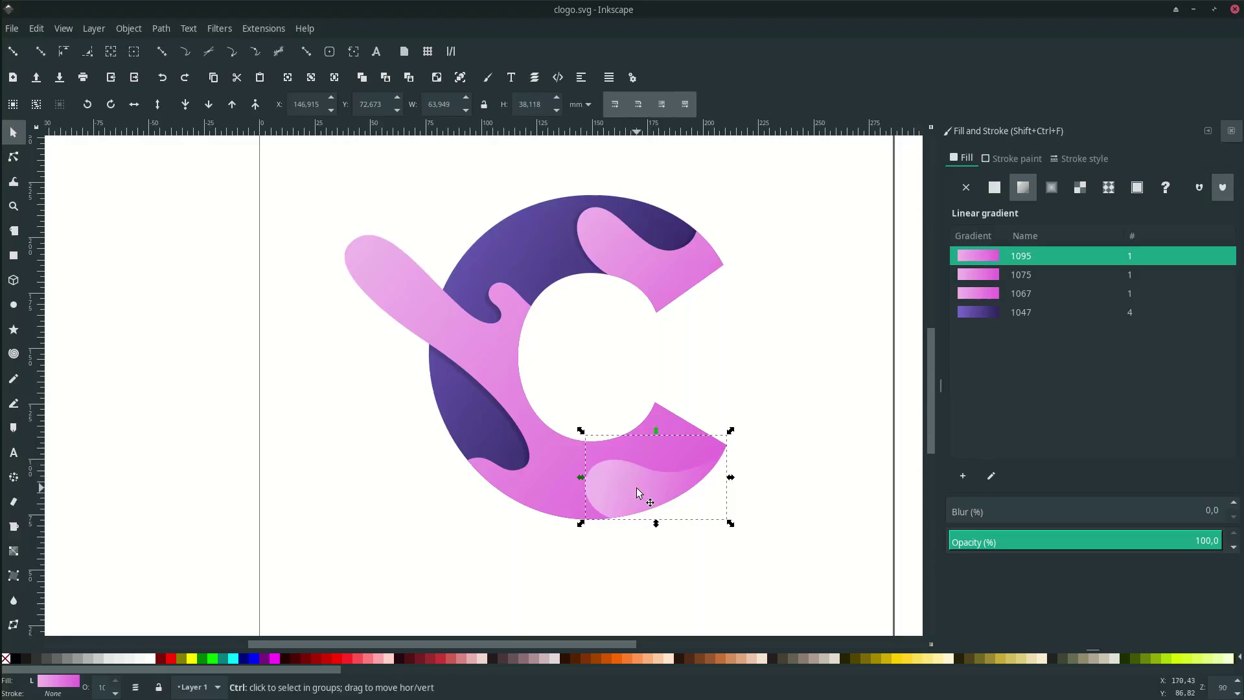
pyautogui.click(788, 547)
pyautogui.click(627, 480)
pyautogui.rightClick(626, 485)
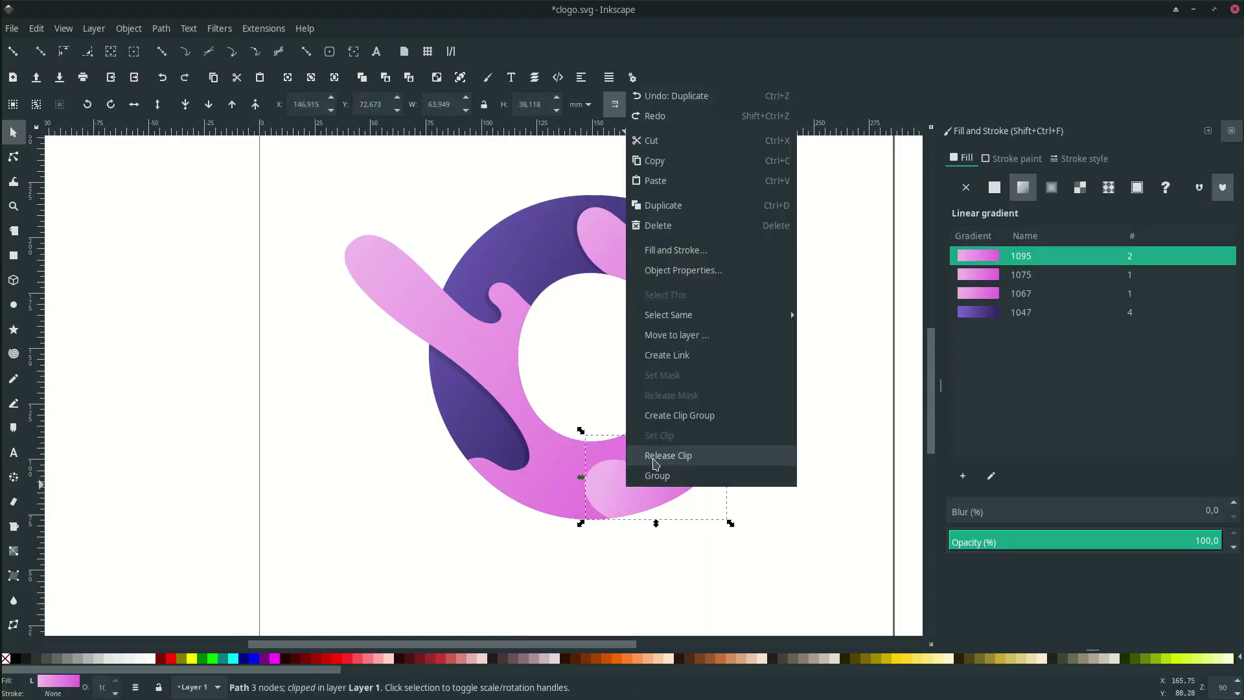
pyautogui.click(655, 456)
pyautogui.press('Escape')
pyautogui.click(663, 447)
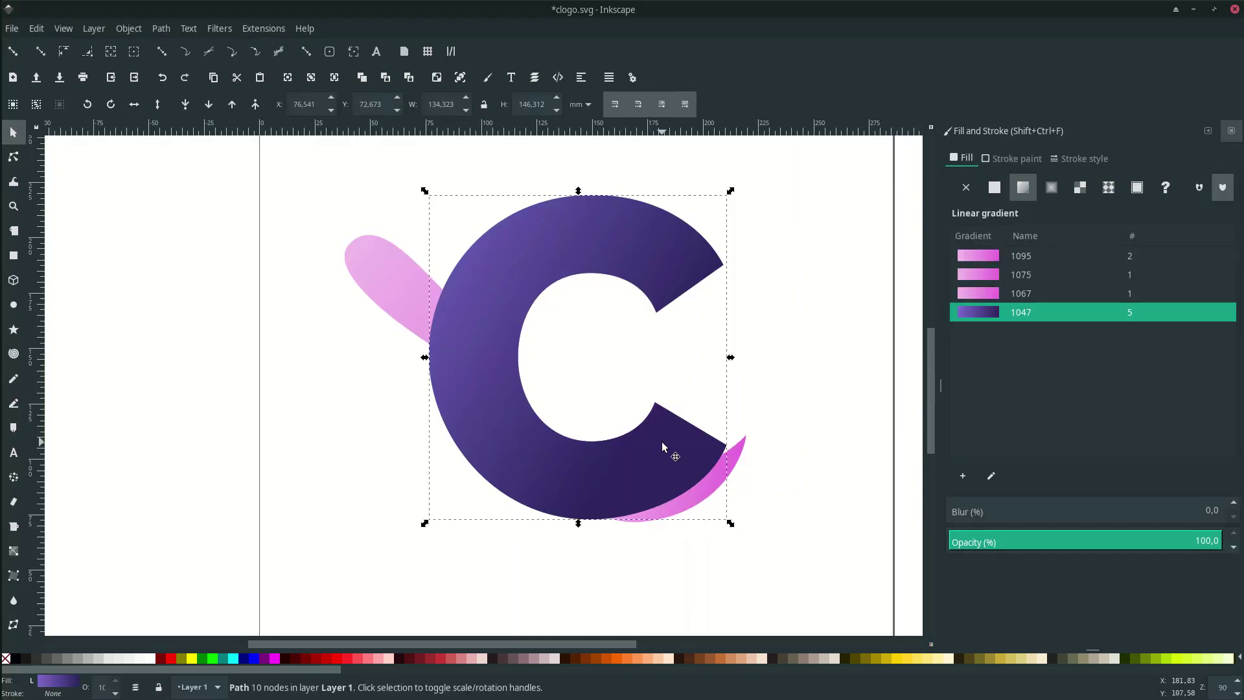
pyautogui.press('Delete')
# Fill the unclipped leaf duplicate black and lower it one level beneath the gradient highlight.
pyautogui.click(659, 492)
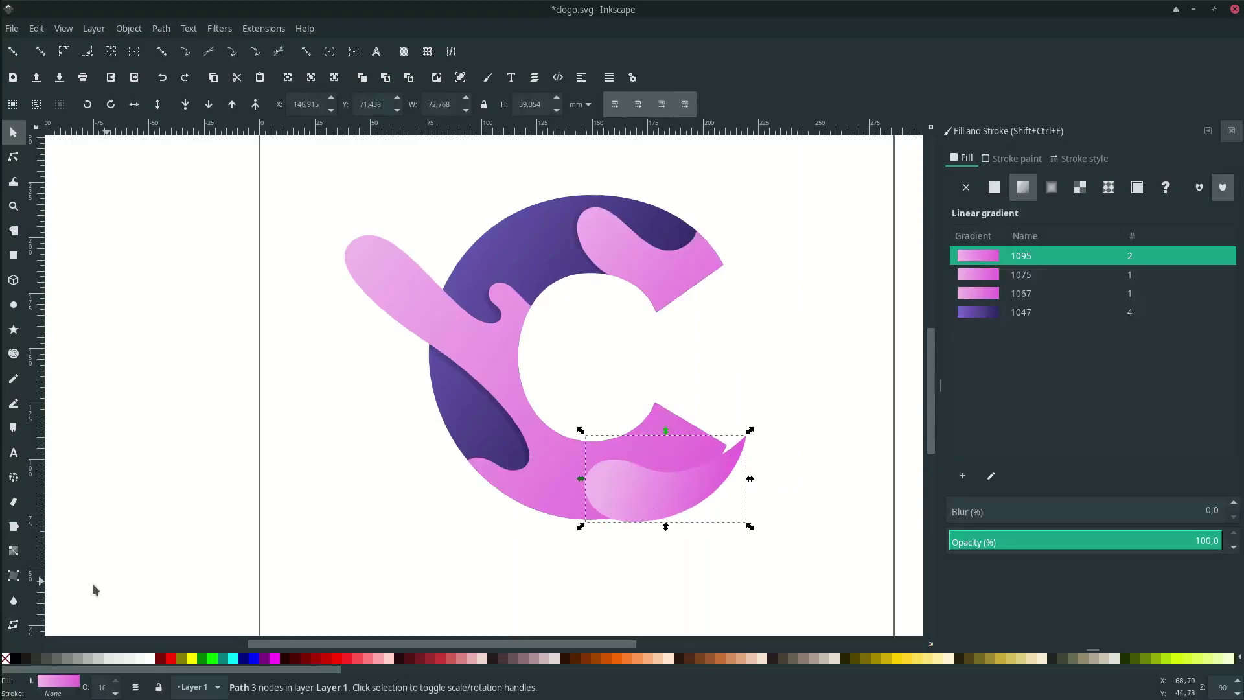
pyautogui.click(17, 659)
pyautogui.scroll(2, 548, 580)
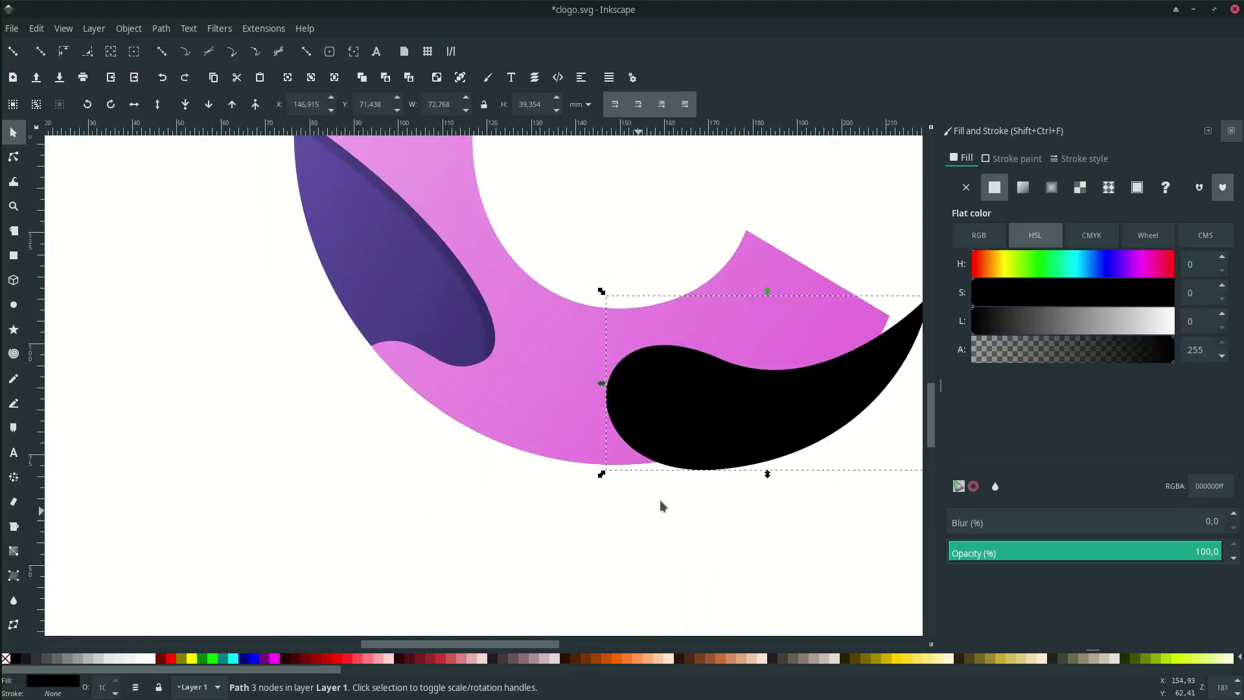
pyautogui.hscroll(2, 720, 469)
pyautogui.scroll(1, 749, 411)
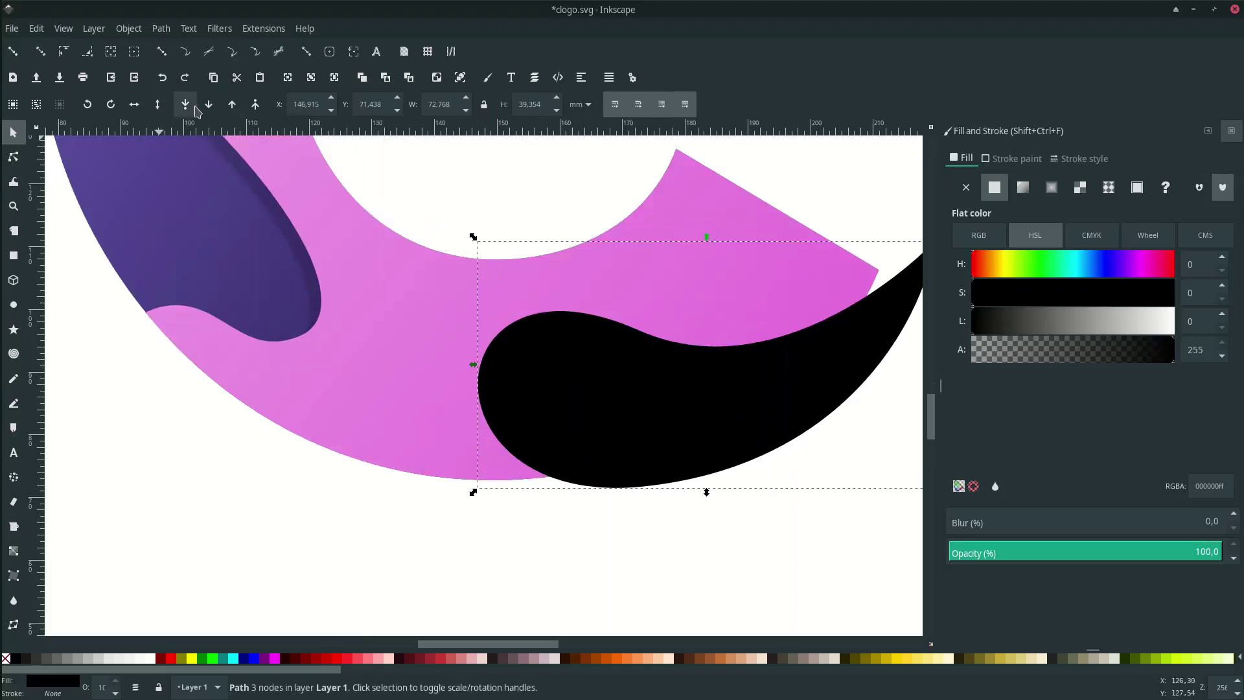
pyautogui.click(207, 108)
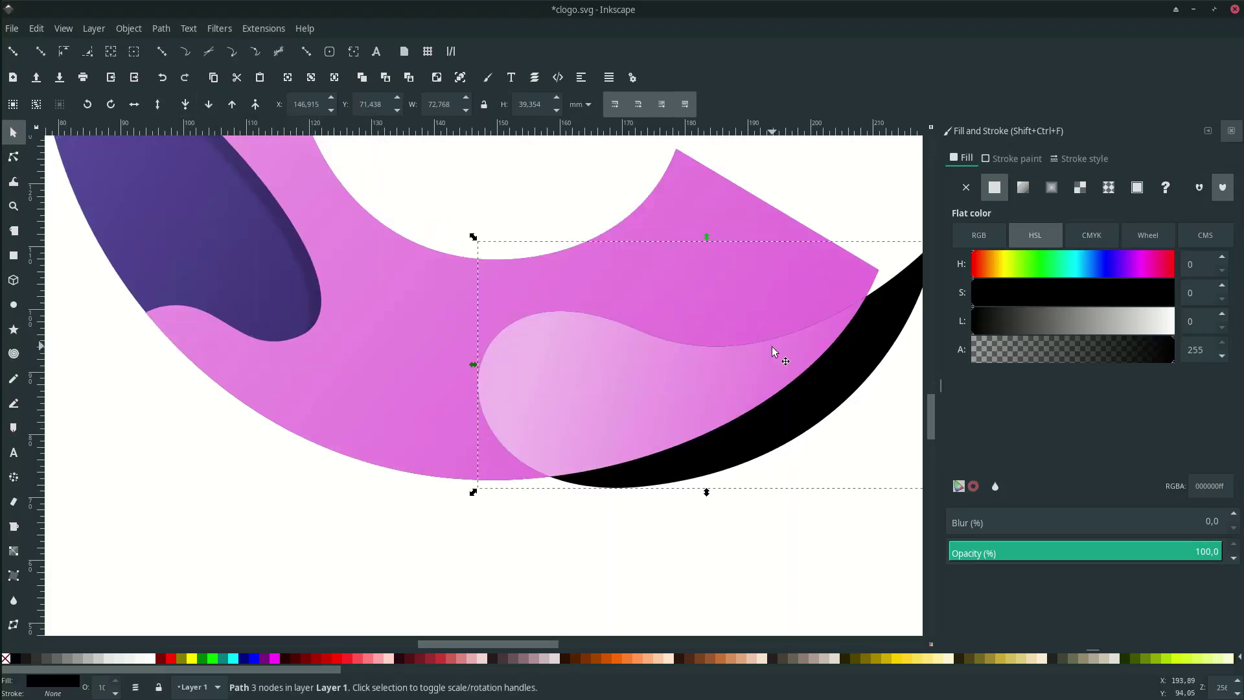
# Offset the black leaf duplicate about 2.7 mm left and 1.7 mm down from the highlight.
pyautogui.moveTo(832, 392); pyautogui.dragTo(814, 402)
pyautogui.scroll(-1, 784, 413)
pyautogui.hscroll(2, 755, 441)
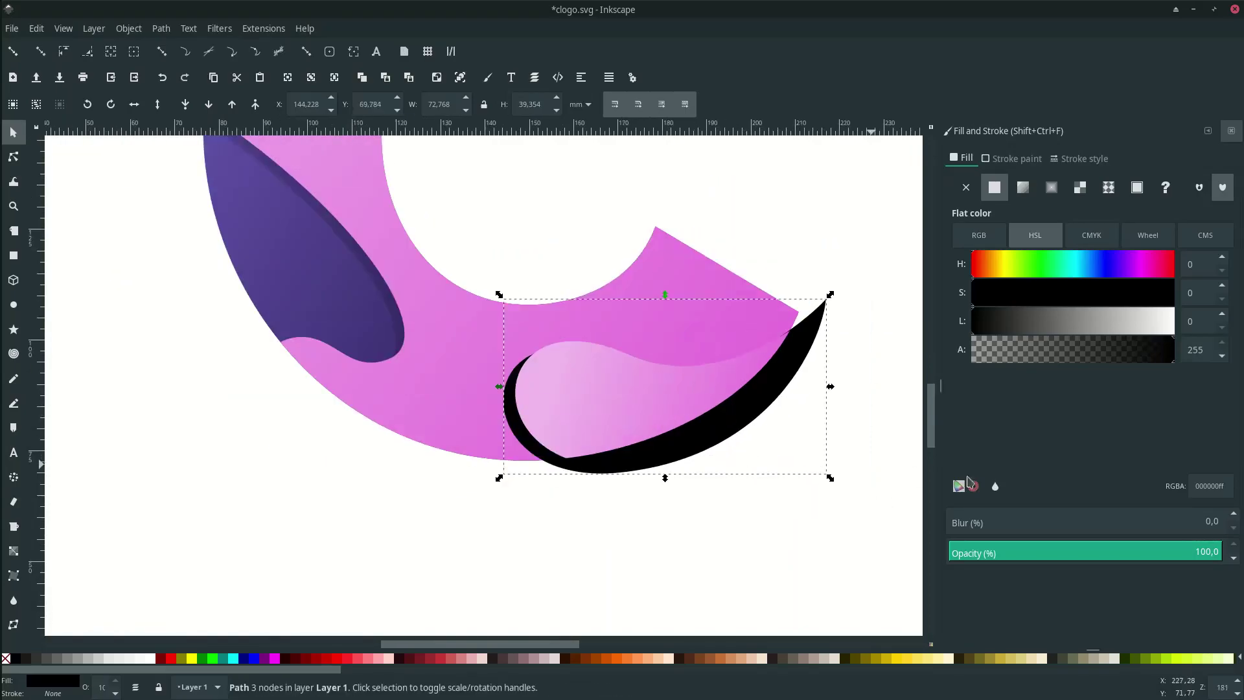
# Set the black leaf duplicate's opacity to 9.7% and its blur to 0.5% to form a soft shadow.
pyautogui.moveTo(1145, 551); pyautogui.dragTo(976, 548)
pyautogui.click(1217, 520)
pyautogui.press('Return')
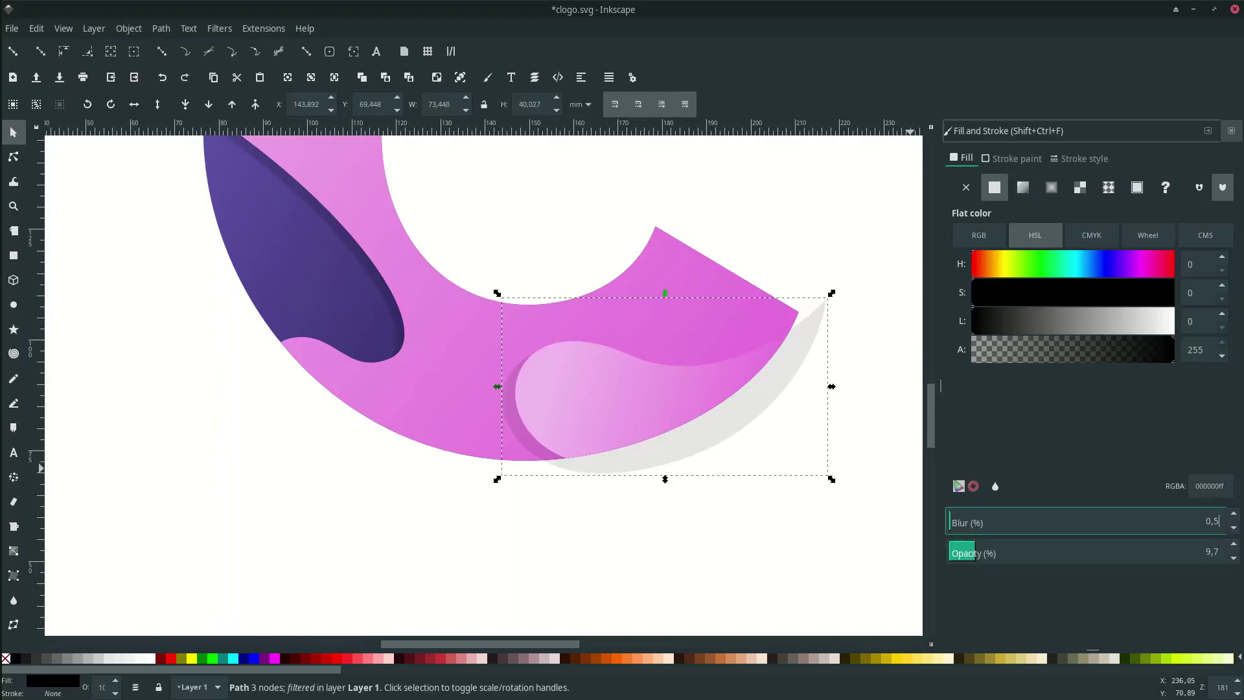
# Move the leaf's soft shadow slightly up and right, closer beneath the gradient highlight.
pyautogui.scroll(2, 478, 450)
pyautogui.moveTo(613, 478); pyautogui.dragTo(621, 454)
pyautogui.scroll(-2, 620, 449)
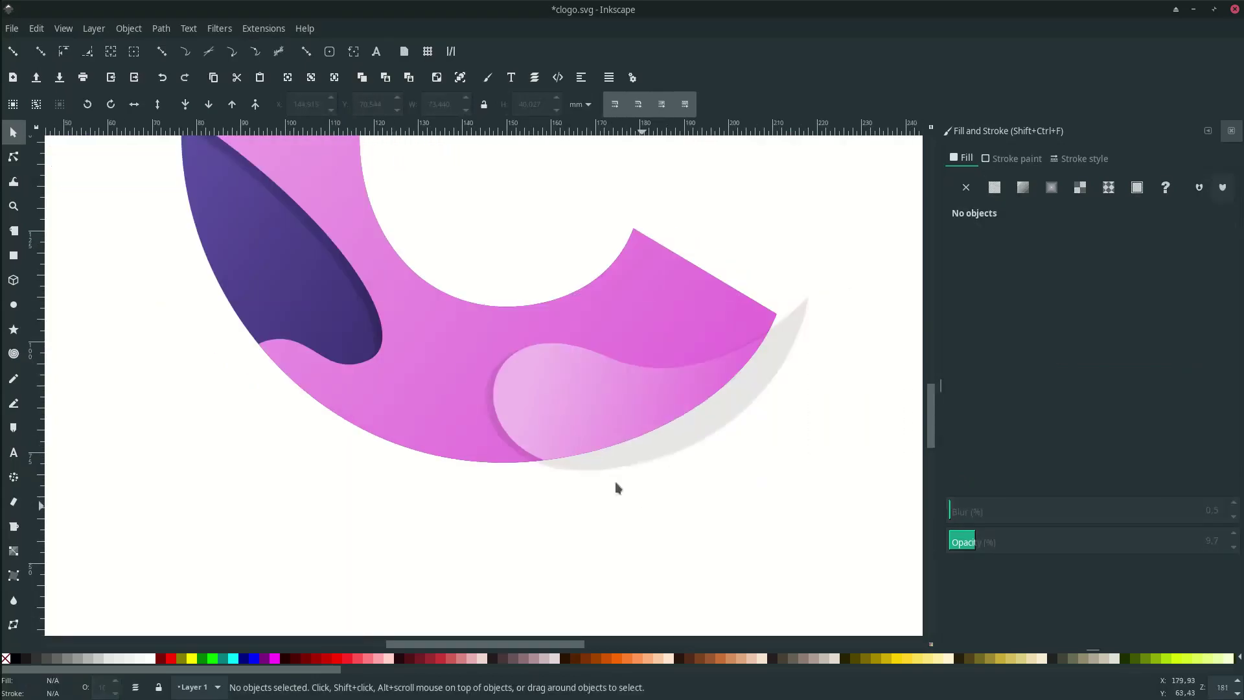
pyautogui.click(615, 481)
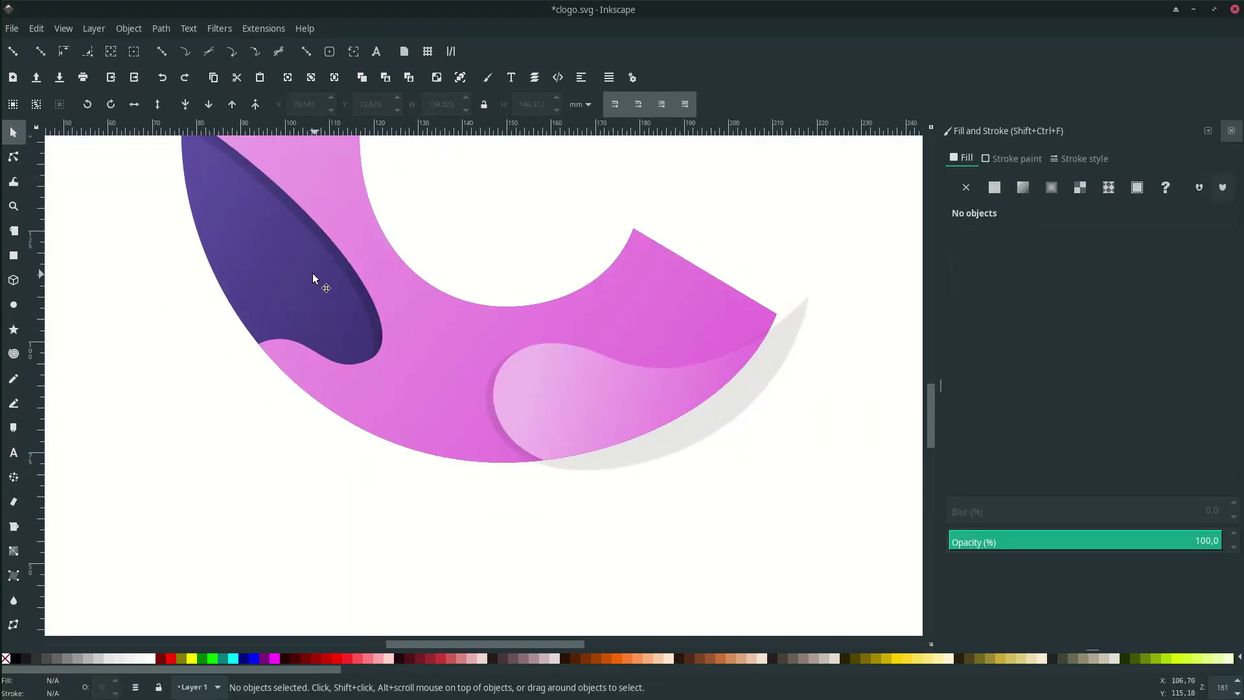
# Clip the leaf highlight's shadow to a duplicate of the purple C and save the document.
pyautogui.click(276, 277)
pyautogui.press('ctrl')
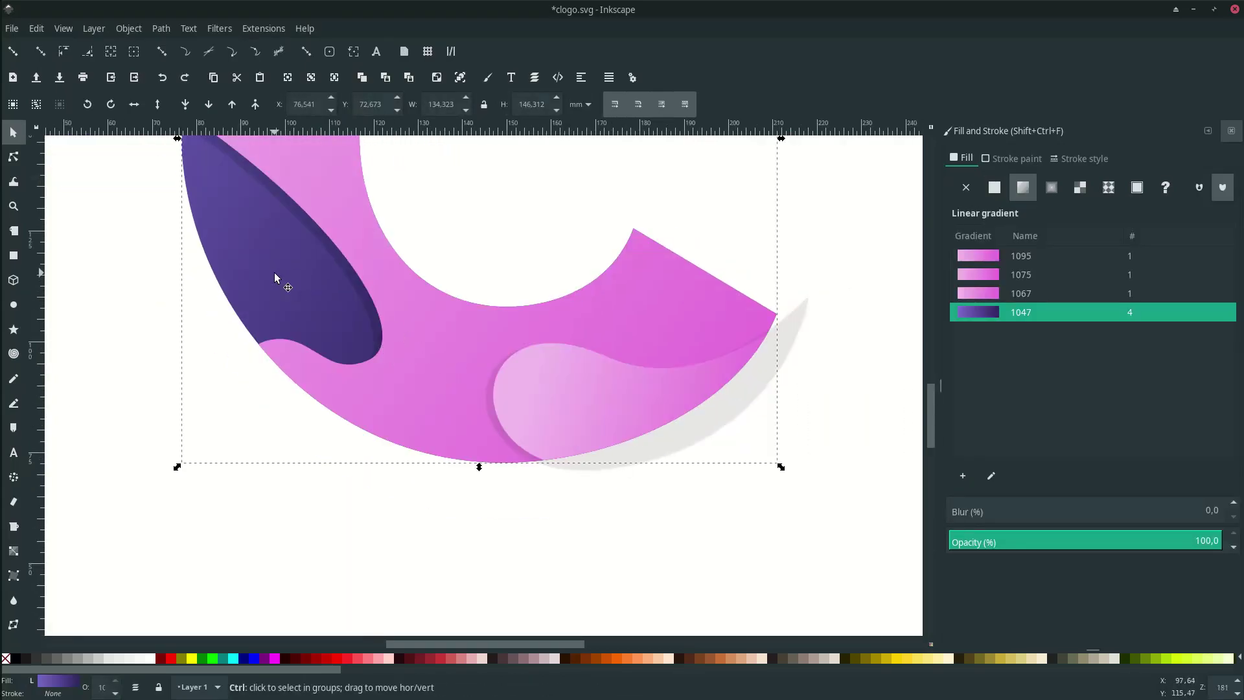
pyautogui.hotkey('ctrl', 'd')
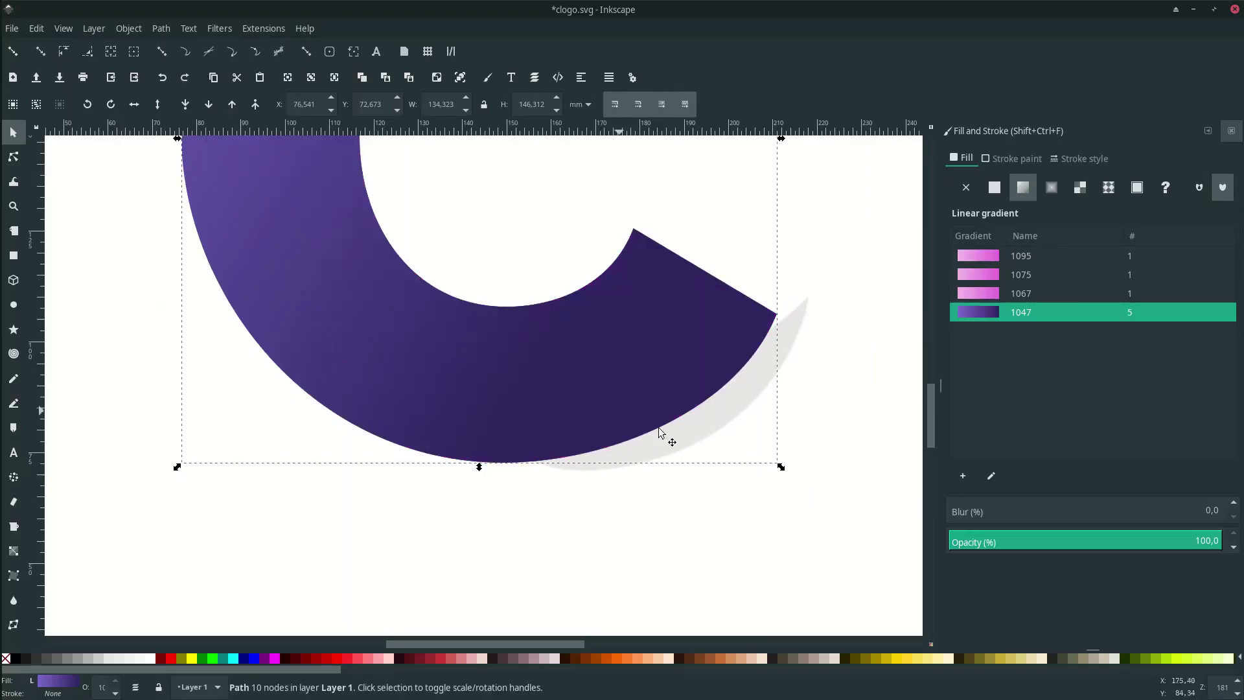
pyautogui.scroll(2, 691, 414)
pyautogui.keyDown('shift'); pyautogui.click(840, 326); pyautogui.keyUp('shift')
pyautogui.rightClick(839, 327)
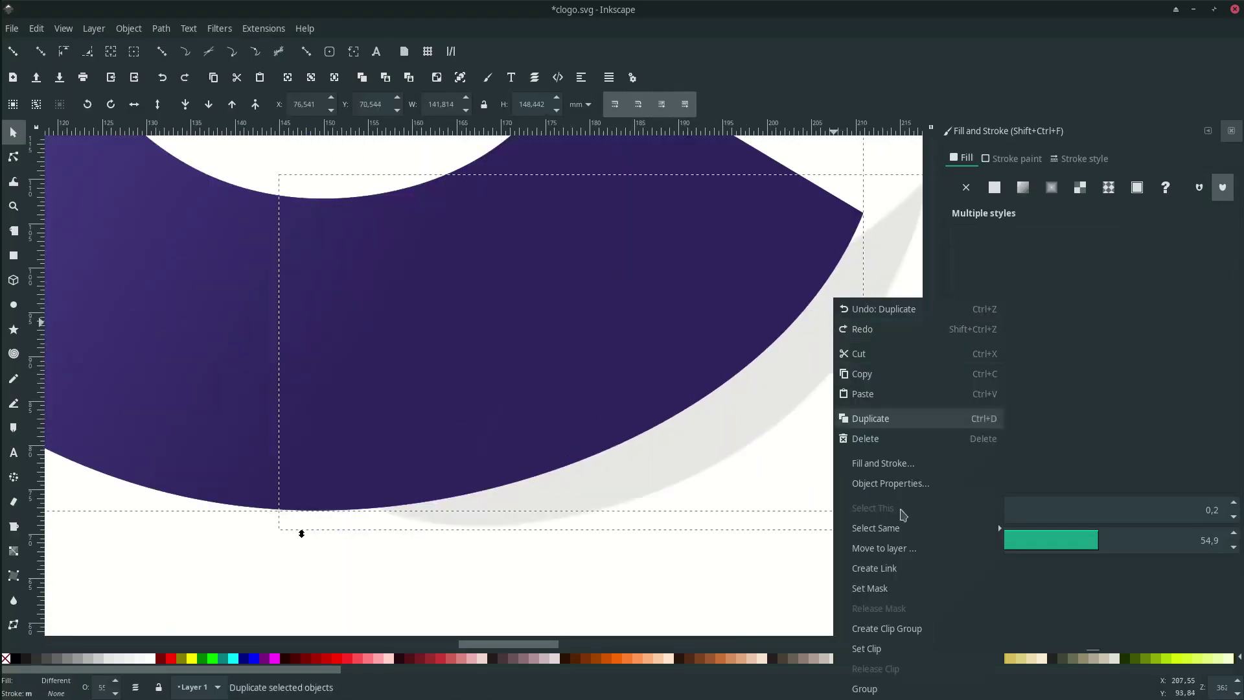
pyautogui.click(911, 647)
pyautogui.click(703, 480)
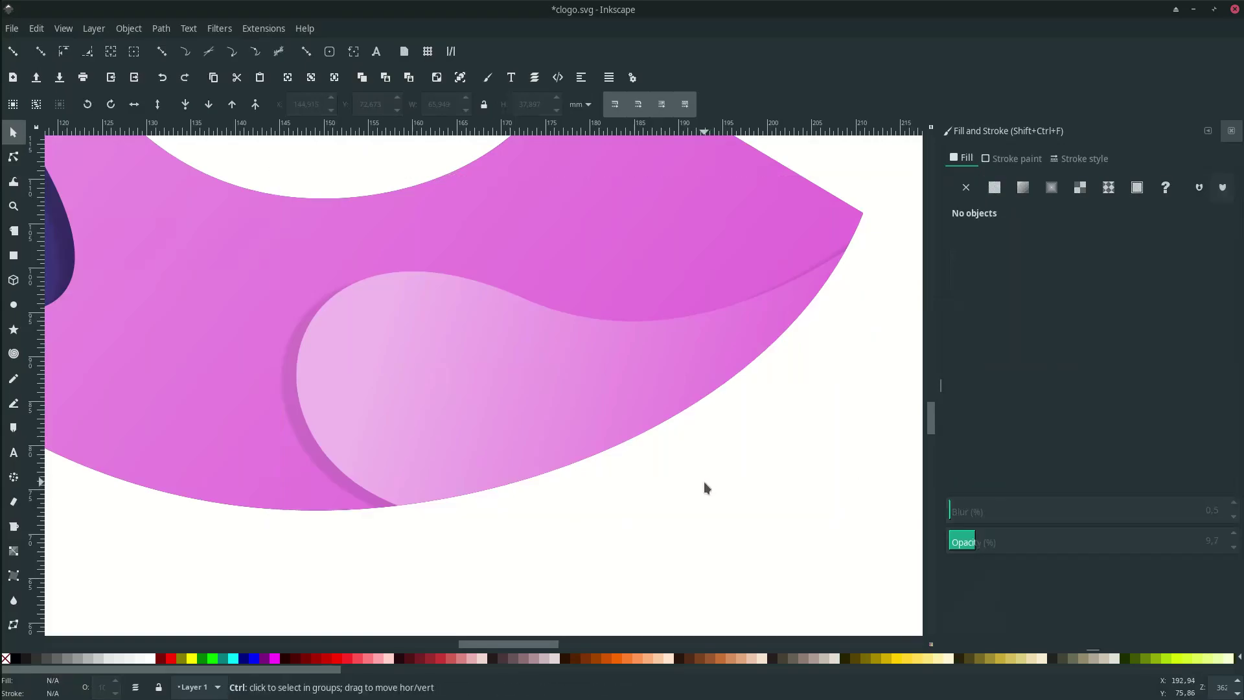
pyautogui.hotkey('ctrl', 's')
# Place two overlapping duplicates of the pink shape from the C's upper end in the empty area right of the C.
pyautogui.scroll(-6, 704, 481)
pyautogui.scroll(2, 757, 420)
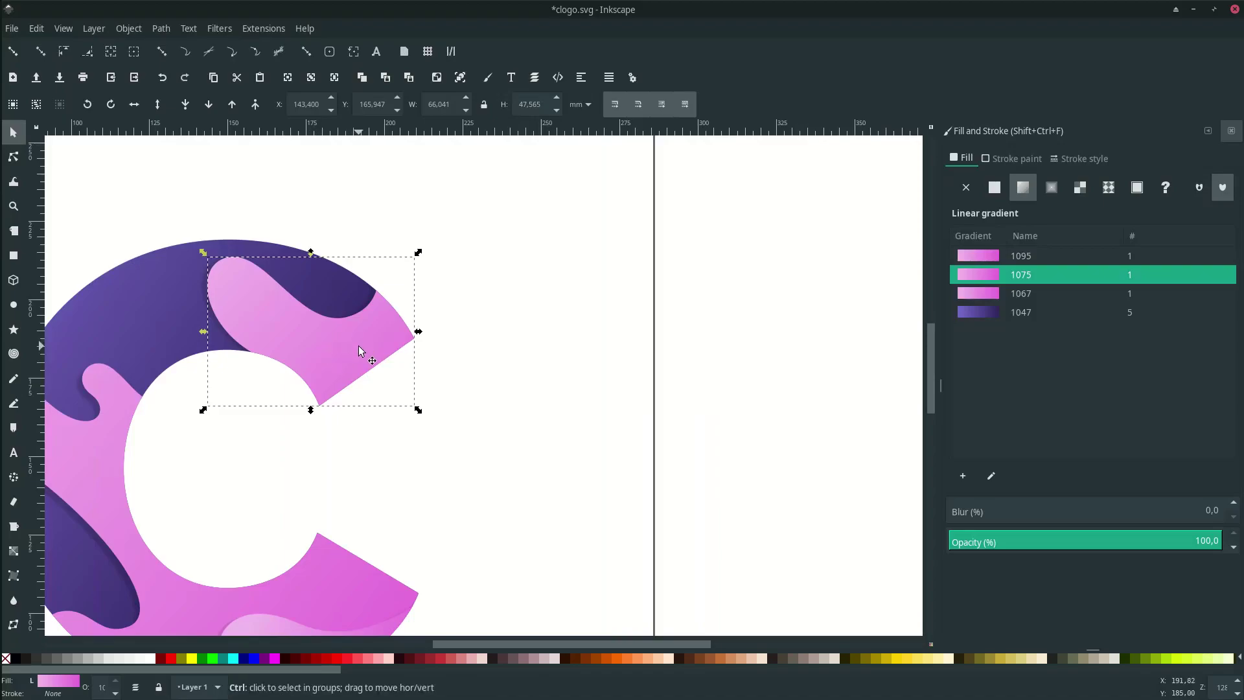
pyautogui.hotkey('ctrl', 'd')
pyautogui.moveTo(358, 347); pyautogui.dragTo(684, 388)
pyautogui.press('Escape')
pyautogui.click(344, 352)
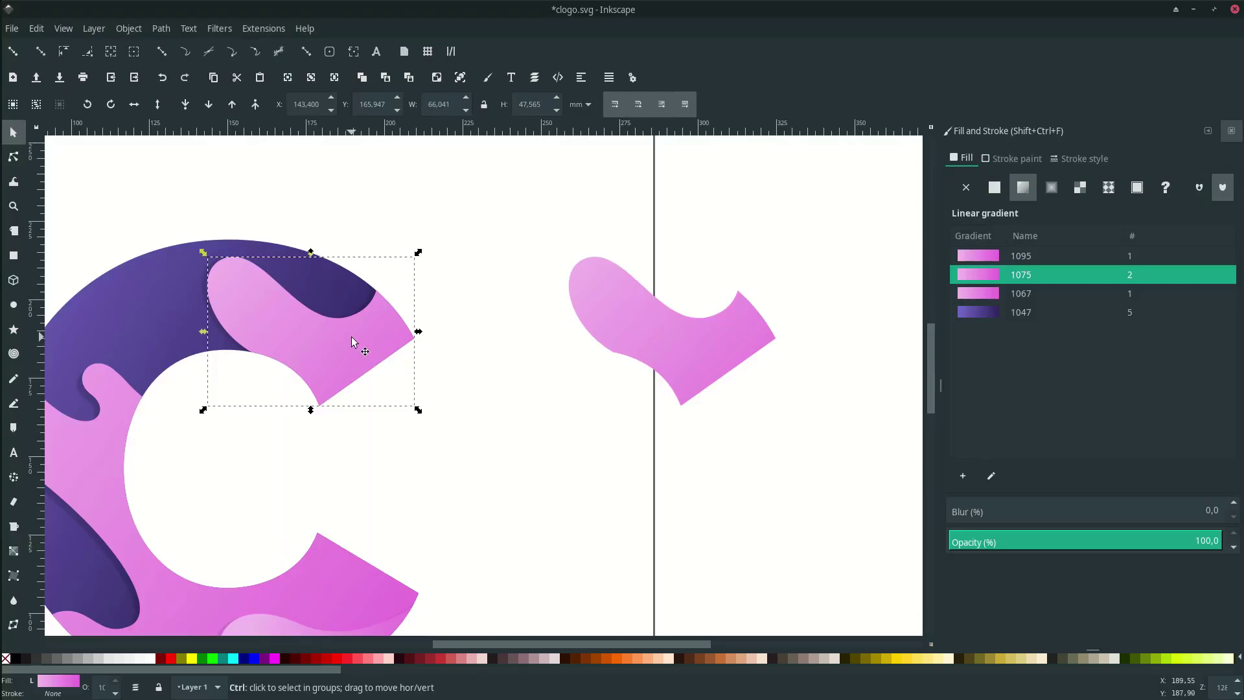
pyautogui.hotkey('ctrl', 'd')
pyautogui.moveTo(351, 336); pyautogui.dragTo(728, 338)
pyautogui.scroll(1, 727, 339)
pyautogui.hscroll(4, 727, 338)
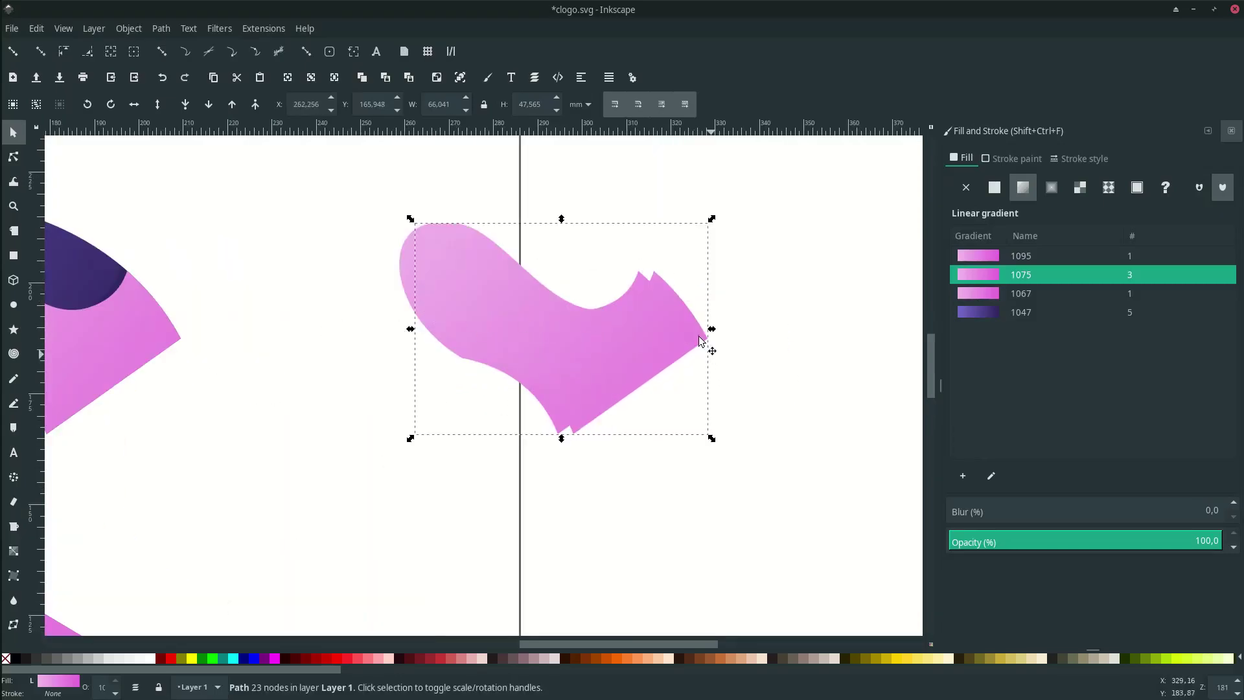
# Fill the front duplicate white and position it about 2.2 mm right and 1 mm above the pink copy.
pyautogui.click(153, 658)
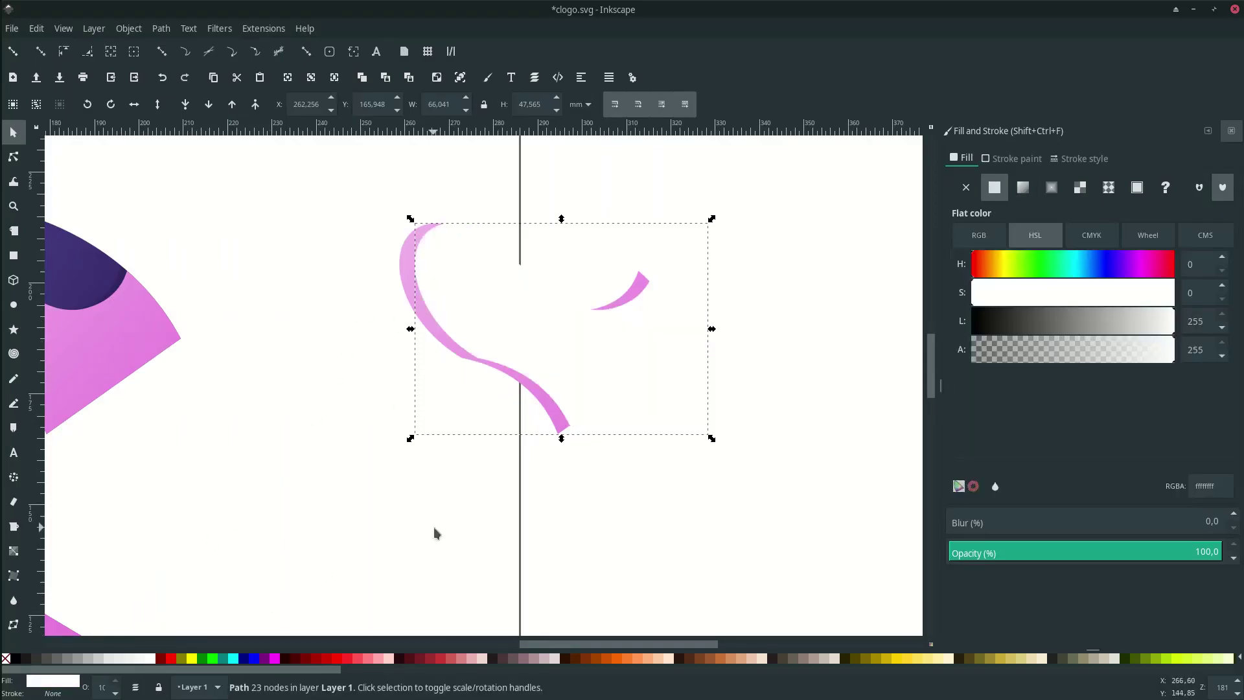
pyautogui.click(434, 528)
pyautogui.moveTo(557, 345); pyautogui.dragTo(560, 345)
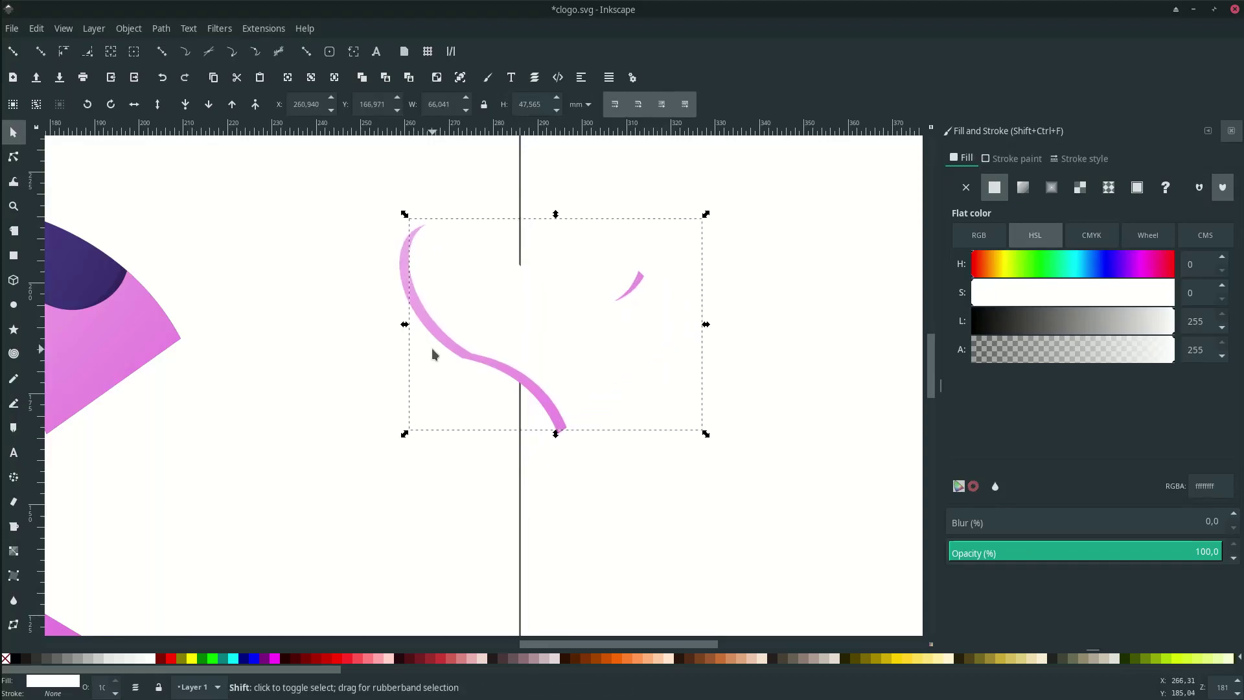
# Subtract the white duplicate from the pink copy with Difference to leave a thin curved rim.
pyautogui.keyDown('shift'); pyautogui.click(400, 267); pyautogui.keyUp('shift')
pyautogui.click(161, 28)
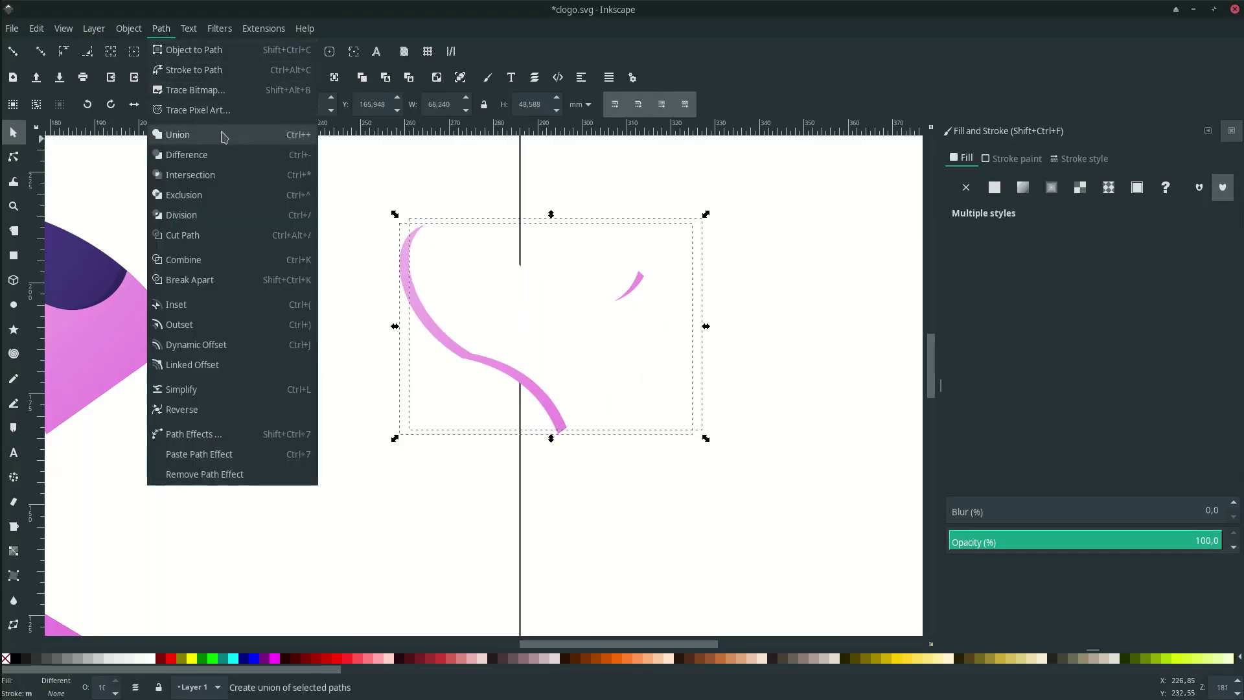
pyautogui.click(235, 154)
pyautogui.scroll(-1, 361, 289)
pyautogui.scroll(1, 409, 270)
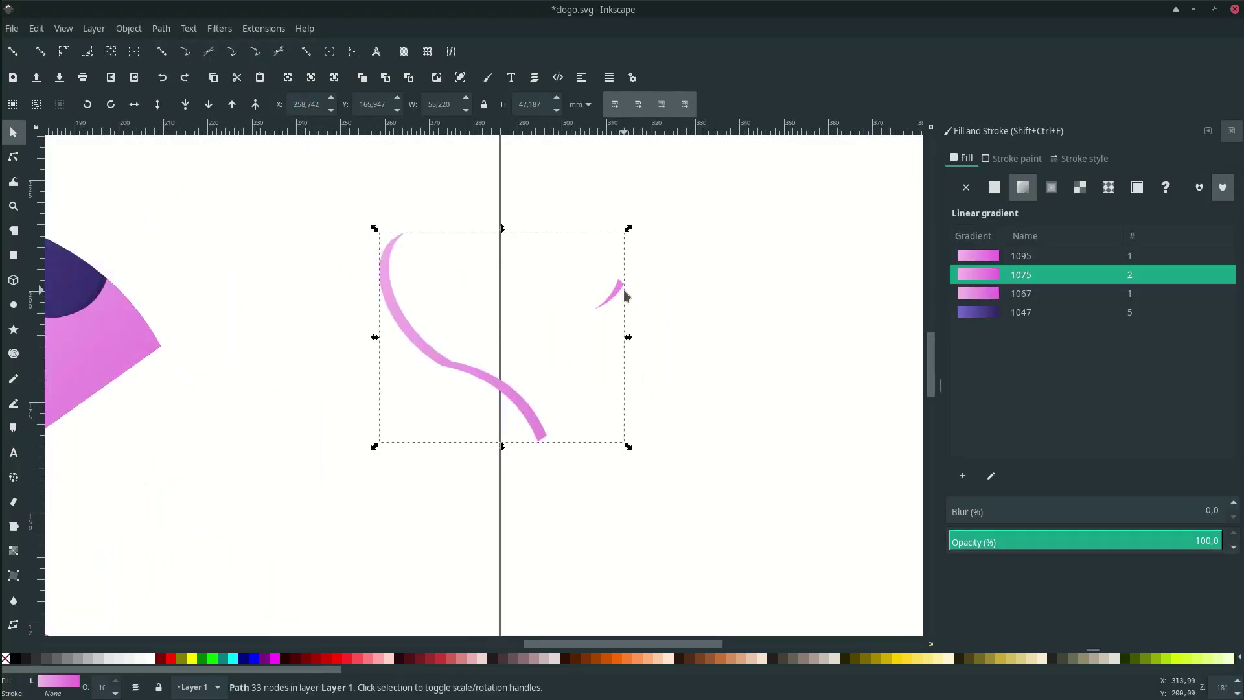
# Delete the nodes of the small detached sliver at the upper right of the rim path.
pyautogui.press('n')
pyautogui.moveTo(566, 249); pyautogui.dragTo(654, 330)
pyautogui.press('Delete')
pyautogui.press('s')
pyautogui.scroll(-1, 655, 332)
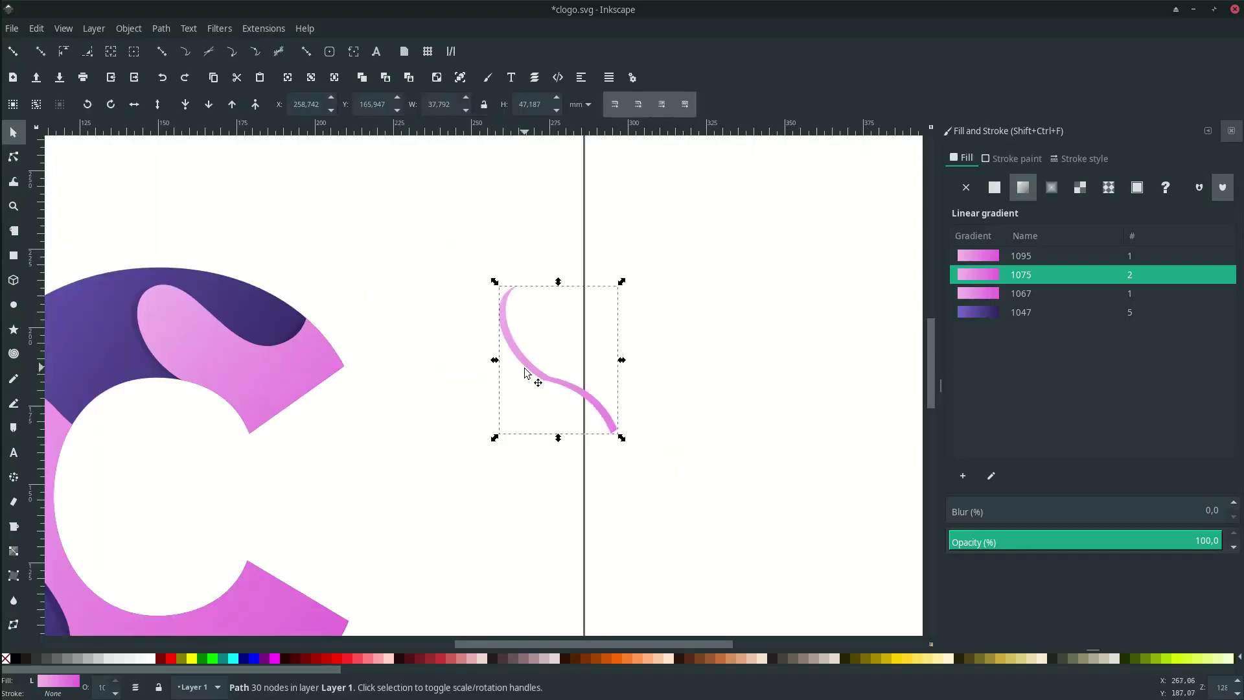
# Move the thin rim onto the pink shape at the C's upper end and fill it white.
pyautogui.scroll(1, 591, 398)
pyautogui.moveTo(591, 398); pyautogui.dragTo(284, 398)
pyautogui.hscroll(-6, 286, 399)
pyautogui.hscroll(-2, 286, 402)
pyautogui.moveTo(536, 398); pyautogui.dragTo(353, 398)
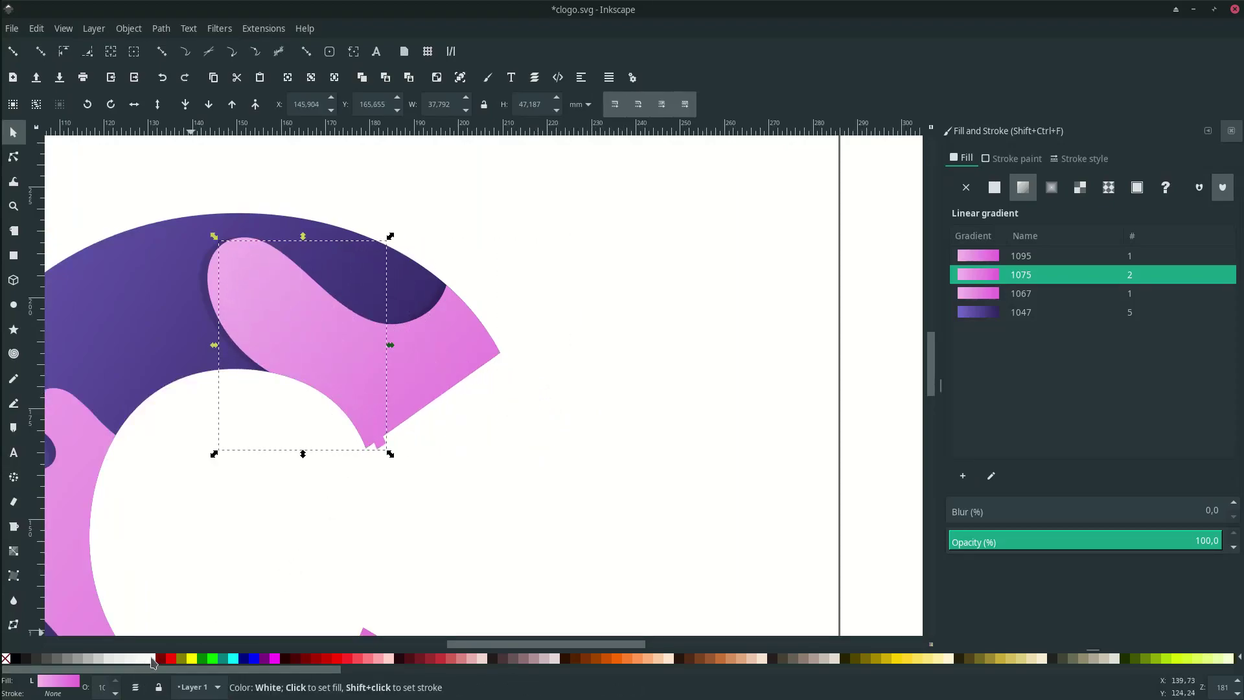
pyautogui.click(152, 659)
pyautogui.scroll(3, 278, 345)
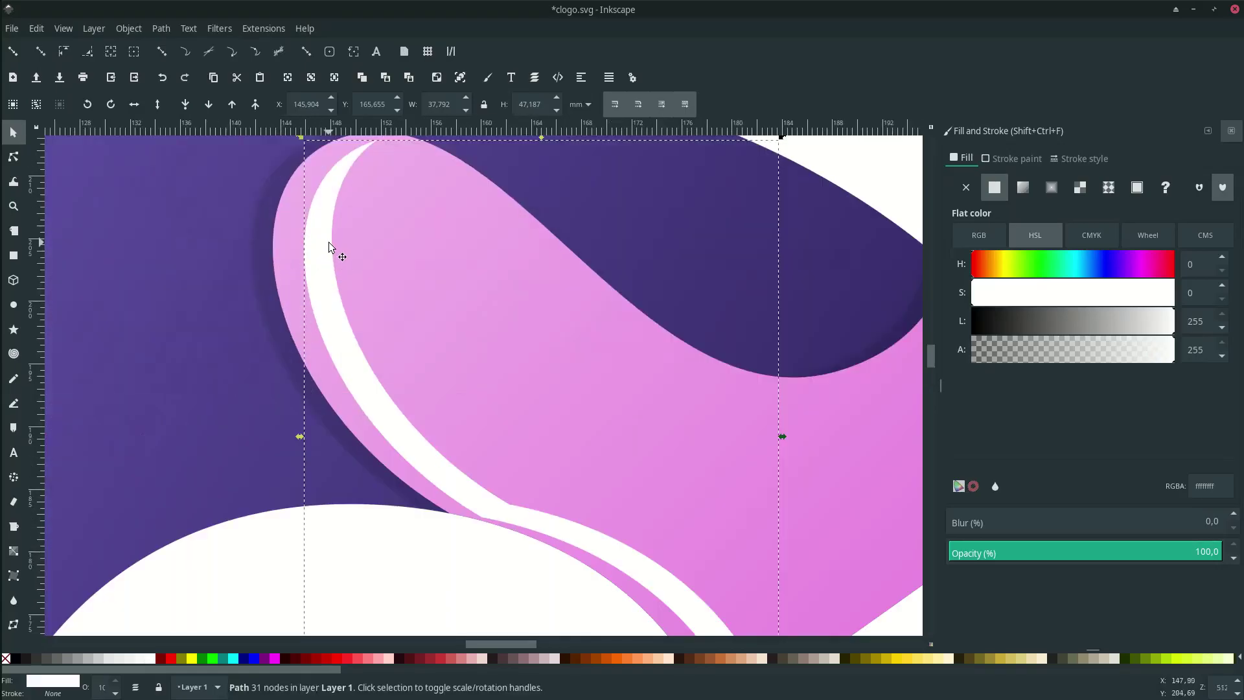
# Enable snapping and align the white rim exactly with the lower-left edge of the upper pink shape.
pyautogui.moveTo(328, 242); pyautogui.dragTo(294, 237)
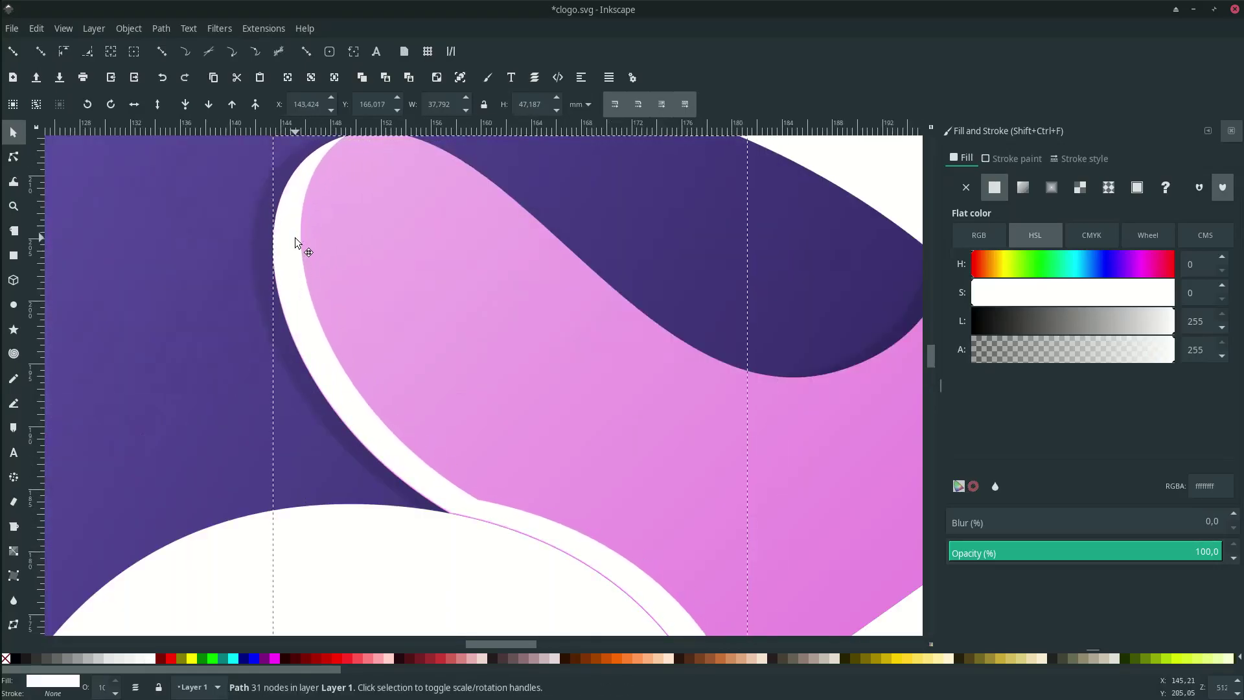
pyautogui.click(13, 52)
pyautogui.scroll(-4, 378, 357)
pyautogui.moveTo(384, 348); pyautogui.dragTo(384, 348)
pyautogui.scroll(-2, 408, 375)
pyautogui.click(421, 425)
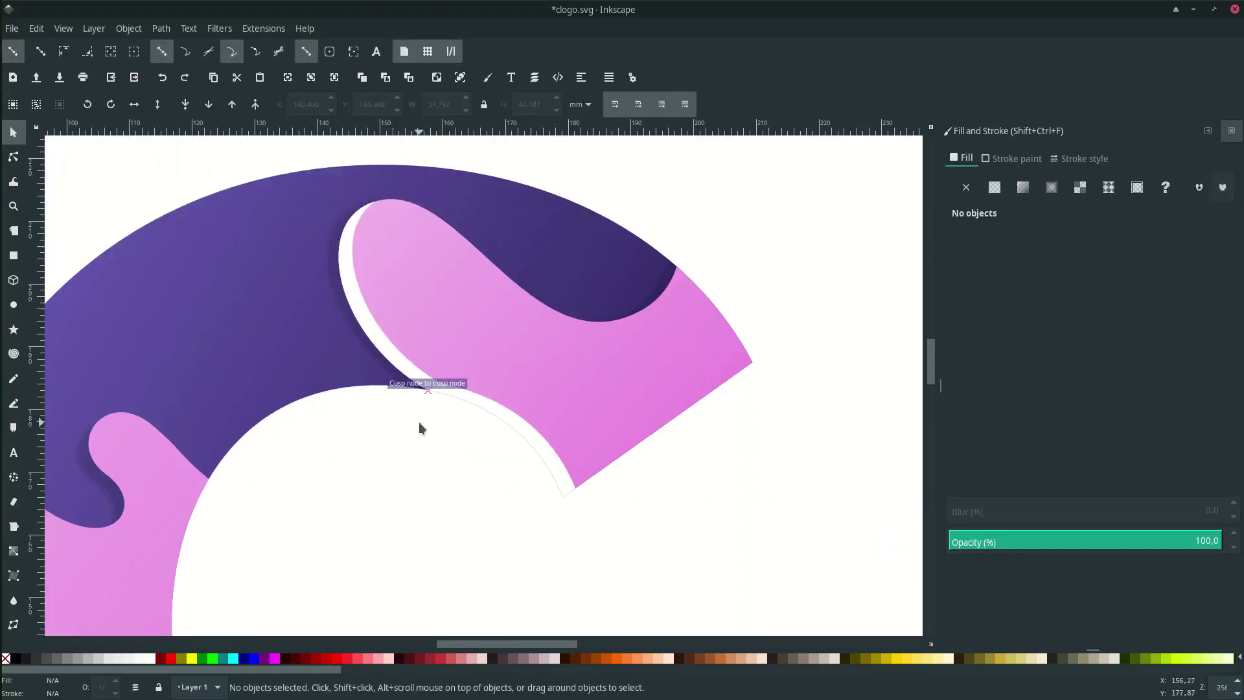
# Set the opacity of the white rim on the upper pink shape to 30%.
pyautogui.scroll(-1, 420, 423)
pyautogui.scroll(1, 475, 389)
pyautogui.click(536, 401)
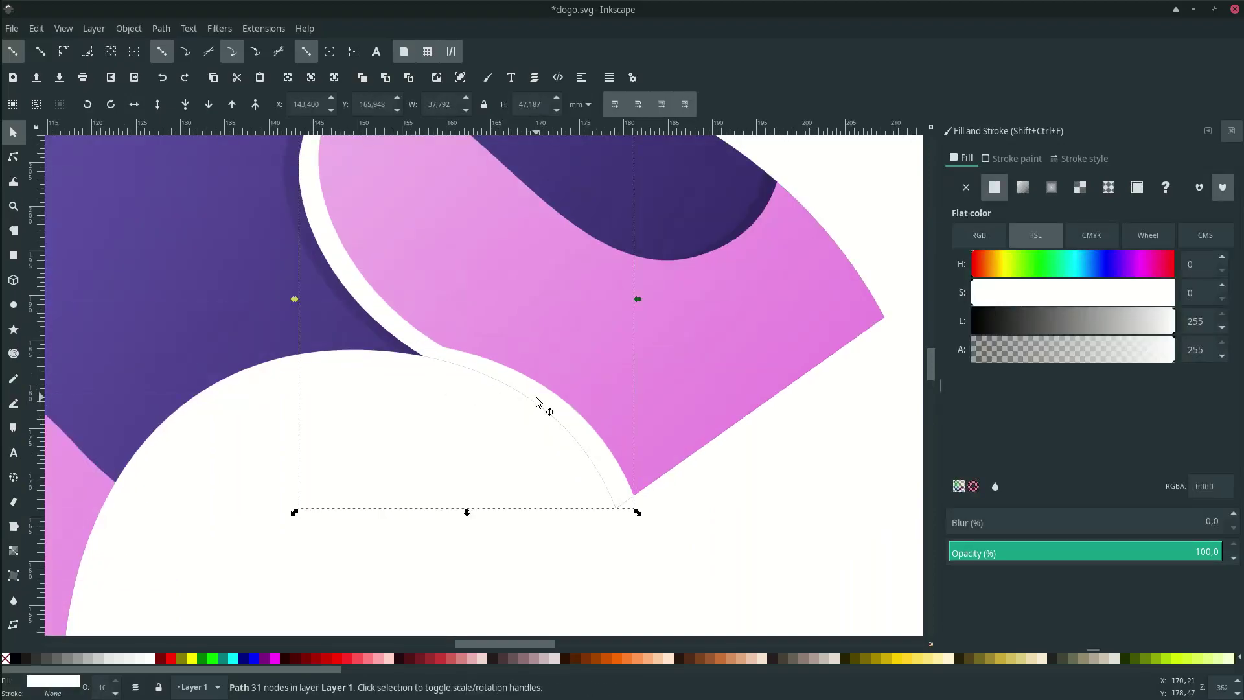
pyautogui.hscroll(-2, 473, 389)
pyautogui.scroll(2, 412, 373)
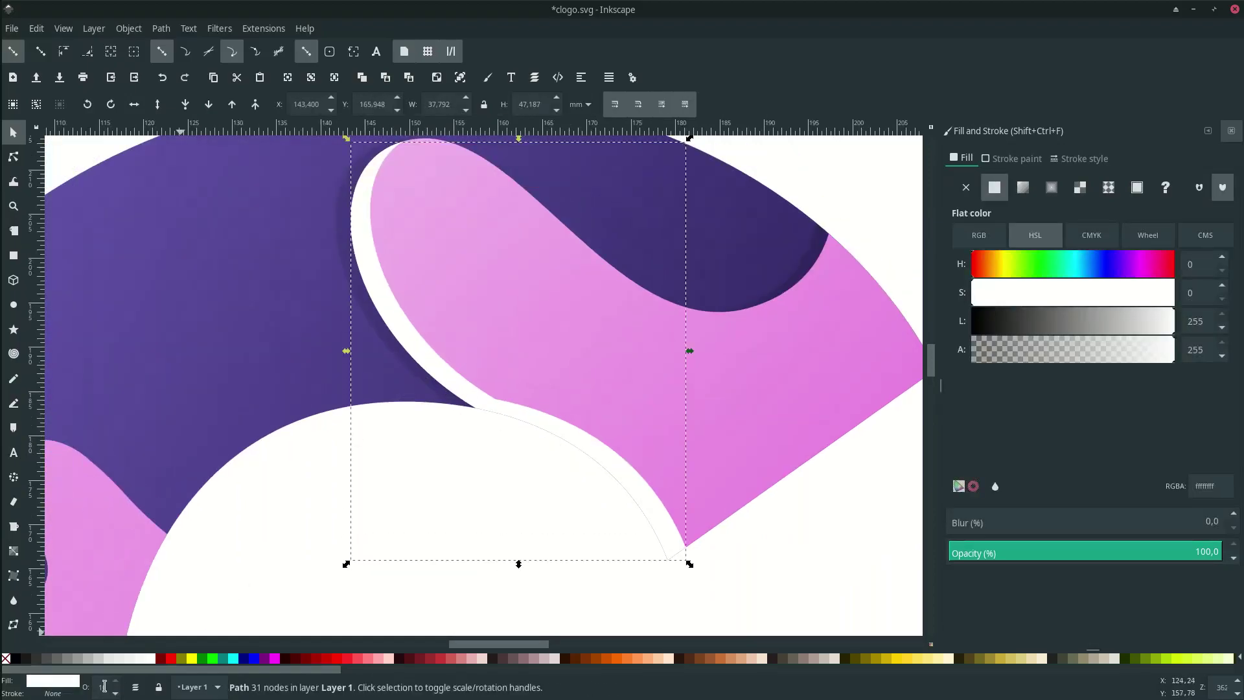
pyautogui.write('30')
pyautogui.press('Return')
pyautogui.scroll(-6, 346, 431)
pyautogui.click(551, 394)
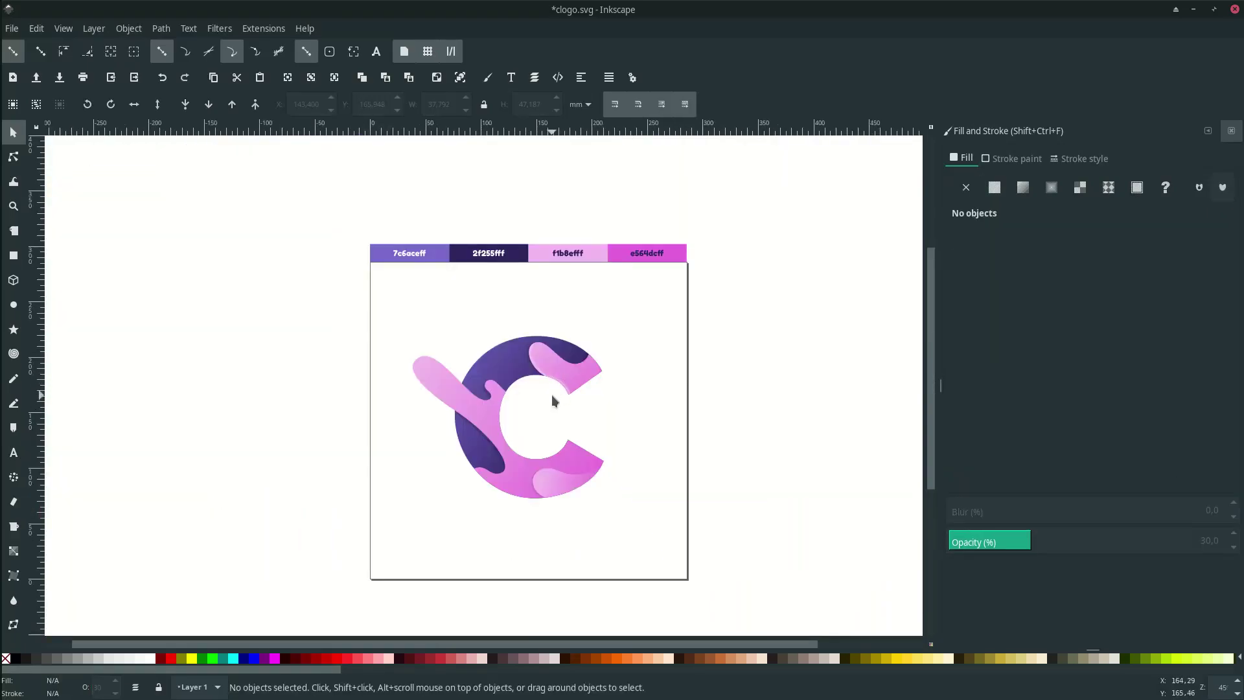
# Place two overlapping duplicates of the large pink liquid overlay to the right of the C.
pyautogui.scroll(1, 543, 380)
pyautogui.keyDown('ctrl'); pyautogui.click(465, 361); pyautogui.keyUp('ctrl')
pyautogui.hscroll(4, 465, 360)
pyautogui.hotkey('ctrl', 'd')
pyautogui.moveTo(370, 362); pyautogui.dragTo(683, 374)
pyautogui.click(328, 344)
pyautogui.hotkey('ctrl', 'd')
pyautogui.moveTo(328, 344); pyautogui.dragTo(649, 387)
pyautogui.hscroll(3, 702, 397)
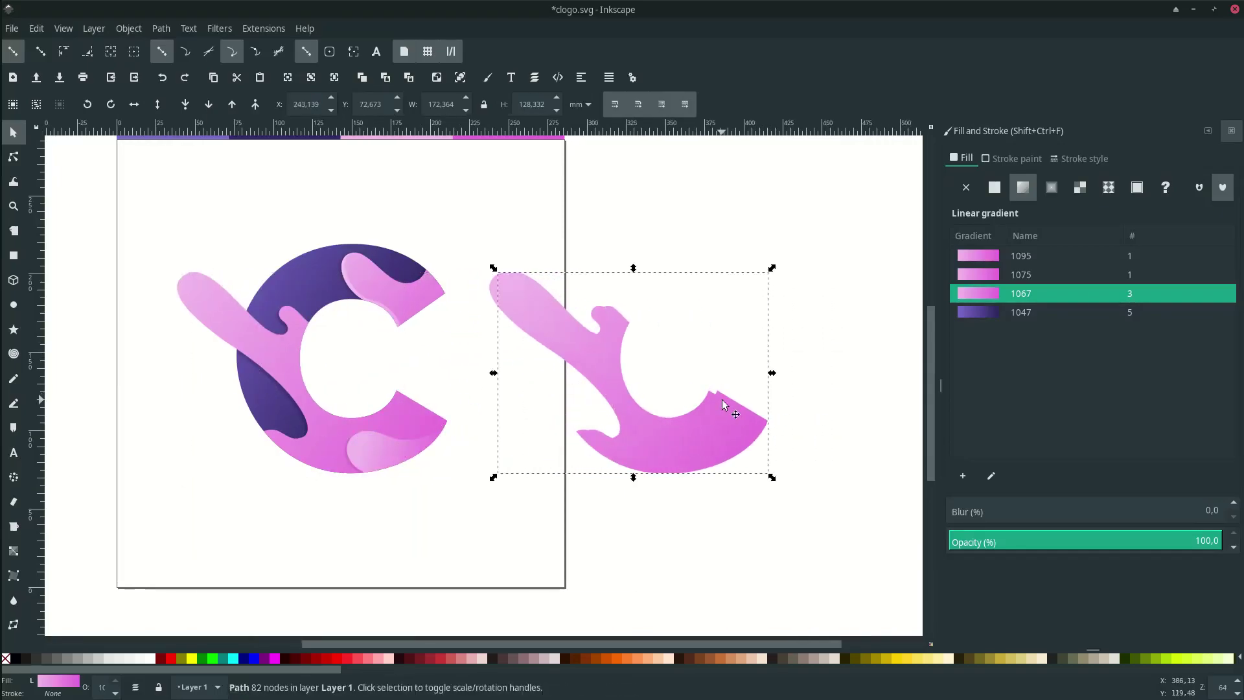
# Fill the front liquid duplicate white and position it about 2.9 mm right of the pink copy at the same height.
pyautogui.scroll(1, 722, 401)
pyautogui.click(152, 659)
pyautogui.scroll(1, 508, 289)
pyautogui.moveTo(511, 296); pyautogui.dragTo(502, 300)
pyautogui.scroll(-3, 533, 324)
pyautogui.hscroll(-1, 528, 408)
pyautogui.scroll(1, 553, 330)
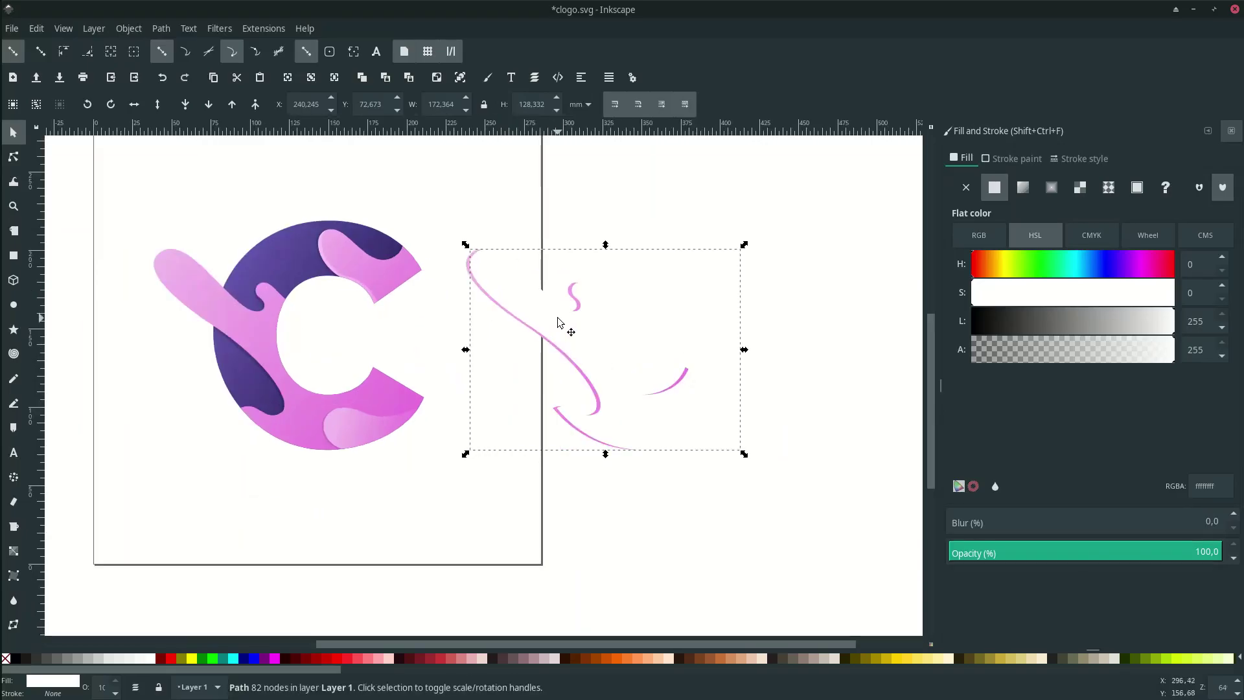
# Subtract the white liquid duplicate from the pink one with Difference, keeping only the thin edge strips.
pyautogui.scroll(2, 561, 323)
pyautogui.keyDown('shift'); pyautogui.click(561, 369); pyautogui.keyUp('shift')
pyautogui.click(161, 28)
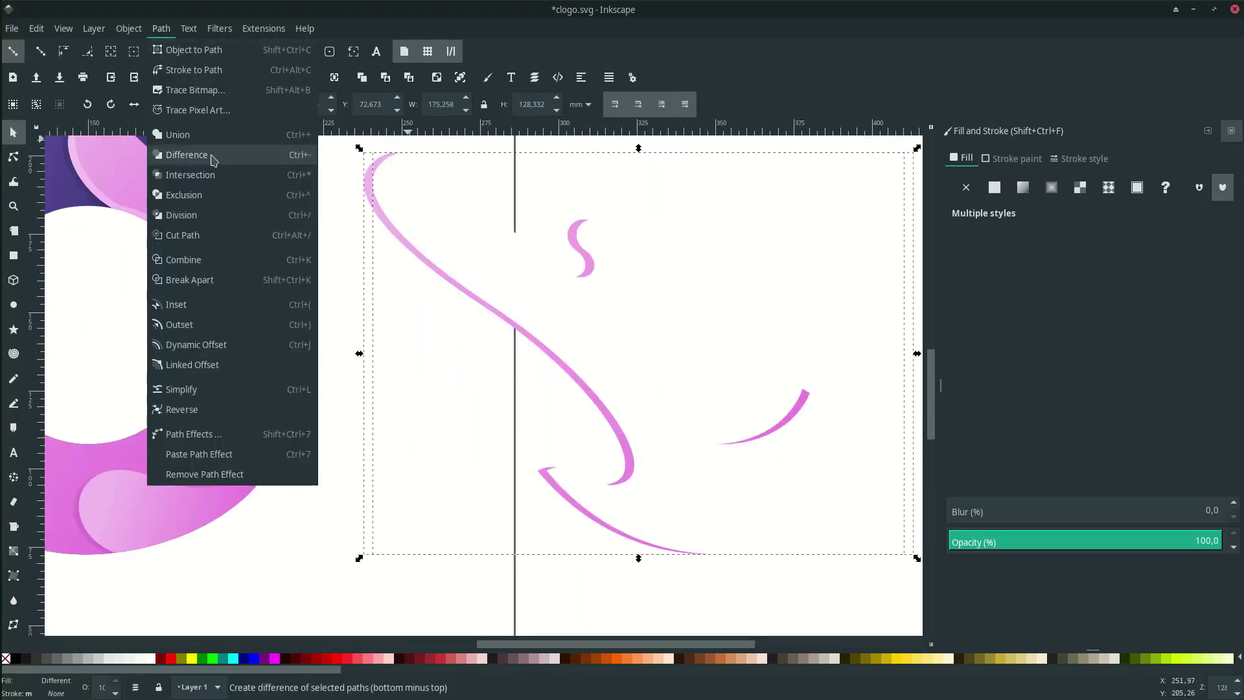
pyautogui.click(211, 156)
pyautogui.scroll(-2, 591, 309)
# Move the edge strips back onto the large liquid overlay and fill them white.
pyautogui.click(605, 359)
pyautogui.moveTo(562, 327); pyautogui.dragTo(289, 308)
pyautogui.hscroll(-1, 293, 309)
pyautogui.scroll(2, 312, 303)
pyautogui.hscroll(-7, 352, 303)
pyautogui.moveTo(470, 300); pyautogui.dragTo(401, 296)
pyautogui.click(150, 658)
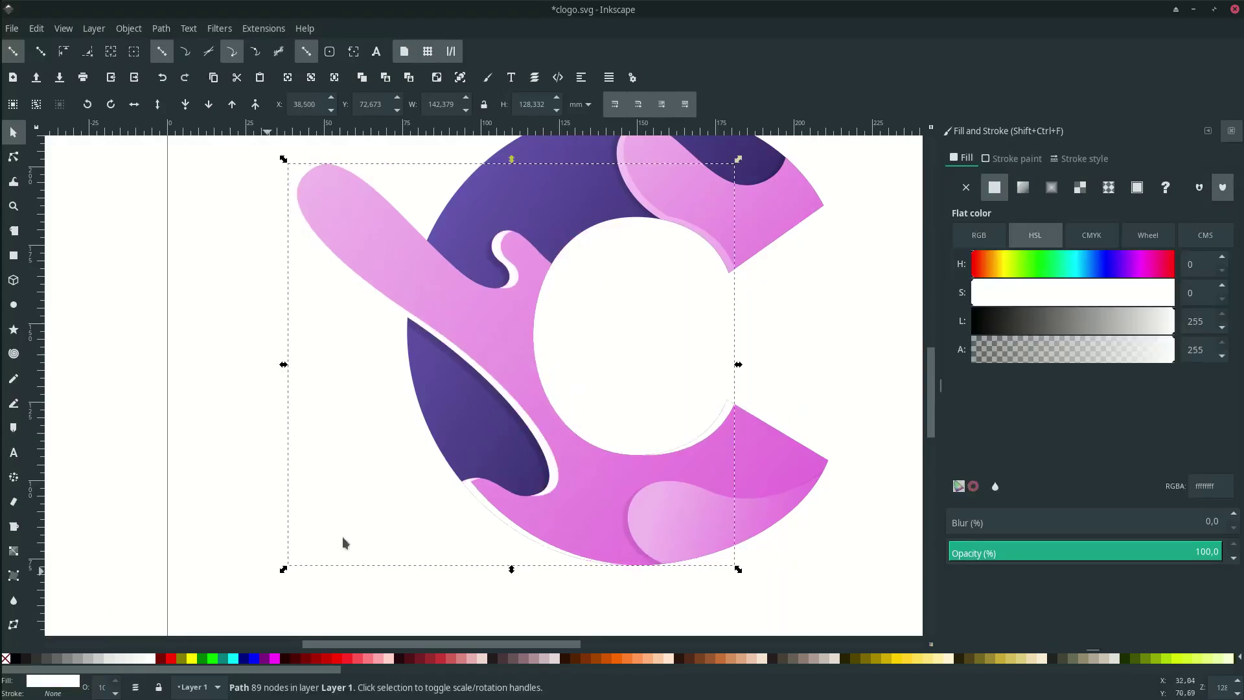
# Set the white edge strips' opacity to 30% and save the document.
pyautogui.scroll(-1, 478, 485)
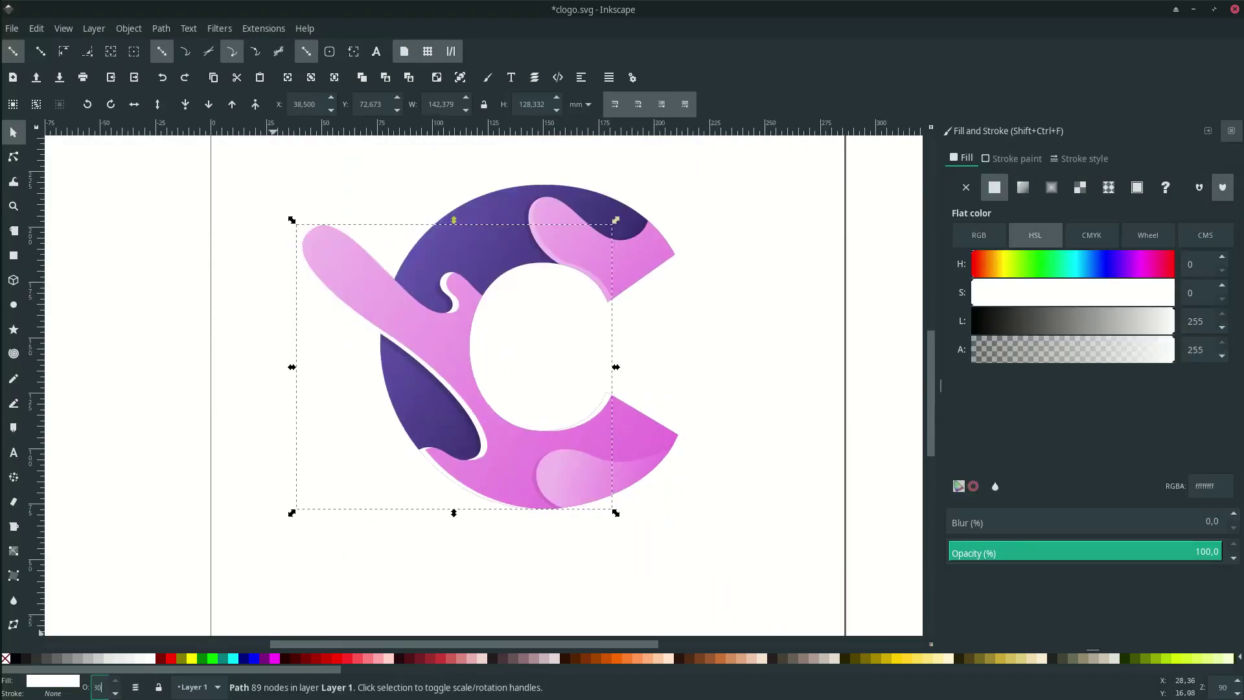
pyautogui.press('Return')
pyautogui.click(278, 550)
pyautogui.scroll(-3, 456, 523)
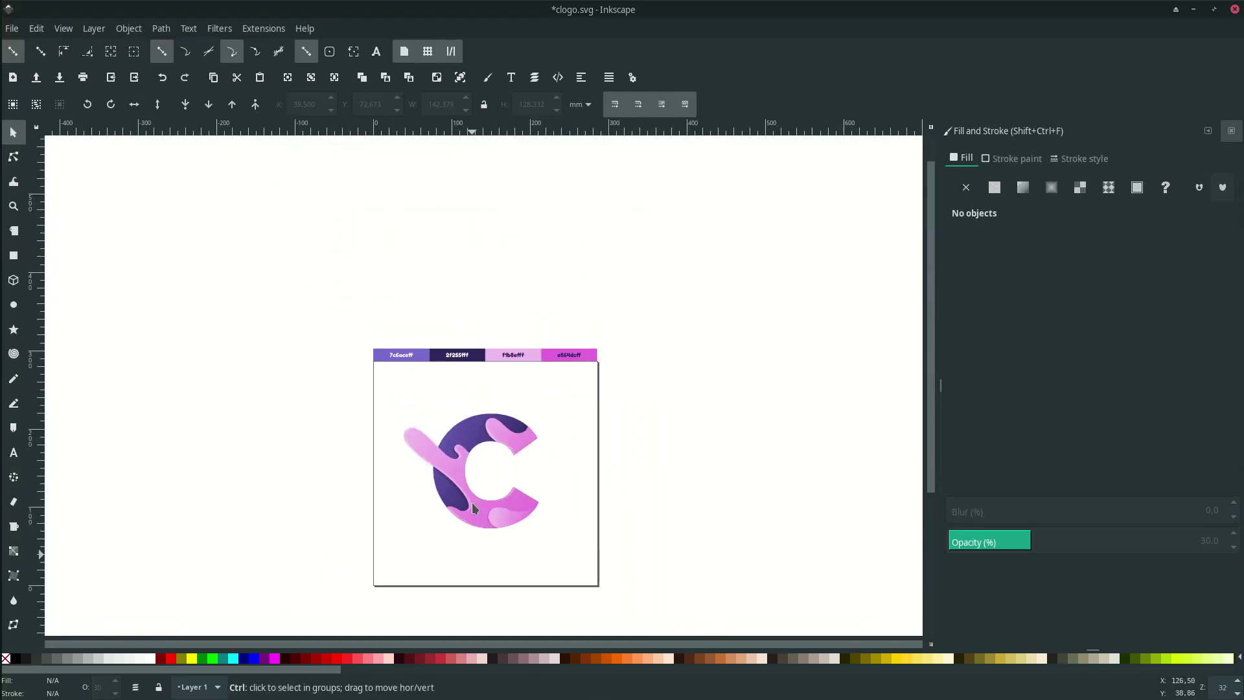
pyautogui.scroll(-1, 475, 583)
pyautogui.scroll(3, 474, 583)
pyautogui.hotkey('ctrl', 's')
pyautogui.scroll(-1, 487, 279)
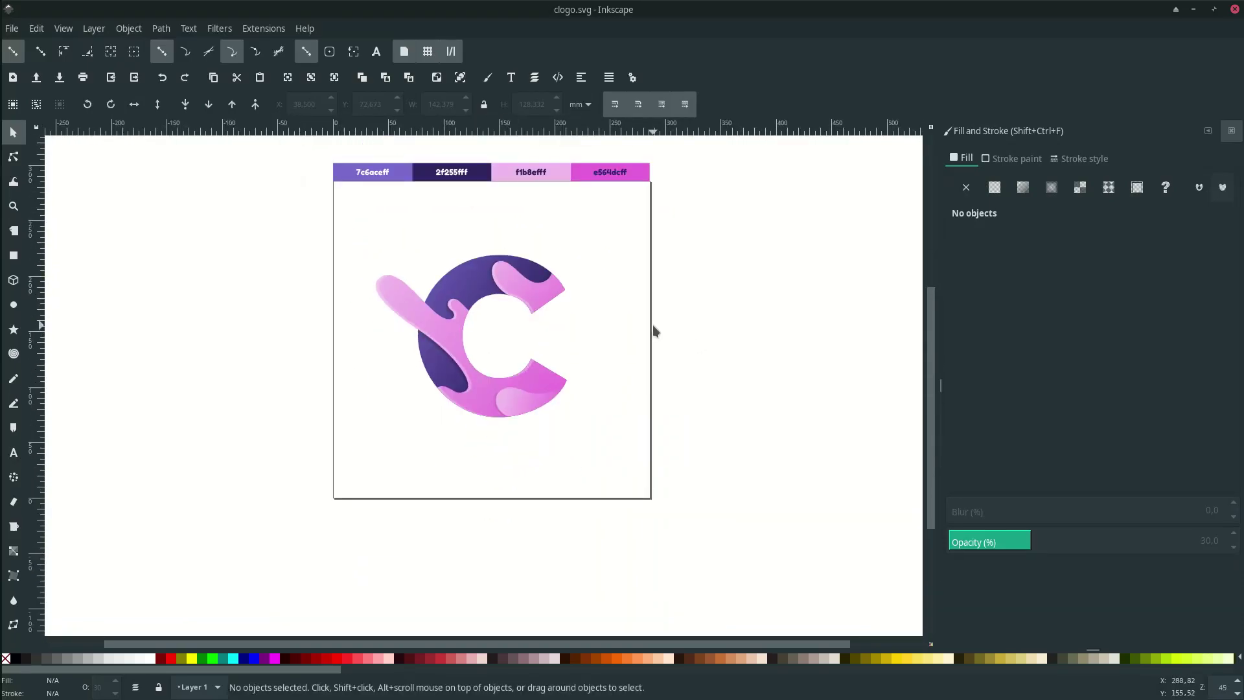
# Draw a circle of about 6.4 mm radius beside the C's upper left and fill it with pink gradient 1095.
pyautogui.click(13, 304)
pyautogui.scroll(2, 363, 281)
pyautogui.moveTo(365, 325); pyautogui.dragTo(379, 339)
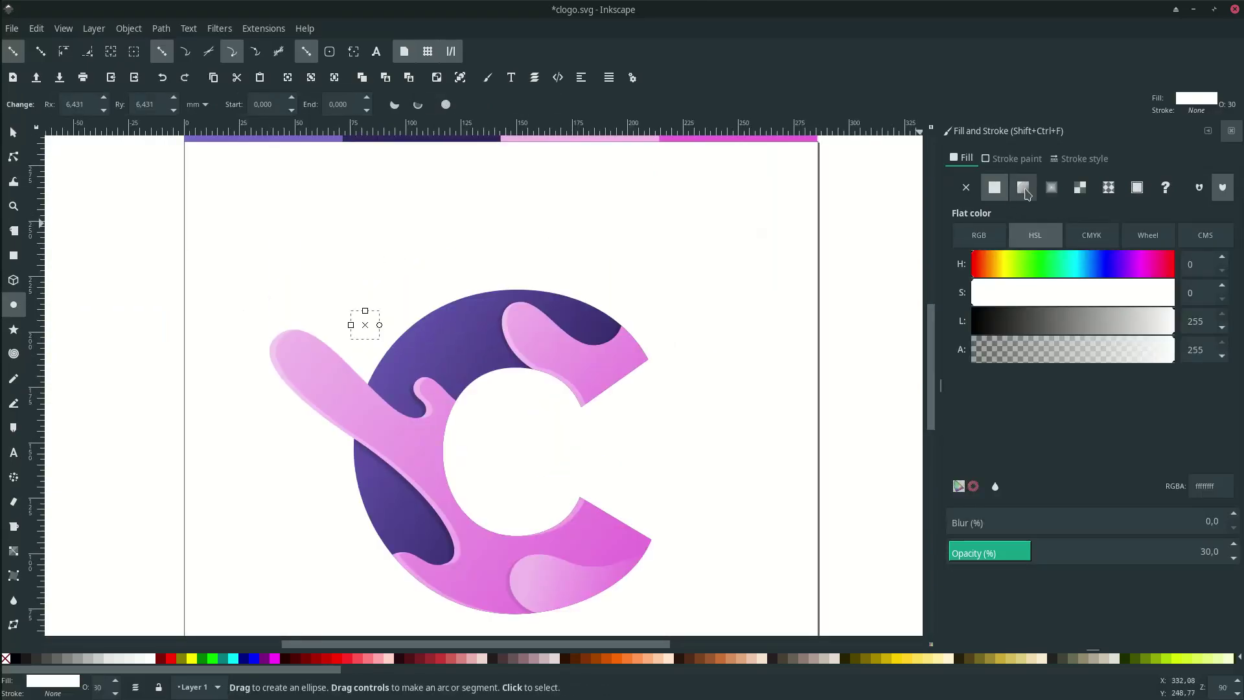
pyautogui.click(1024, 189)
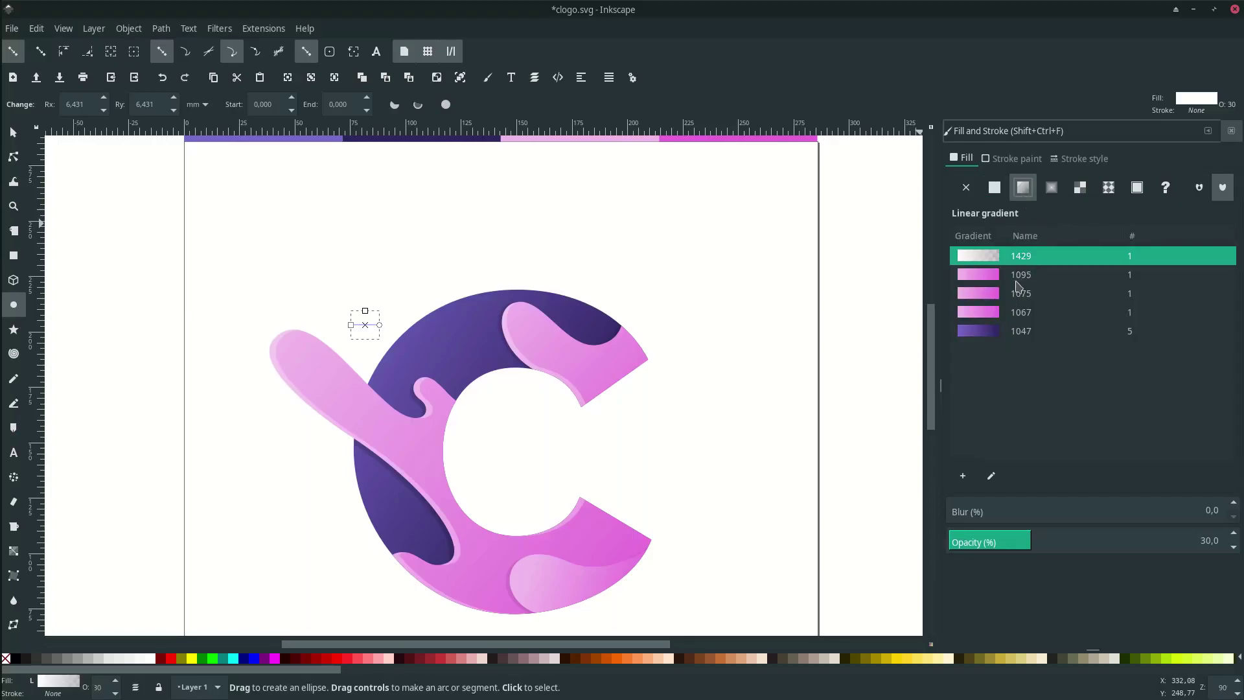
pyautogui.click(1021, 275)
pyautogui.scroll(2, 388, 327)
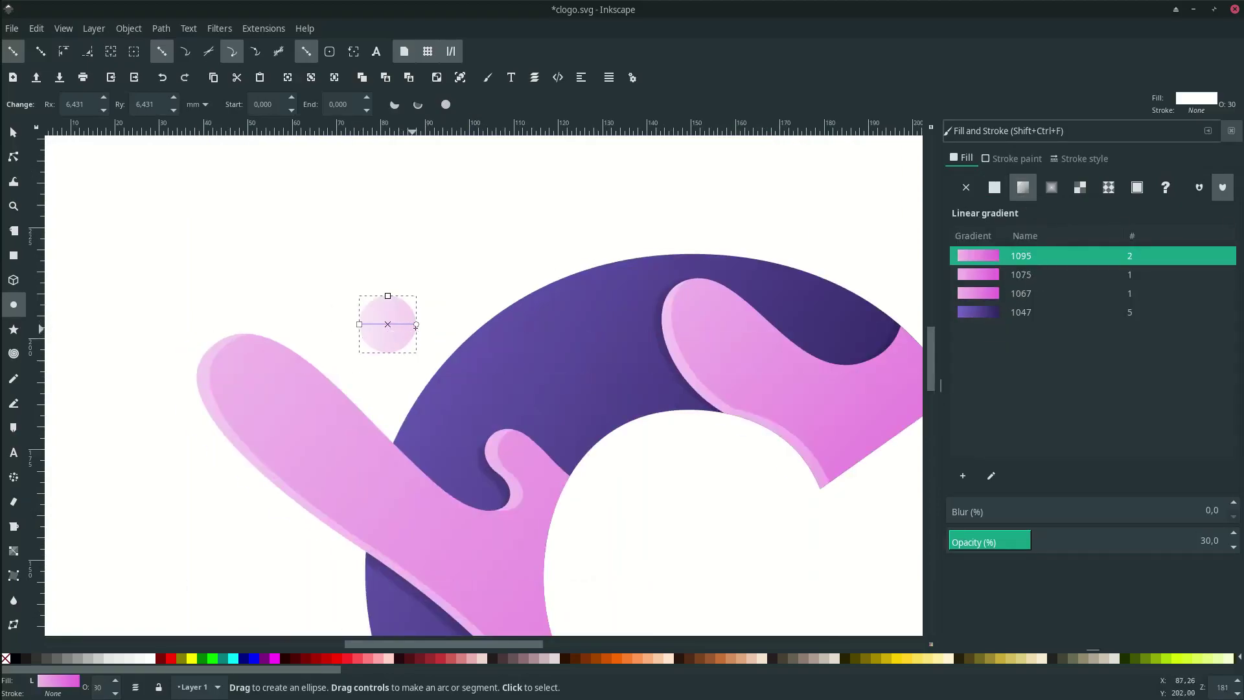
# Angle the circle's pink gradient diagonally and make the circle fully opaque and about 9.1 mm wide.
pyautogui.moveTo(416, 324); pyautogui.dragTo(427, 362)
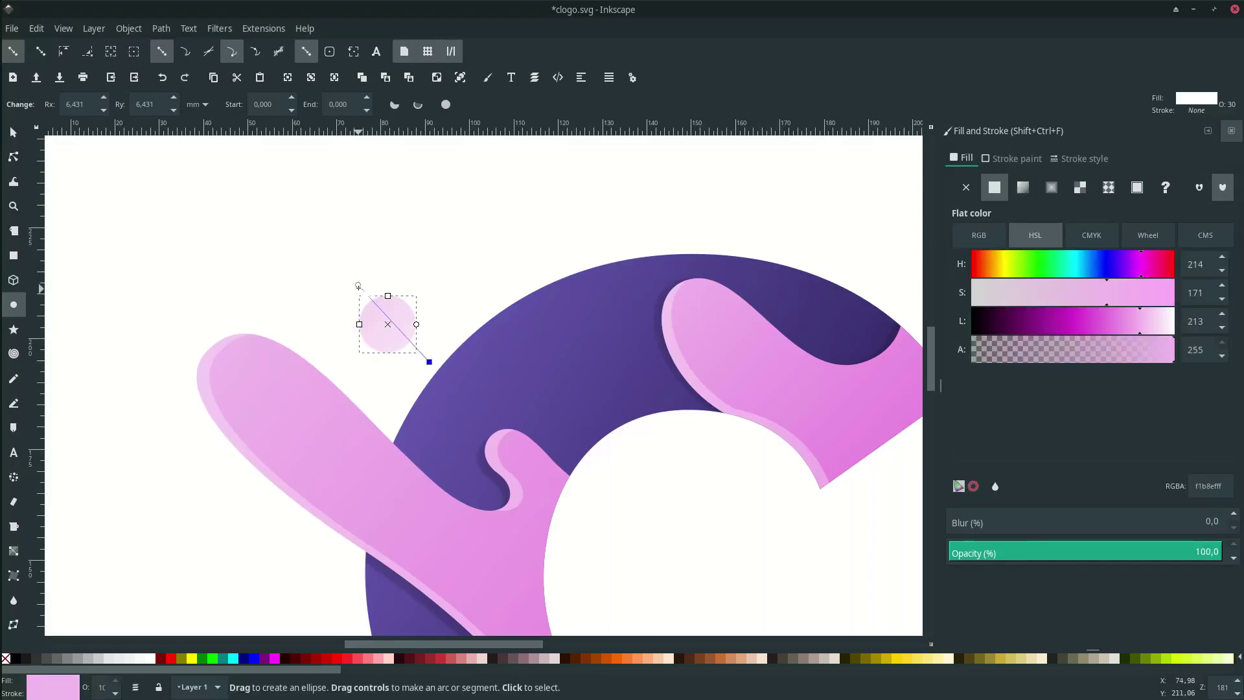
pyautogui.moveTo(358, 285); pyautogui.dragTo(378, 312)
pyautogui.press('s')
pyautogui.scroll(-4, 405, 324)
pyautogui.press('n')
pyautogui.moveTo(428, 258); pyautogui.dragTo(379, 244)
pyautogui.press('s')
pyautogui.scroll(-1, 378, 252)
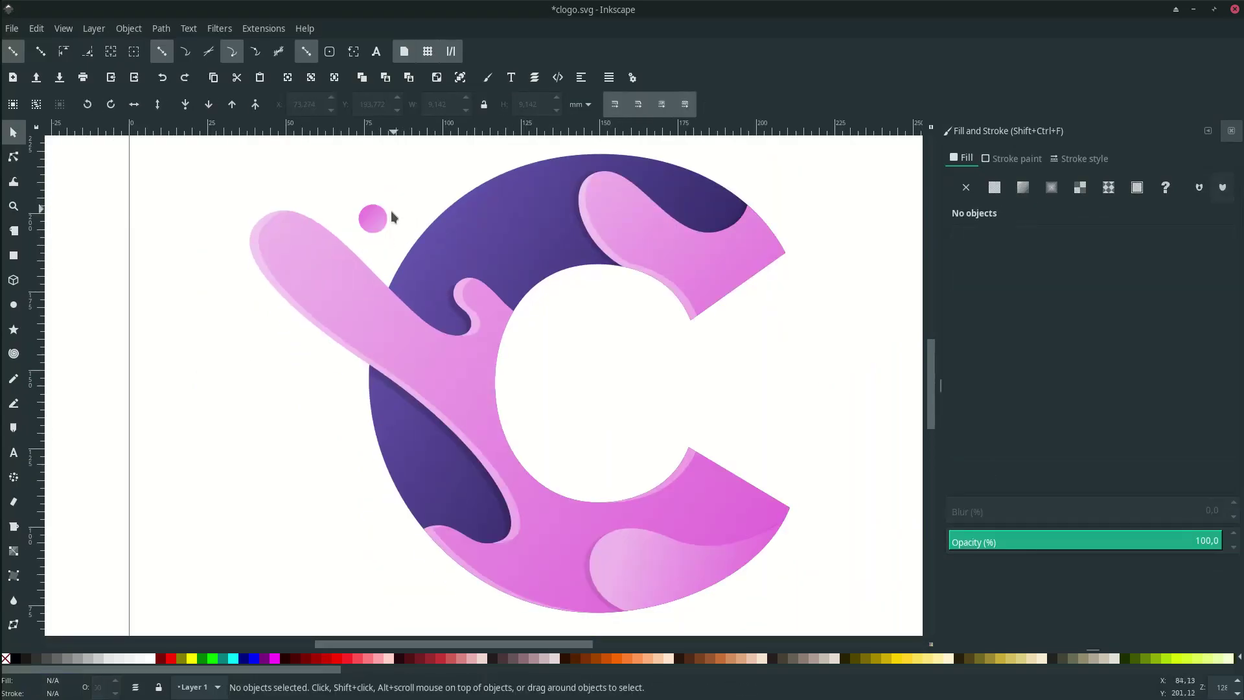
# Place a larger duplicate of the pink circle on the C's lower inner edge and shift the original slightly down and right.
pyautogui.click(382, 220)
pyautogui.press('ctrl')
pyautogui.hotkey('ctrl', 'd')
pyautogui.moveTo(381, 223); pyautogui.dragTo(569, 492)
pyautogui.moveTo(374, 218); pyautogui.dragTo(379, 227)
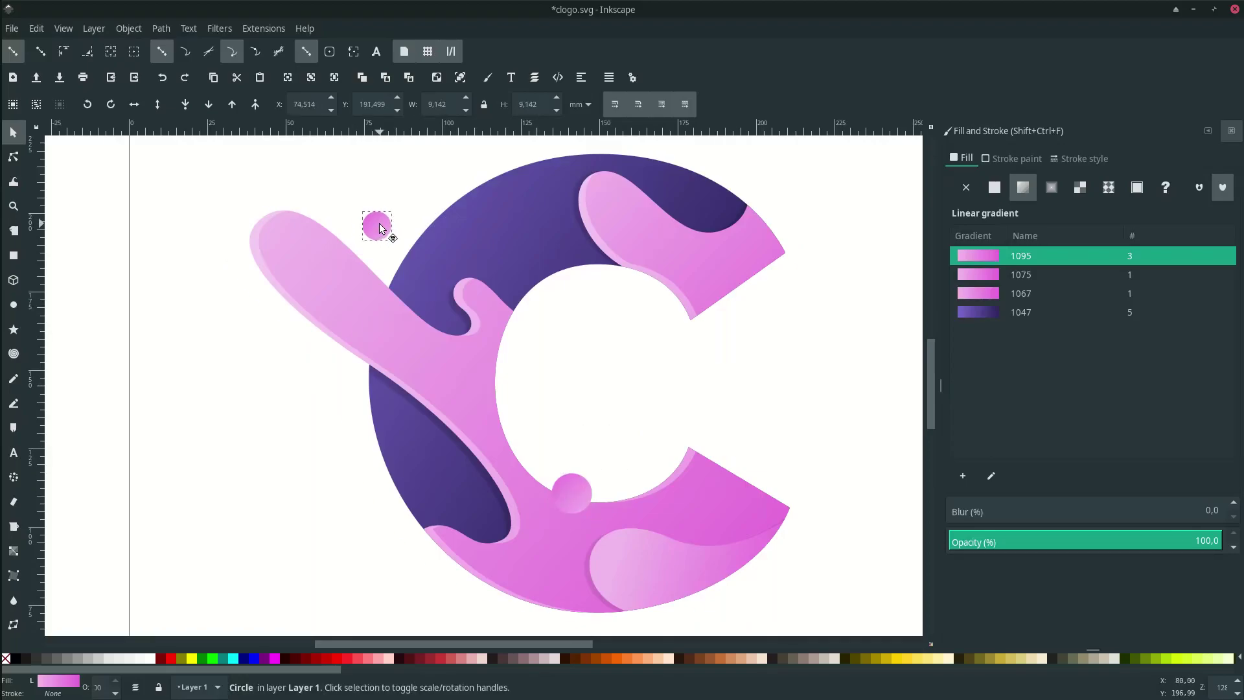
# Place a duplicate of the lower pink circle, about 11.2 mm wide, on the C's purple upper arc and shift the outer circle up and left.
pyautogui.click(578, 493)
pyautogui.hotkey('ctrl', 'd')
pyautogui.moveTo(575, 497); pyautogui.dragTo(531, 240)
pyautogui.moveTo(381, 224); pyautogui.dragTo(361, 217)
pyautogui.moveTo(535, 241)
pyautogui.mouseDown()
pyautogui.moveTo(543, 220)
pyautogui.moveTo(535, 234)
pyautogui.mouseUp()
pyautogui.scroll(-2, 569, 189)
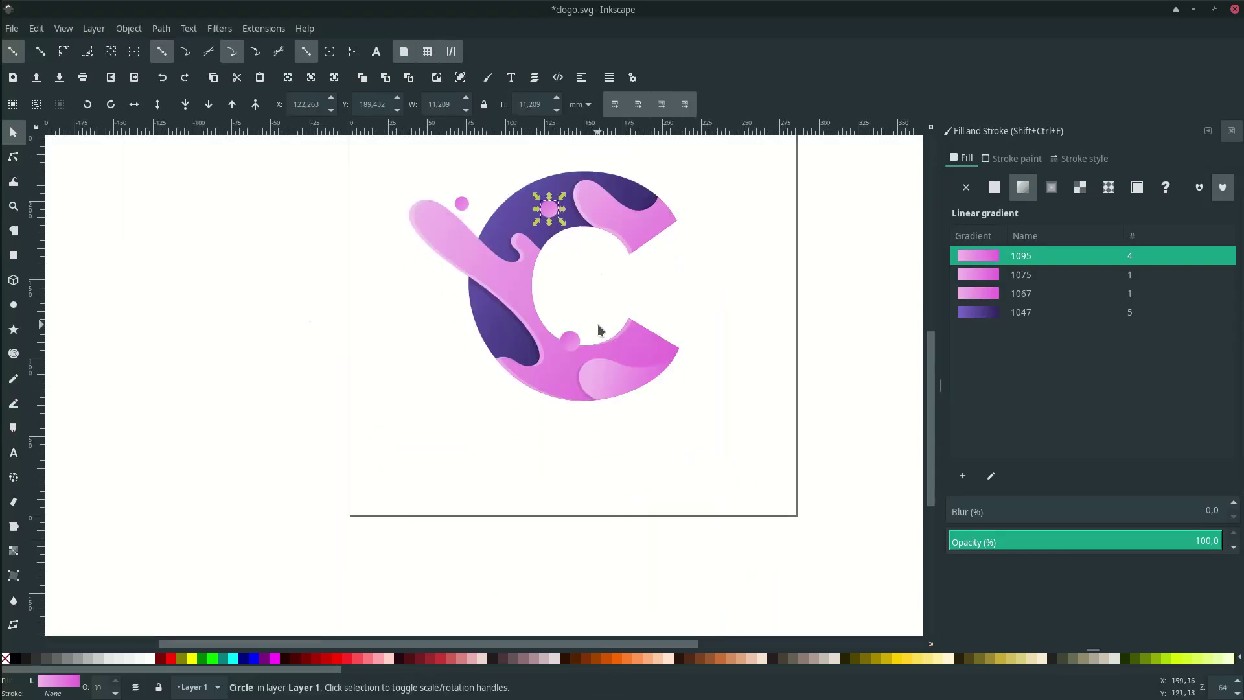
# Deselect the circle and save the document.
pyautogui.scroll(1, 597, 324)
pyautogui.click(596, 315)
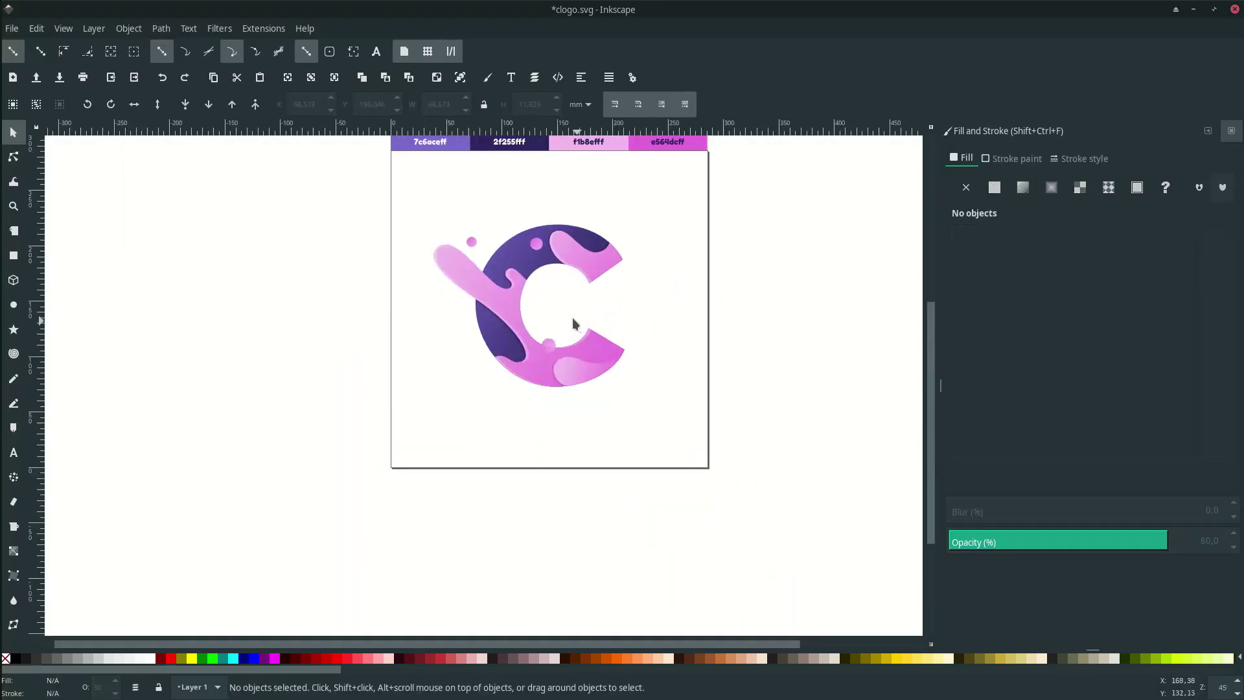
pyautogui.scroll(1, 563, 314)
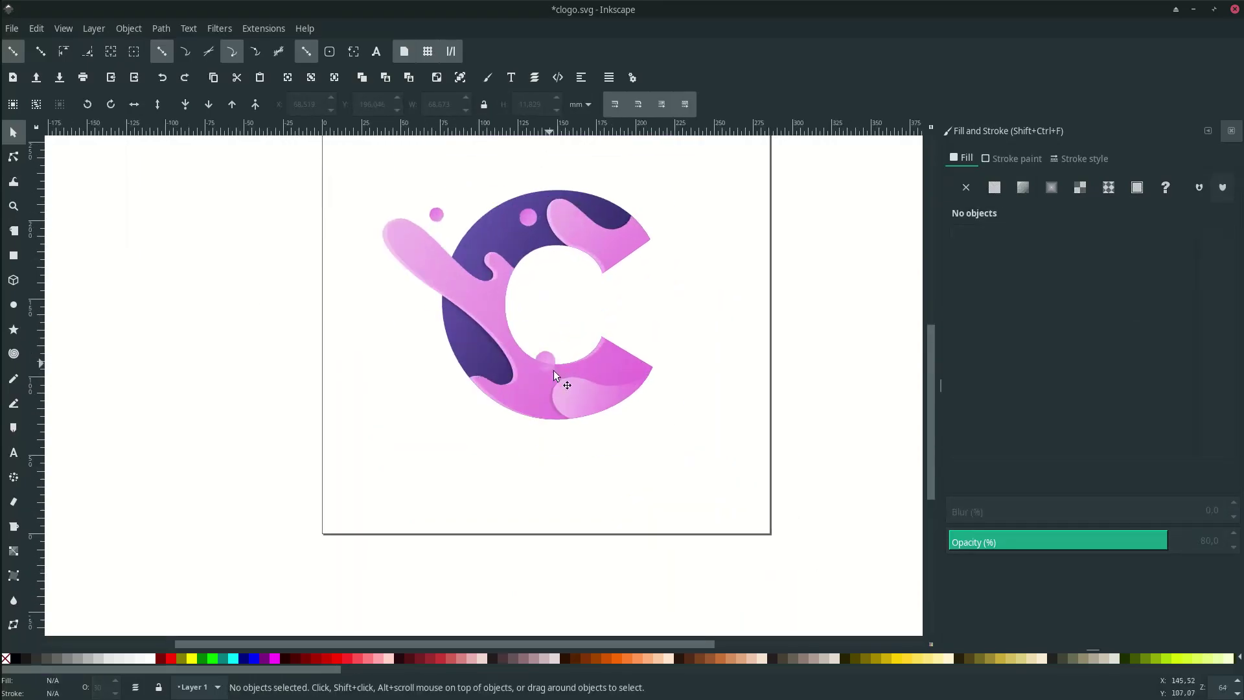
pyautogui.scroll(2, 551, 367)
pyautogui.hotkey('ctrl', 's')
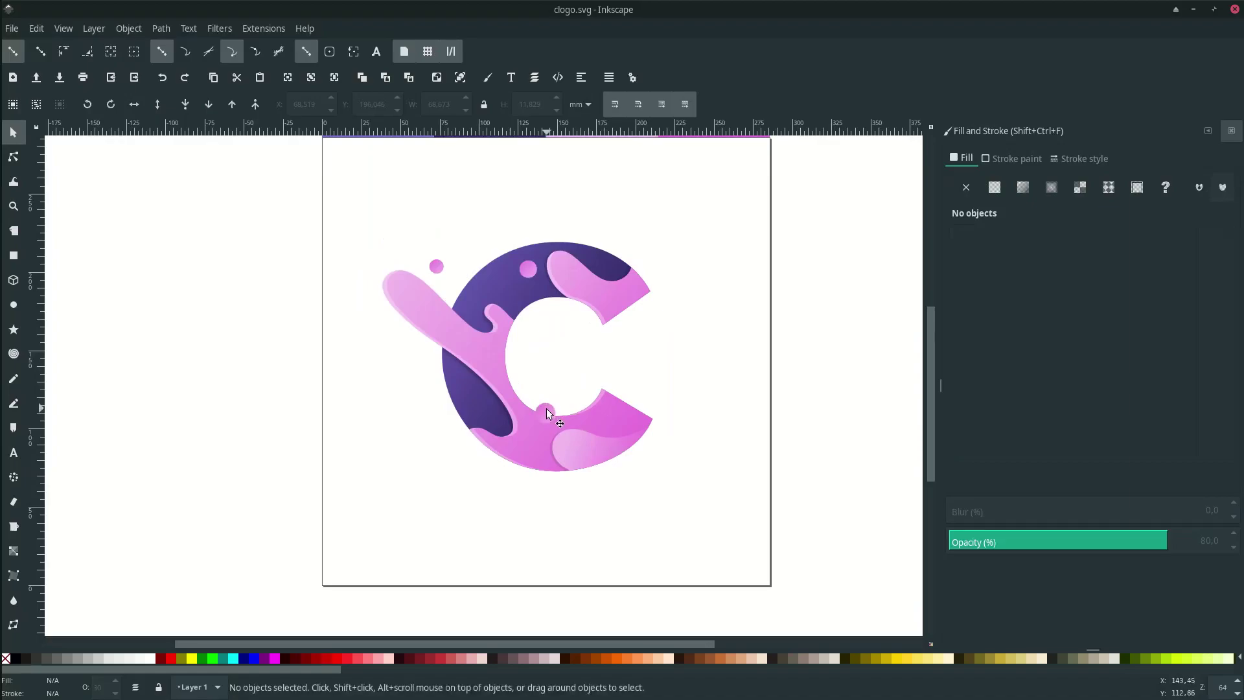
# Lower the opacity of the three pink circles to make them slightly translucent.
pyautogui.click(546, 409)
pyautogui.keyDown('shift'); pyautogui.click(523, 273); pyautogui.keyUp('shift')
pyautogui.keyDown('shift'); pyautogui.click(436, 268); pyautogui.keyUp('shift')
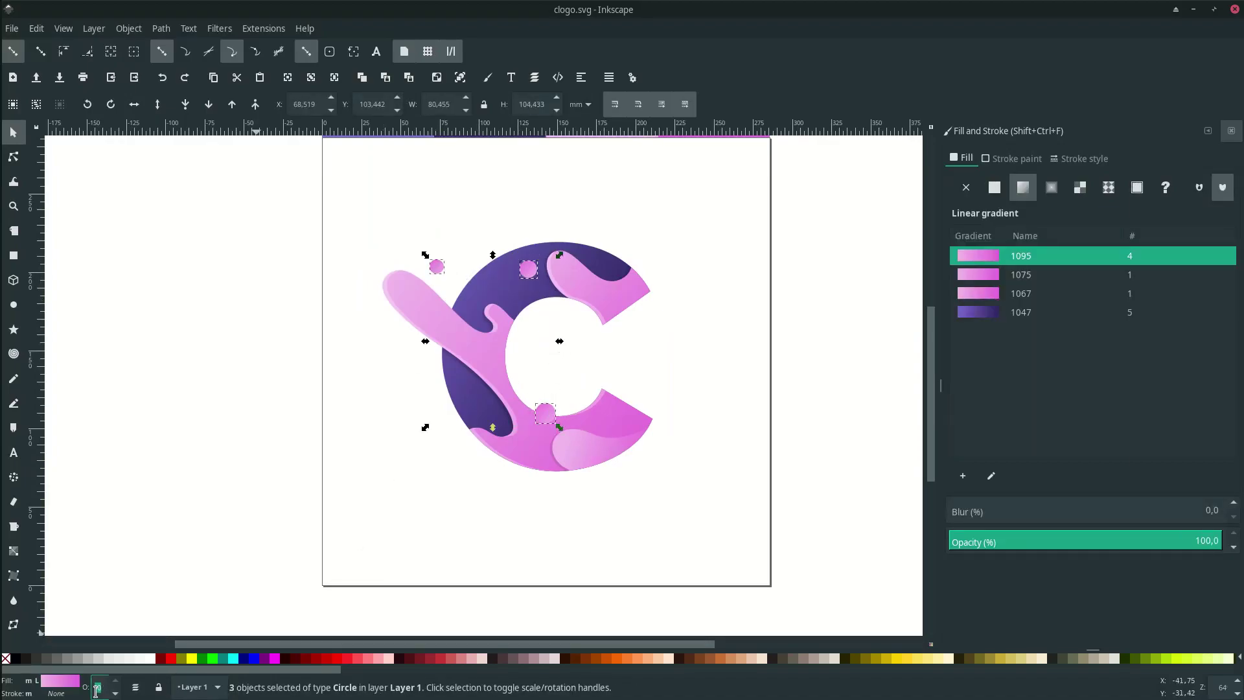
pyautogui.press('Return')
pyautogui.click(761, 383)
# Set the opacity of the large pink liquid shape to 80%.
pyautogui.scroll(1, 499, 324)
pyautogui.click(458, 362)
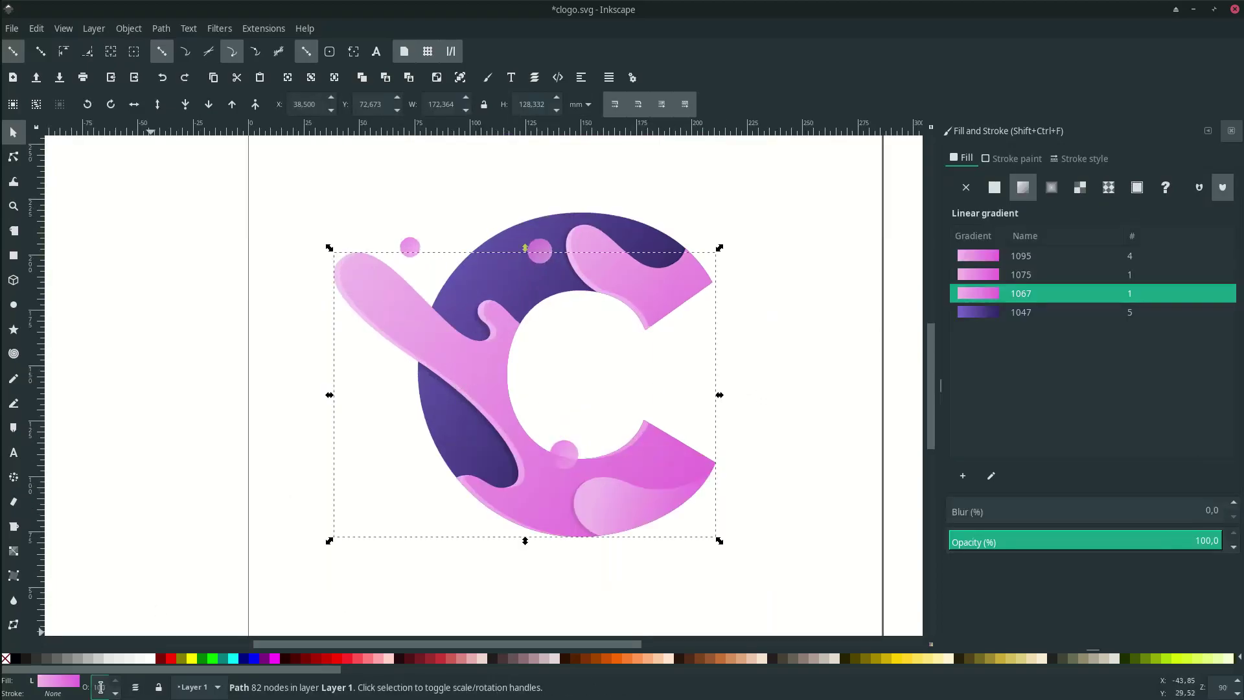
pyautogui.press('Return')
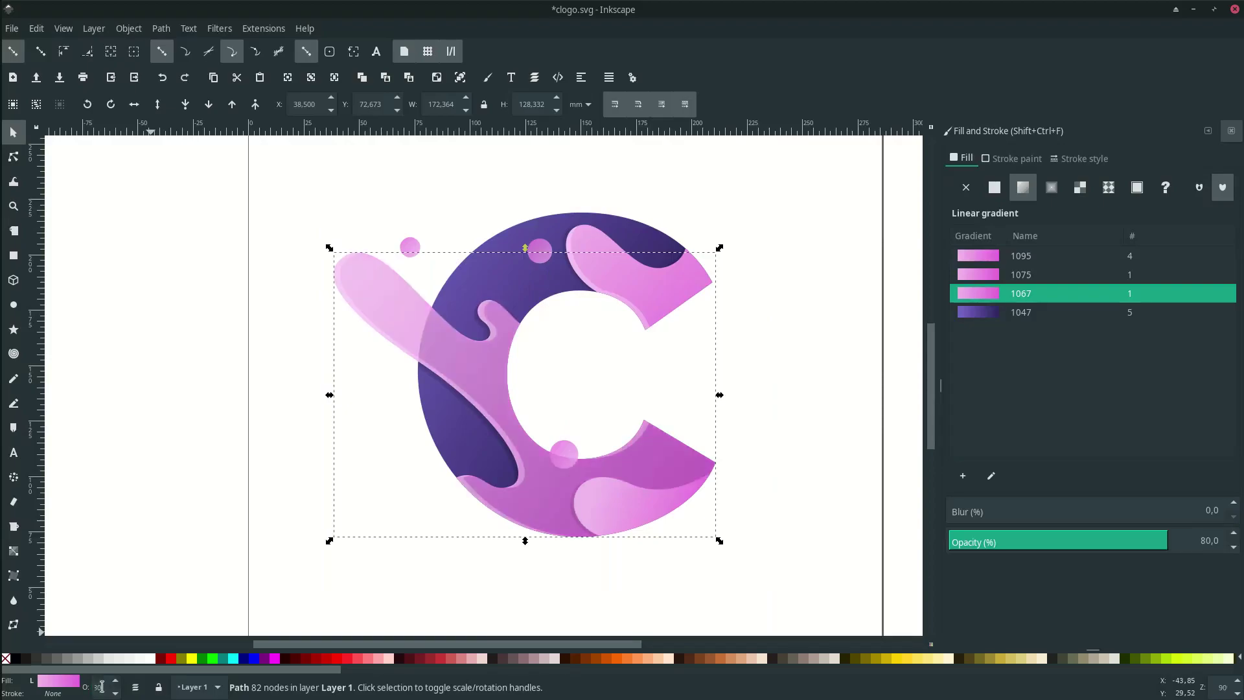
pyautogui.scroll(-1, 751, 452)
pyautogui.click(776, 439)
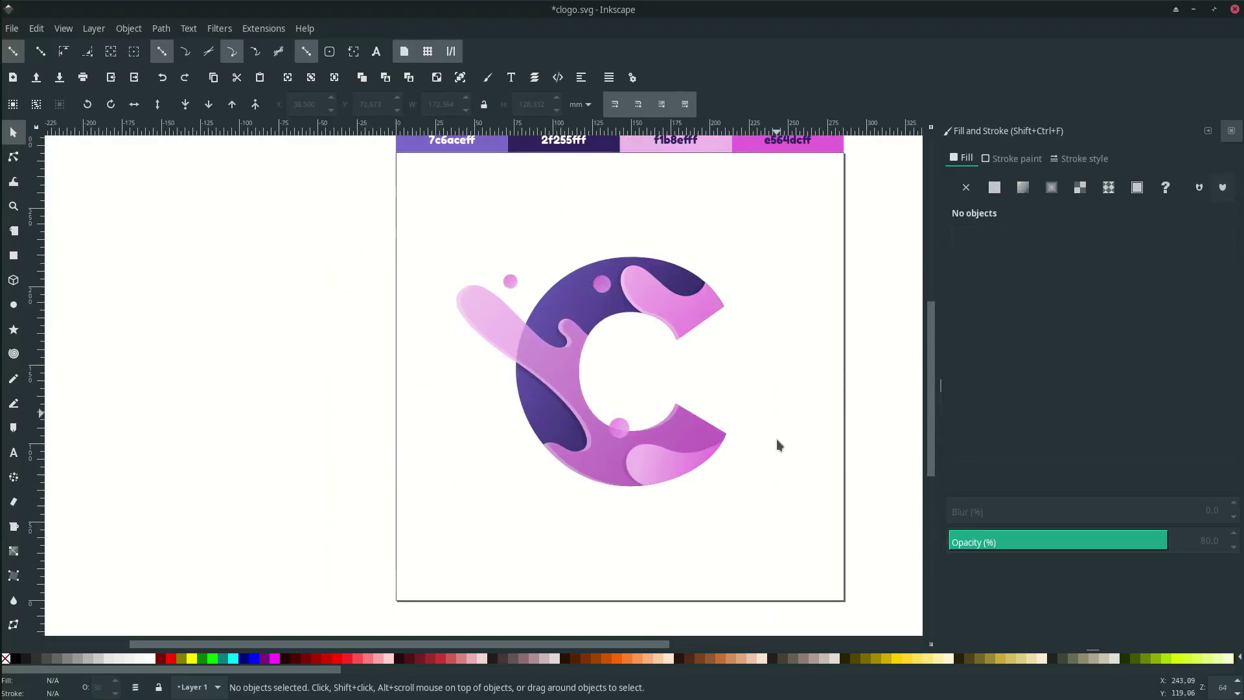
# Adjust the positions of the circle on the purple upper arc and the circle outside the C's upper left.
pyautogui.scroll(-1, 777, 438)
pyautogui.hscroll(-2, 713, 397)
pyautogui.hscroll(3, 651, 344)
pyautogui.moveTo(574, 260); pyautogui.dragTo(567, 264)
pyautogui.moveTo(483, 256); pyautogui.dragTo(478, 252)
pyautogui.moveTo(570, 263); pyautogui.dragTo(569, 267)
pyautogui.moveTo(479, 252); pyautogui.dragTo(480, 254)
pyautogui.moveTo(567, 268); pyautogui.dragTo(580, 271)
pyautogui.moveTo(572, 265); pyautogui.dragTo(578, 263)
# Place a smaller duplicate of the outer circle on the purple area at the C's lower left.
pyautogui.moveTo(483, 253); pyautogui.dragTo(530, 387)
pyautogui.hotkey('ctrl', 'd')
pyautogui.scroll(2, 526, 407)
pyautogui.moveTo(518, 375); pyautogui.dragTo(551, 403)
# Fine-tune the positions of all four pink droplets on and around the C.
pyautogui.scroll(4, 578, 395)
pyautogui.moveTo(629, 219); pyautogui.dragTo(600, 221)
pyautogui.moveTo(663, 500); pyautogui.dragTo(662, 497)
pyautogui.moveTo(601, 229); pyautogui.dragTo(622, 212)
pyautogui.moveTo(555, 508); pyautogui.dragTo(559, 501)
pyautogui.moveTo(445, 204); pyautogui.dragTo(422, 204)
pyautogui.click(708, 376)
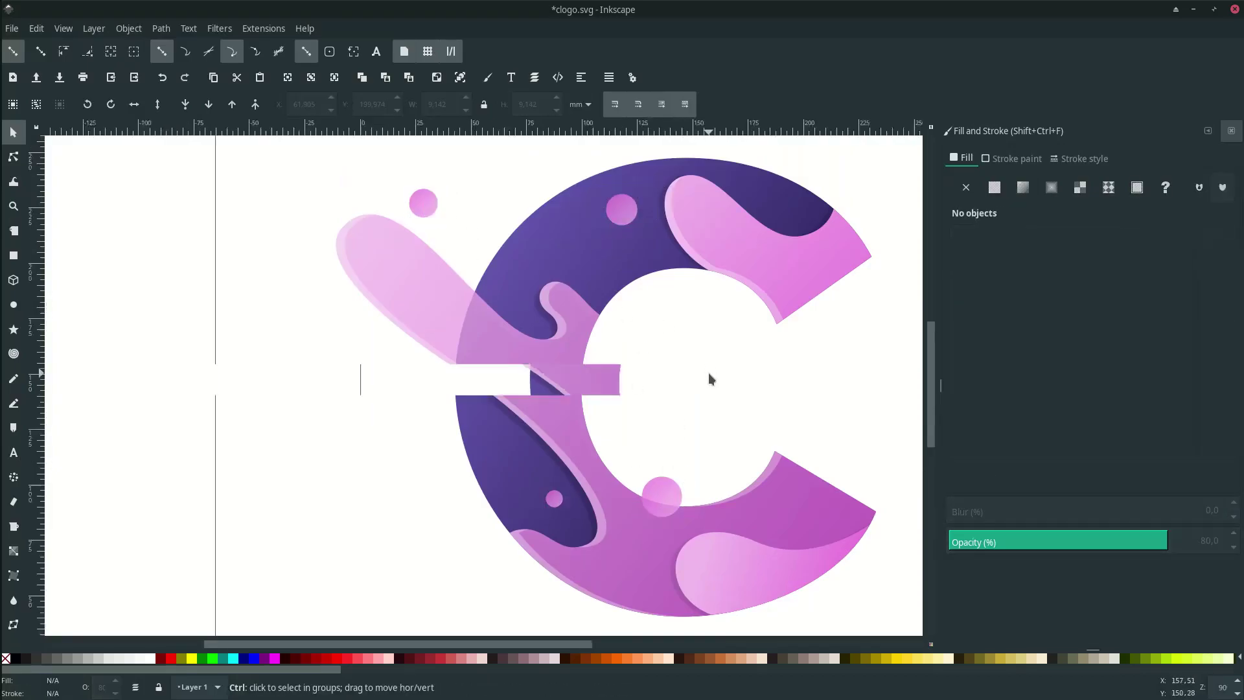
# Nudge the upper-arc droplet slightly right, move the outer droplet closer to the C, and save the document.
pyautogui.scroll(-2, 501, 320)
pyautogui.moveTo(565, 267); pyautogui.dragTo(569, 267)
pyautogui.moveTo(456, 258); pyautogui.dragTo(470, 267)
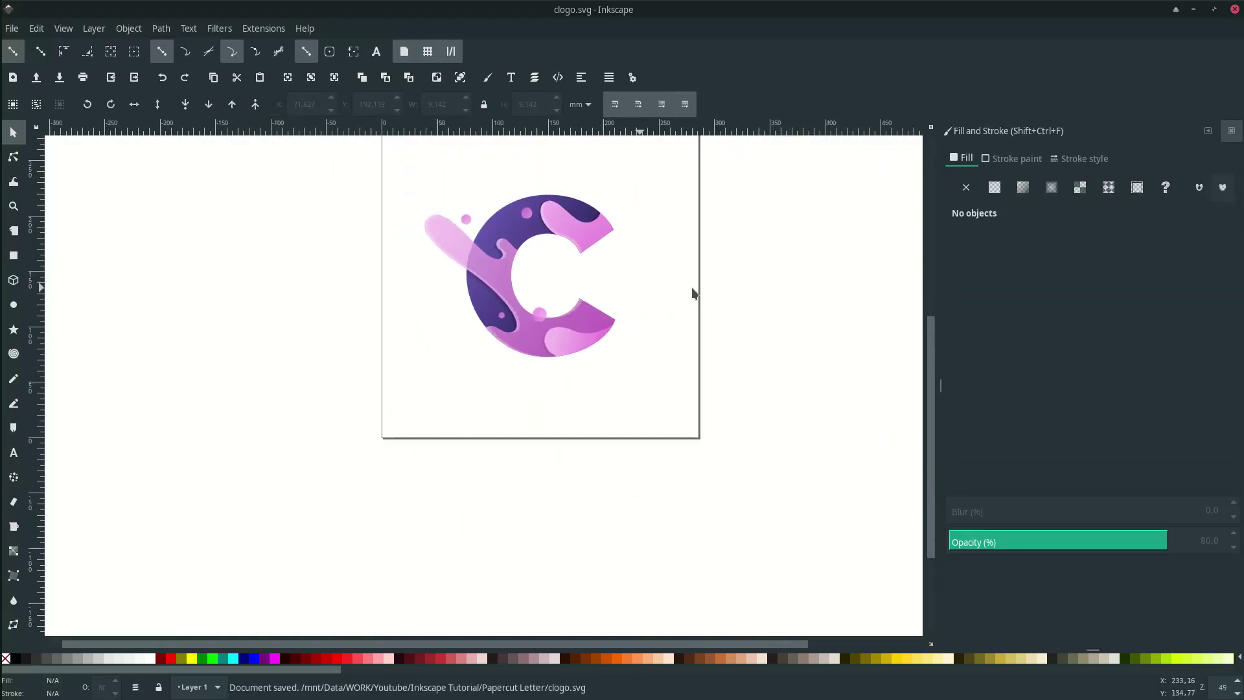
pyautogui.hotkey('ctrl', 's')
pyautogui.scroll(1, 685, 301)
pyautogui.hscroll(-1, 684, 301)
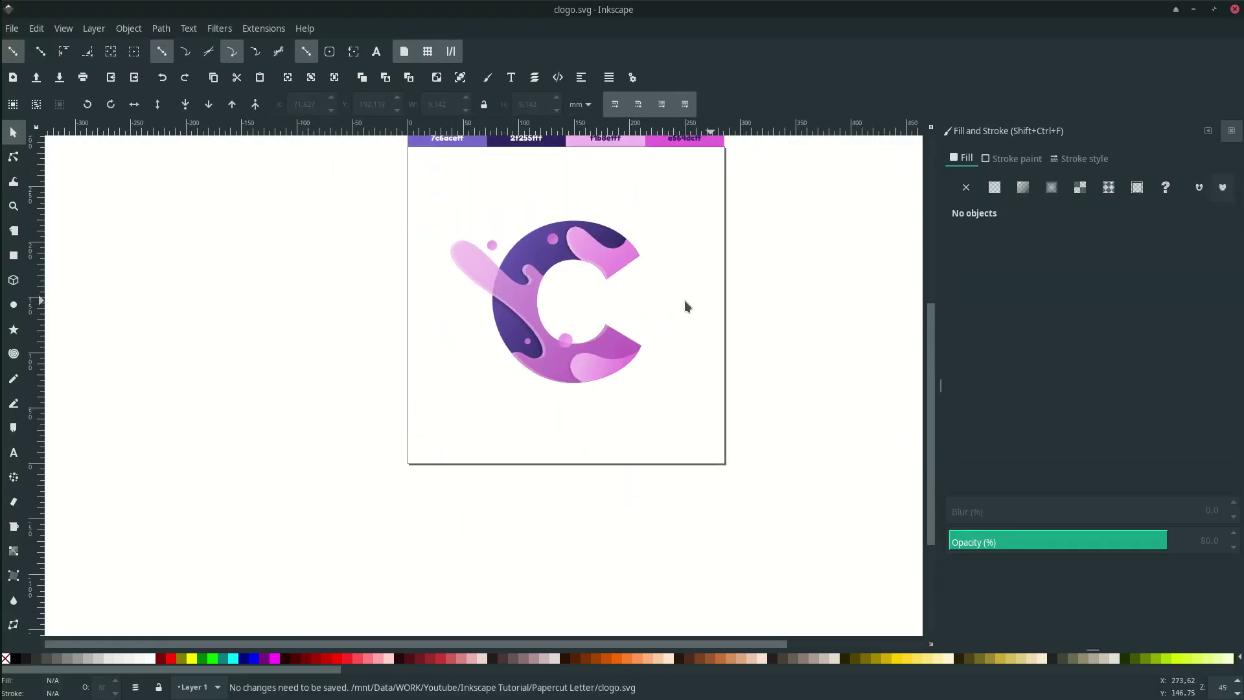
pyautogui.scroll(2, 685, 300)
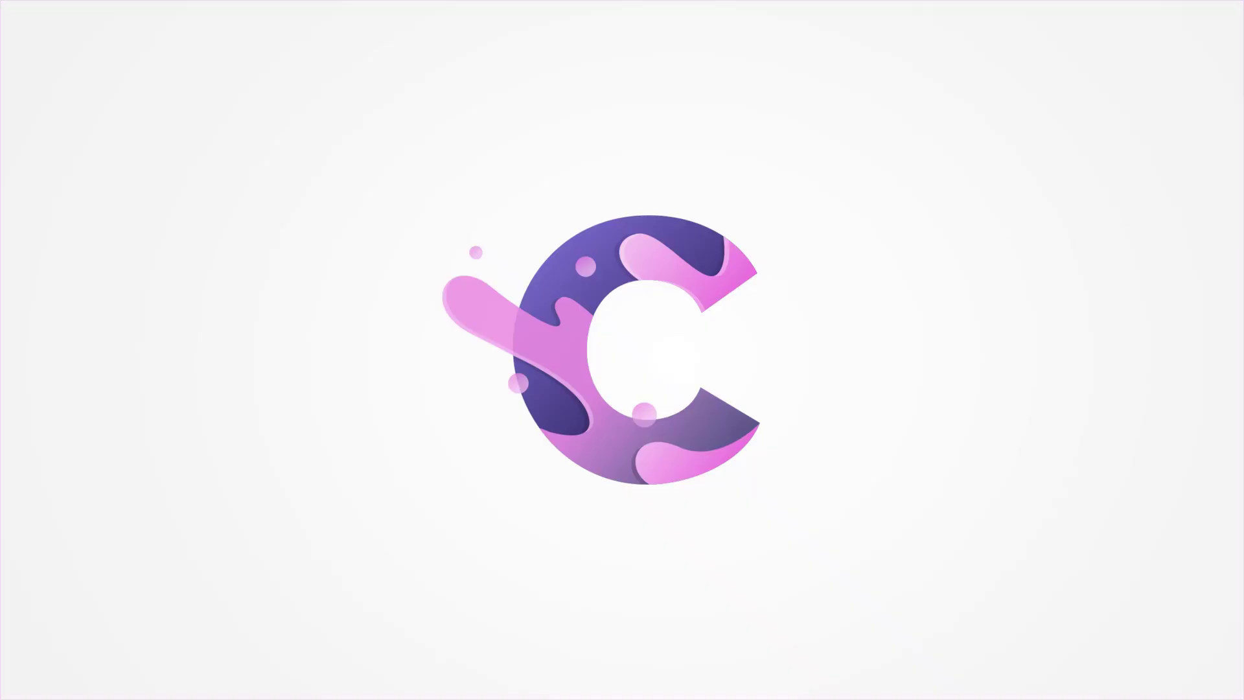